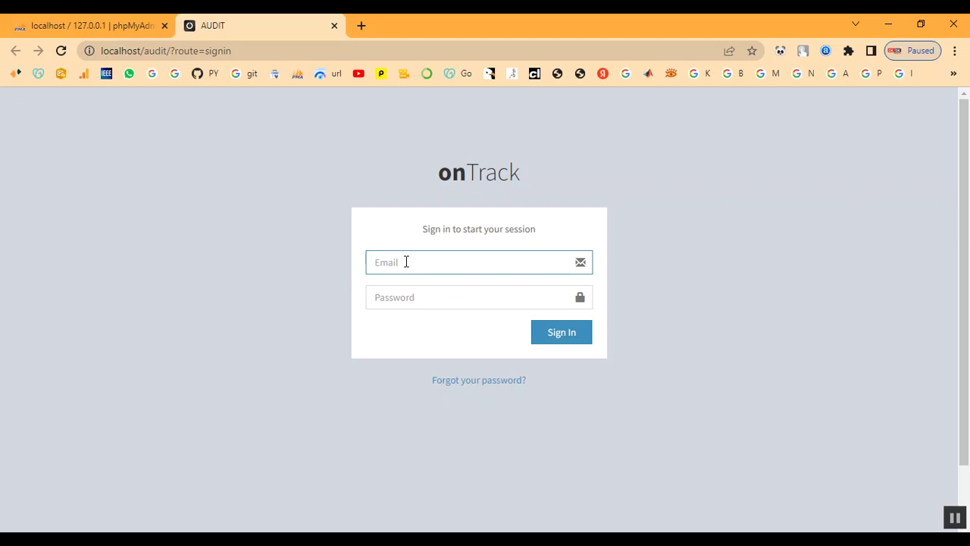
# Sign in to onTrack with the administrator's e-mail address and password
pyautogui.press('Tab')
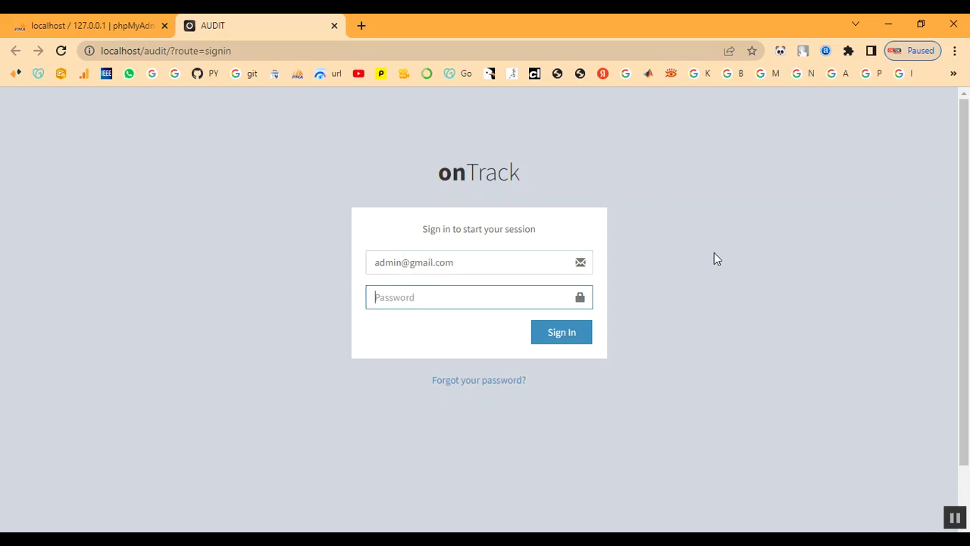
pyautogui.write('ad')
pyautogui.press('BackSpace')
pyautogui.write('ad')
pyautogui.click(580, 332)
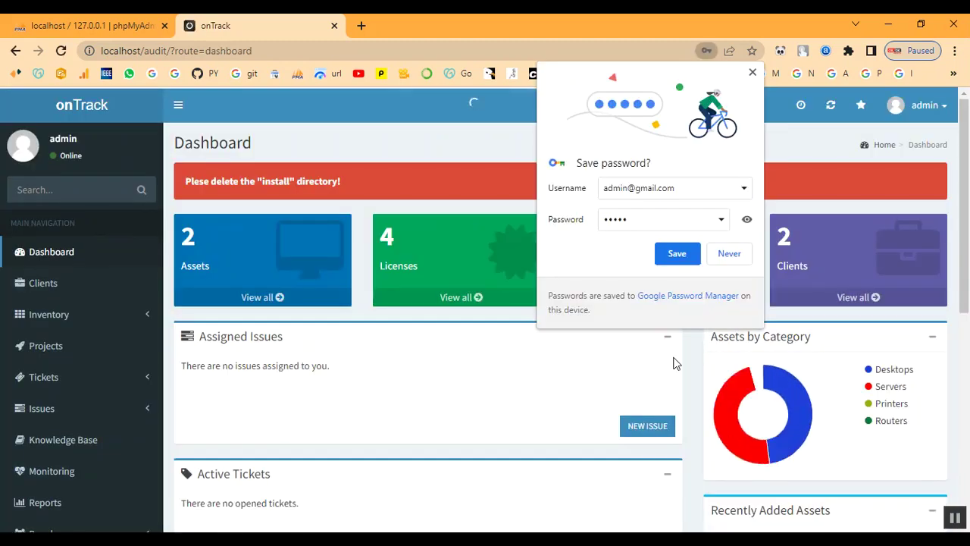
# Decline Chrome's offer to save the password and go to the Clients page
pyautogui.click(728, 255)
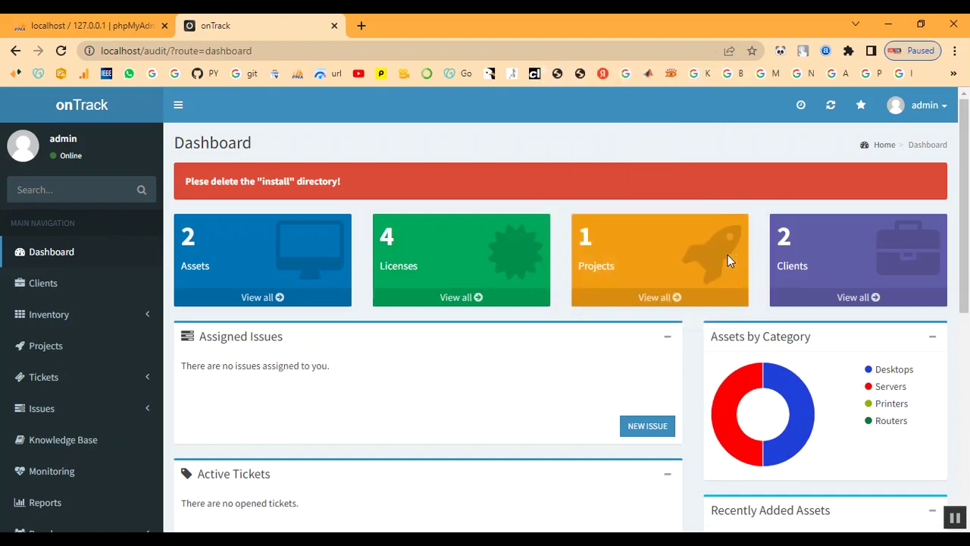
pyautogui.scroll(-6, 492, 375)
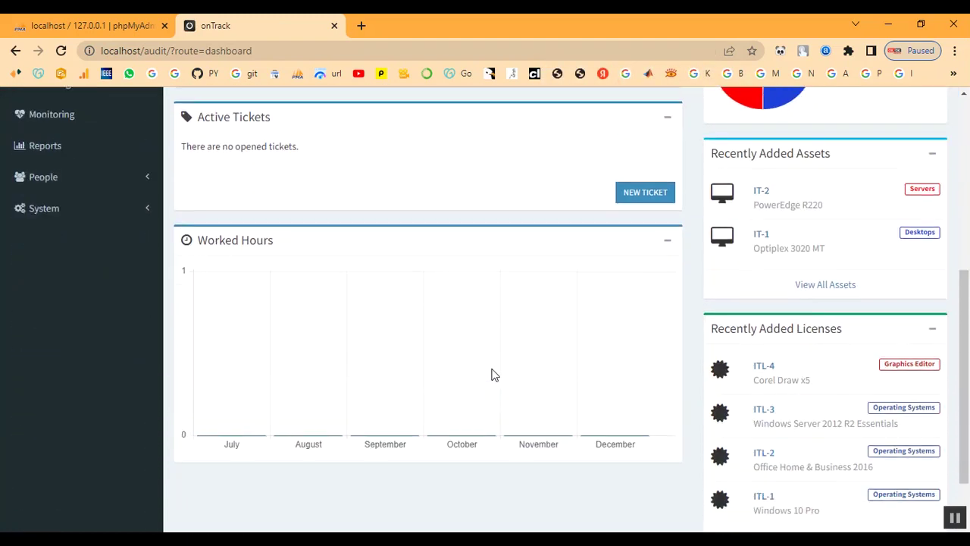
pyautogui.scroll(7, 490, 420)
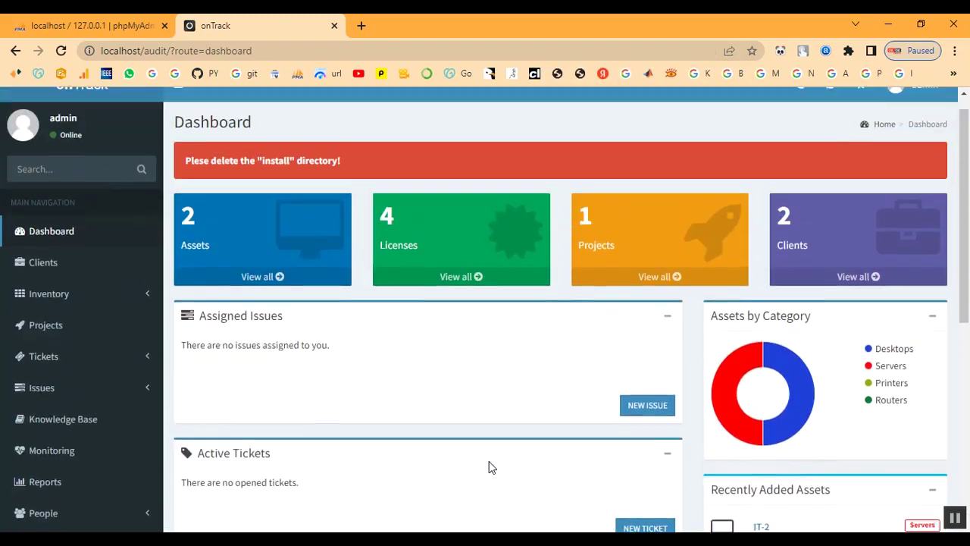
pyautogui.scroll(-7, 313, 361)
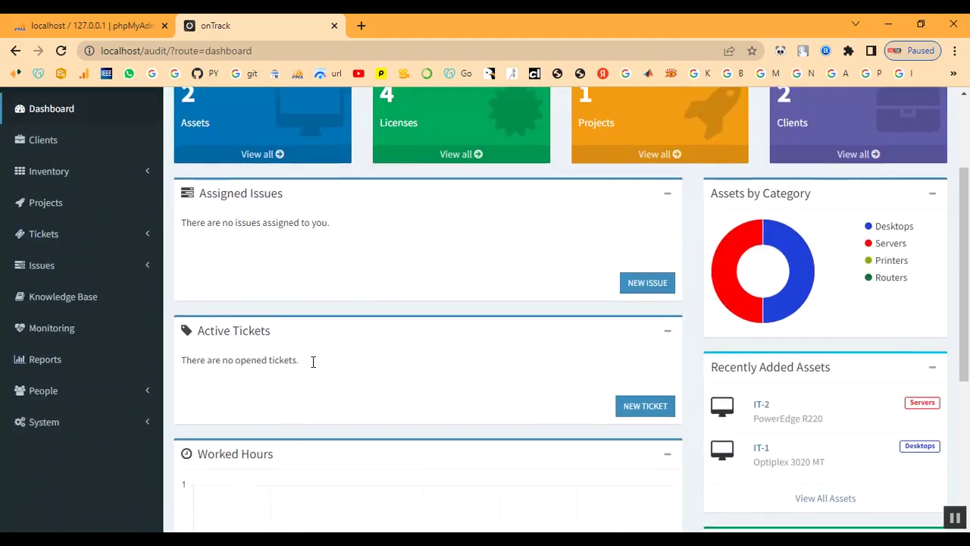
pyautogui.scroll(5, 822, 485)
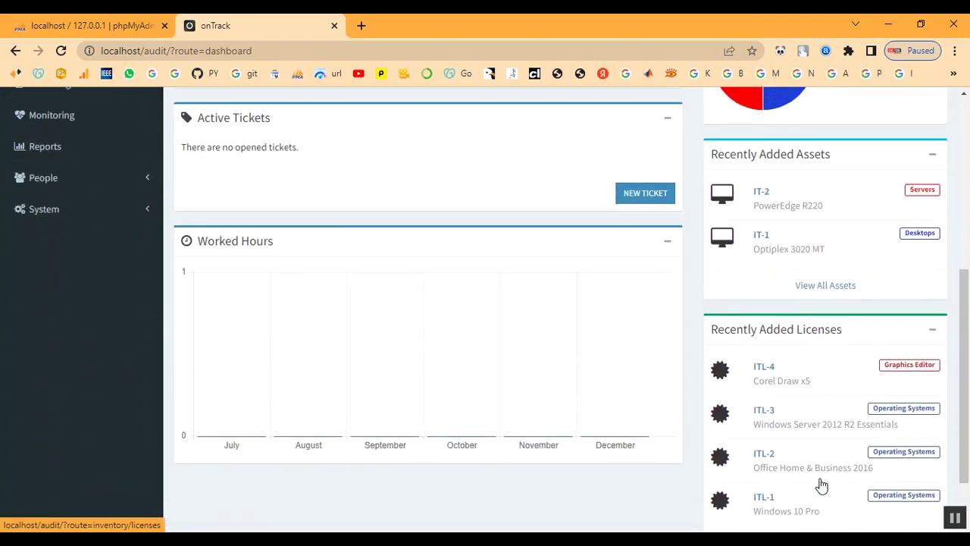
pyautogui.scroll(1, 823, 485)
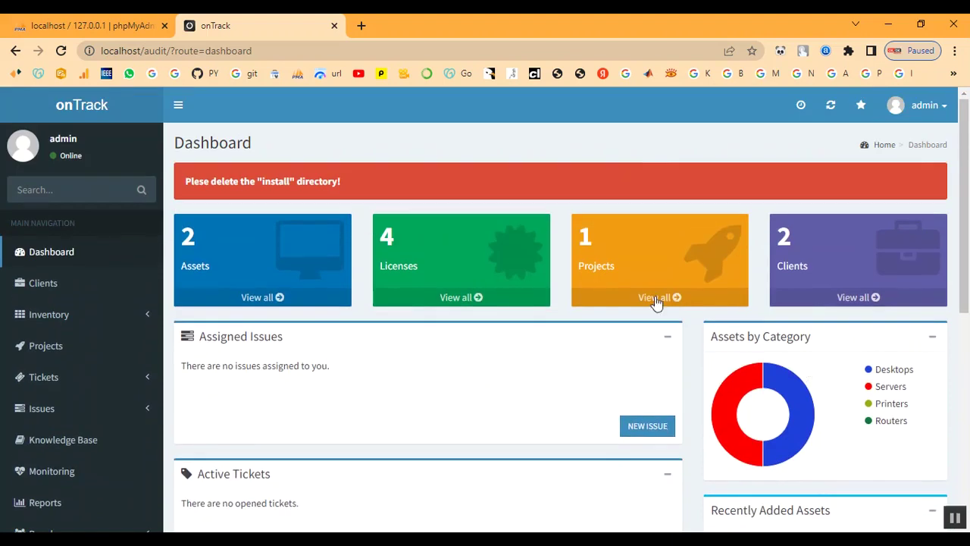
pyautogui.click(46, 288)
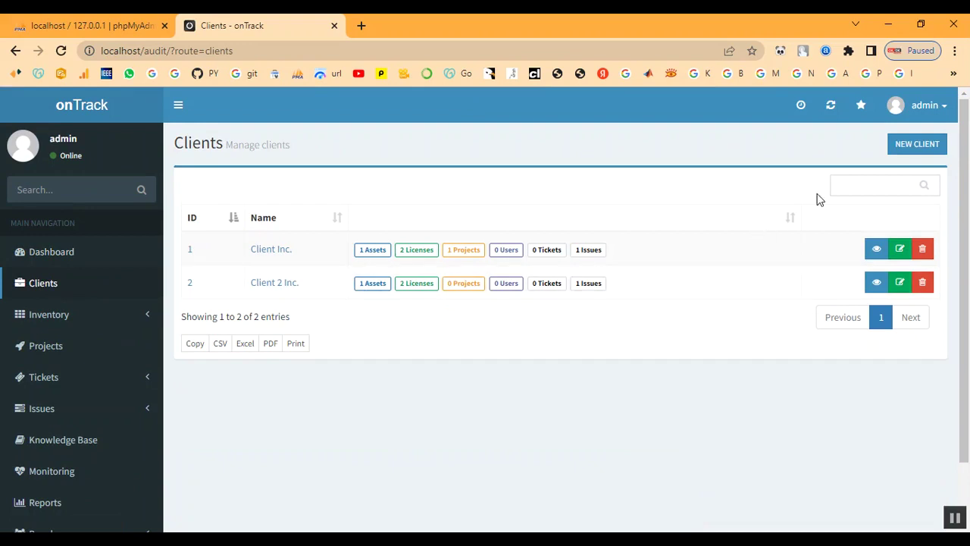
# Create client 'Client' with asset tag prefix IT-TN33 and licence tag prefix ITL-33
pyautogui.click(917, 148)
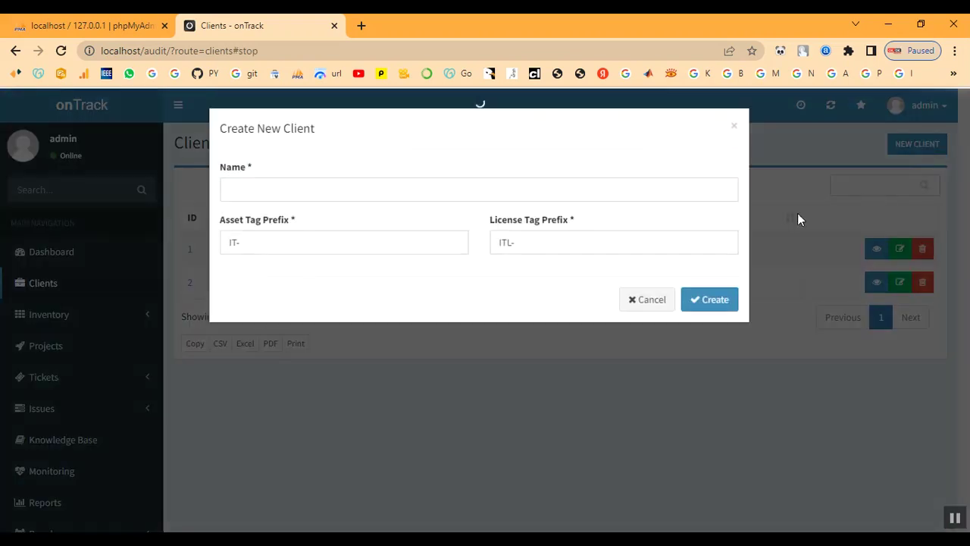
pyautogui.click(294, 189)
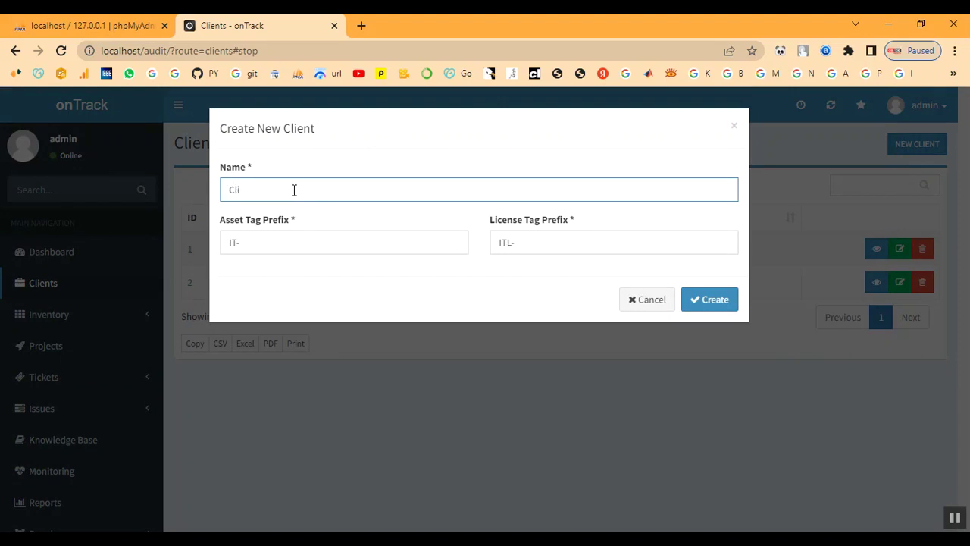
pyautogui.write('Client')
pyautogui.click(291, 248)
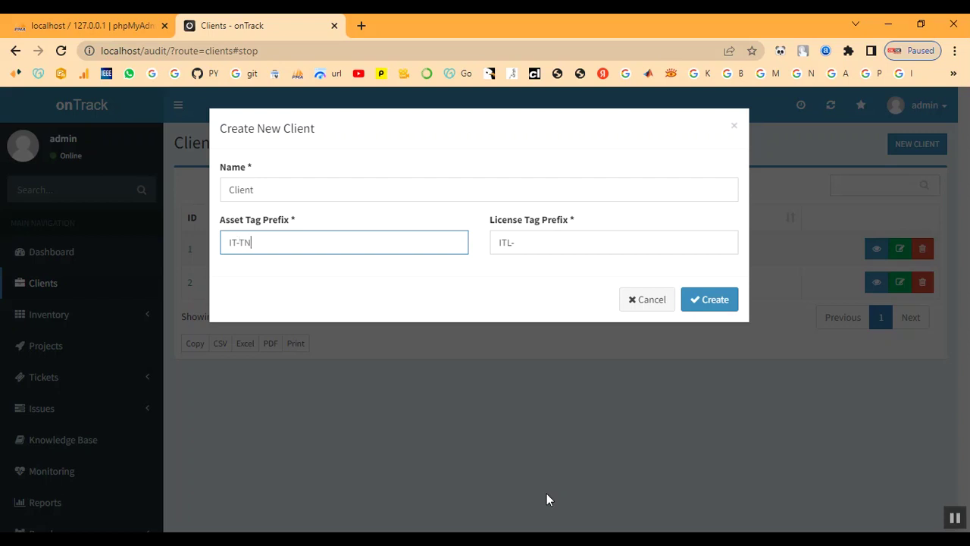
pyautogui.write('33')
pyautogui.click(520, 246)
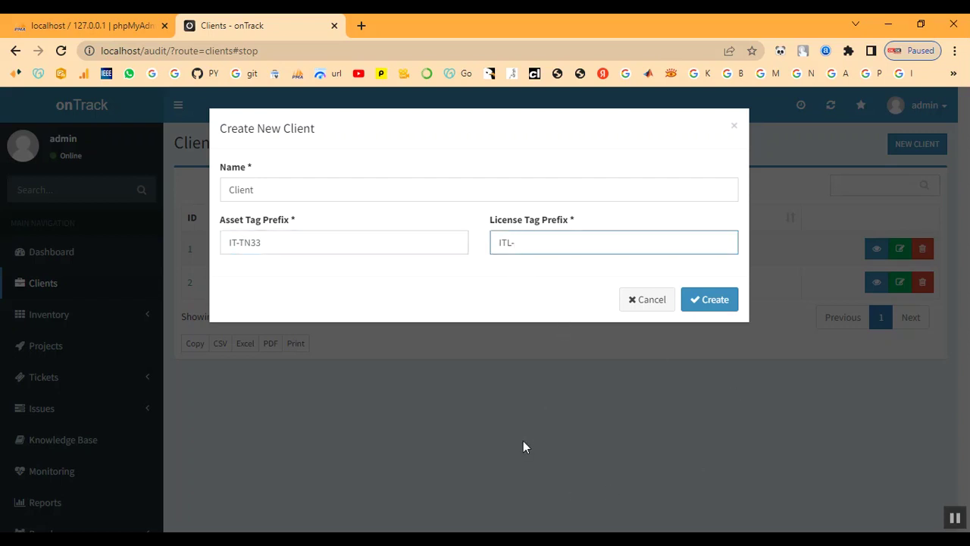
pyautogui.write('33')
pyautogui.click(696, 300)
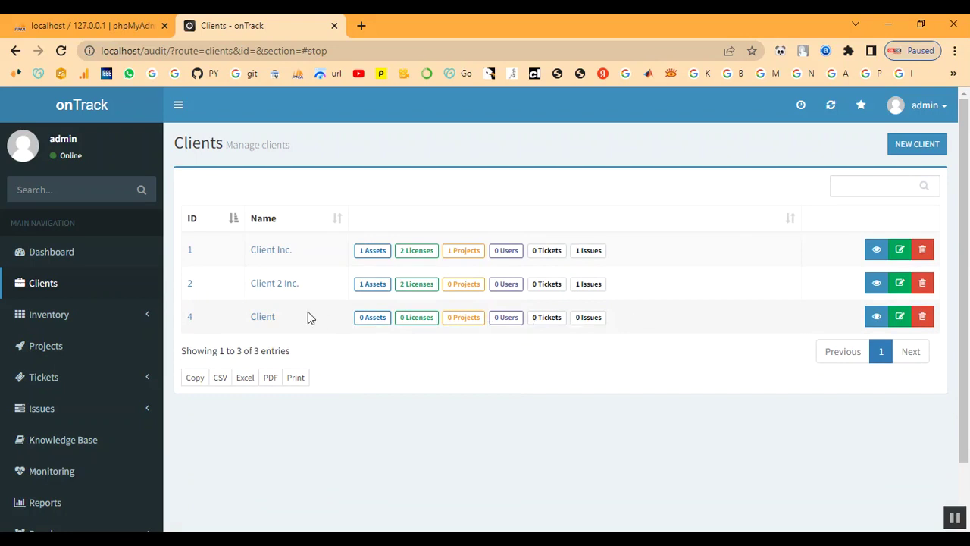
# View the Client summary page, then expand Inventory > Attributes in the sidebar
pyautogui.click(265, 318)
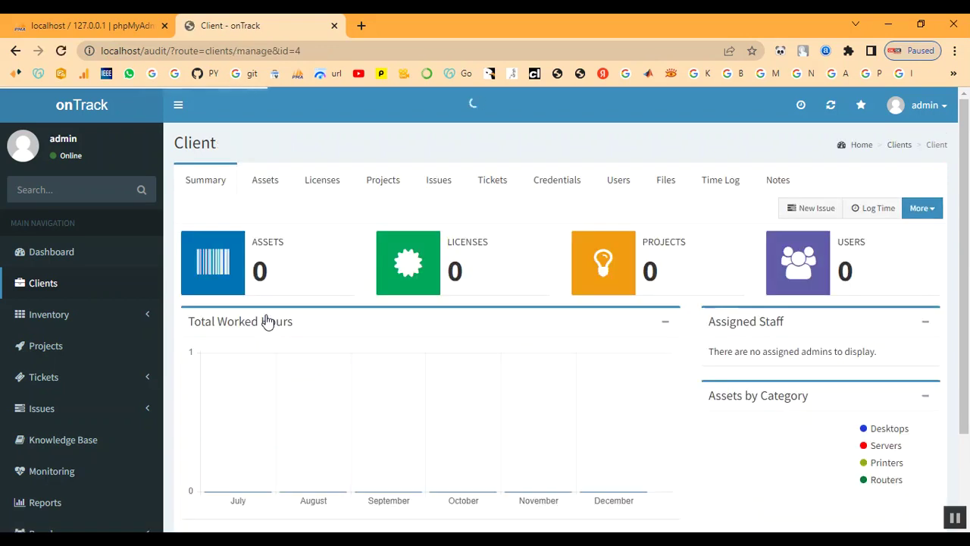
pyautogui.scroll(-2, 629, 335)
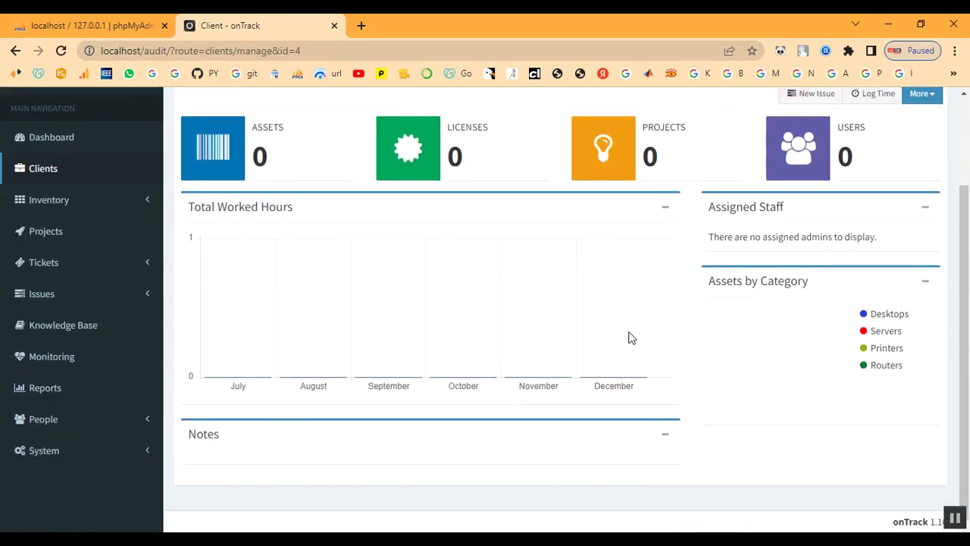
pyautogui.scroll(2, 630, 338)
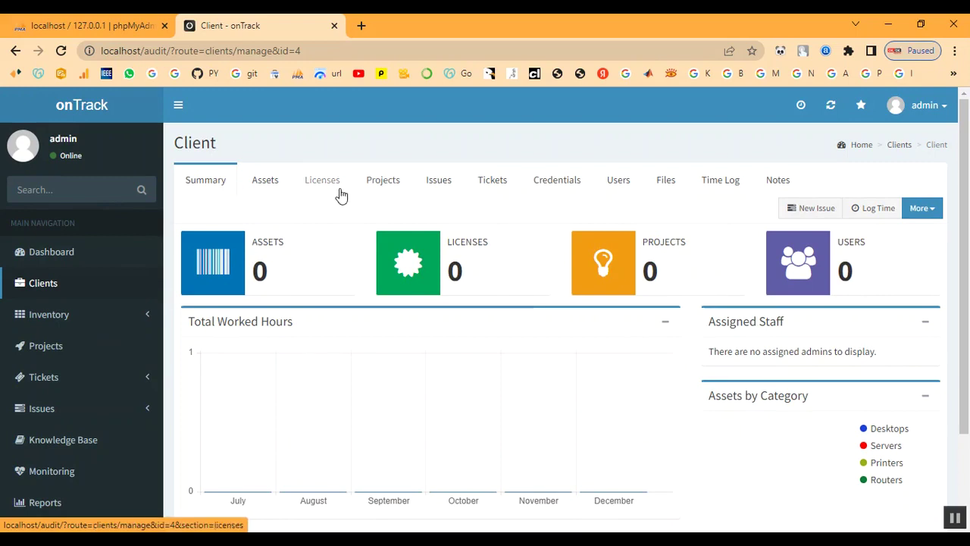
pyautogui.click(45, 315)
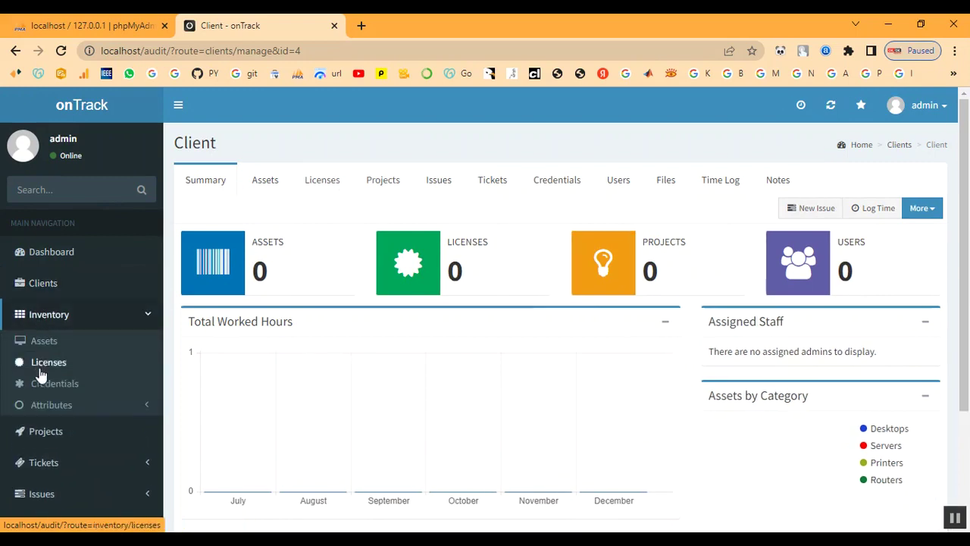
pyautogui.click(38, 407)
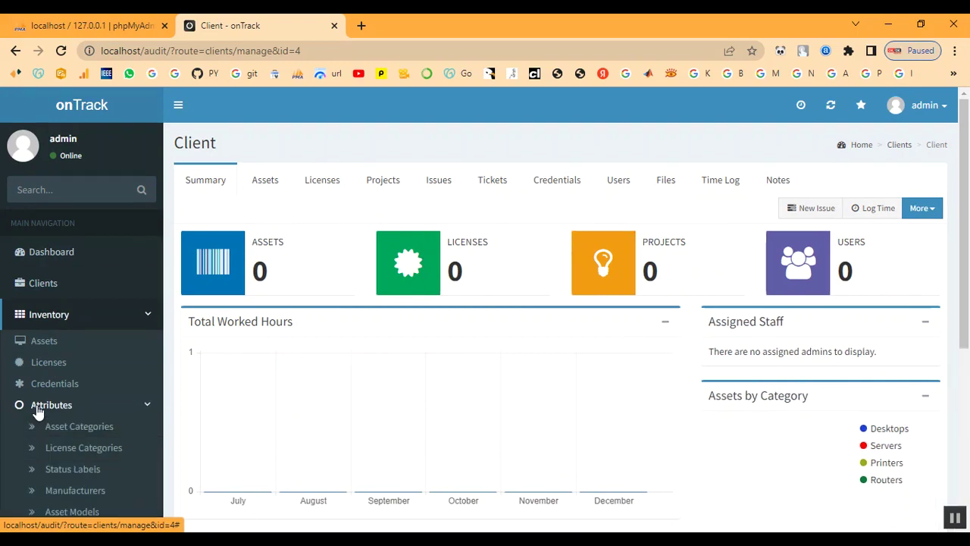
pyautogui.scroll(-3, 38, 416)
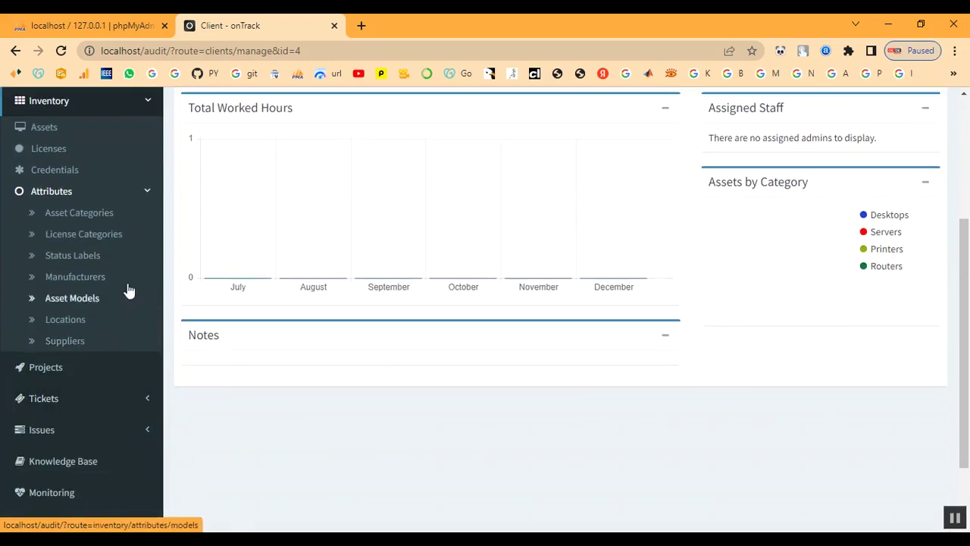
# Add an asset category named Laptop with badge colour #ff0472
pyautogui.click(79, 213)
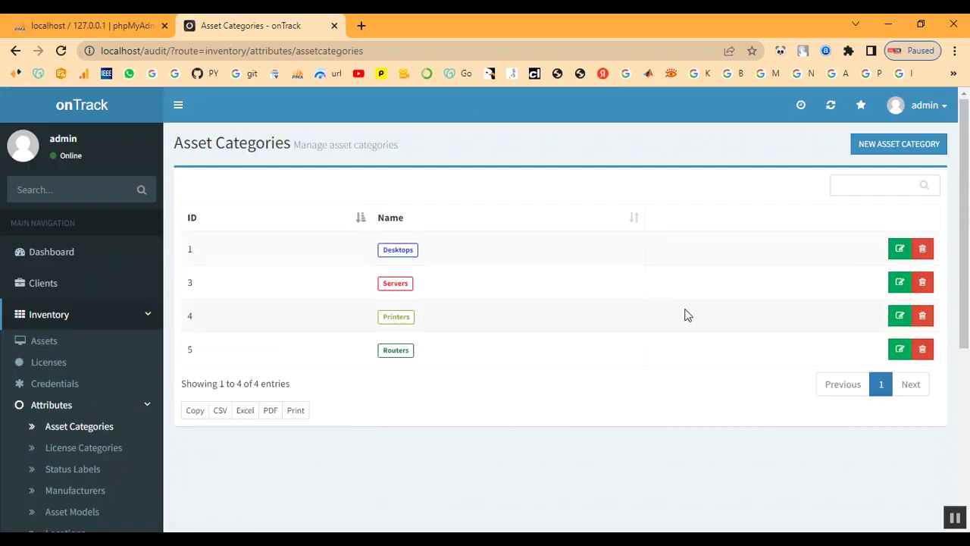
pyautogui.click(884, 148)
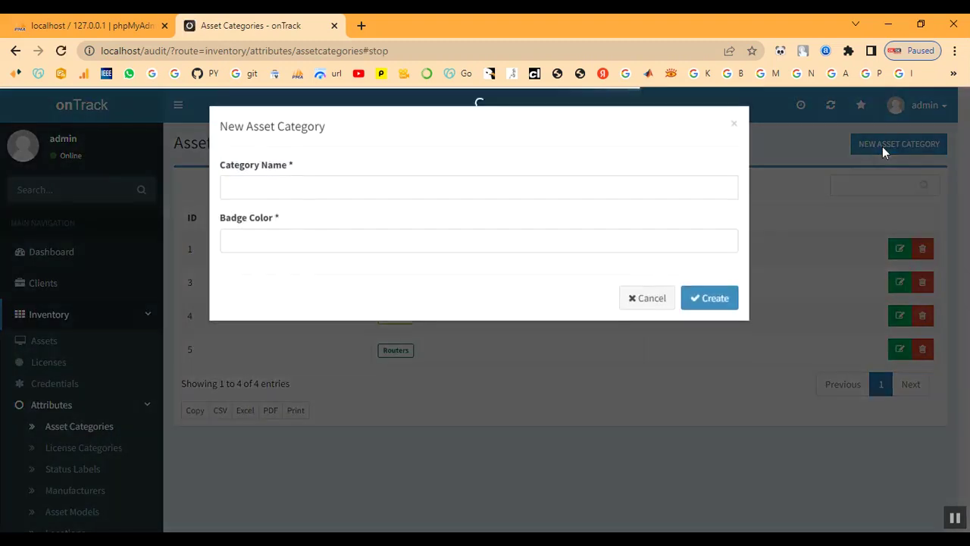
pyautogui.click(245, 193)
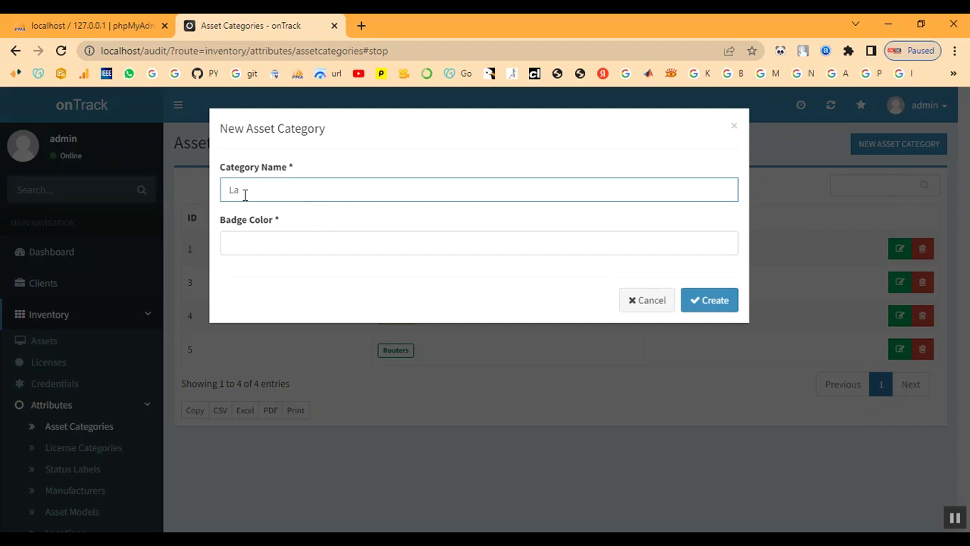
pyautogui.write('Laptop')
pyautogui.click(273, 244)
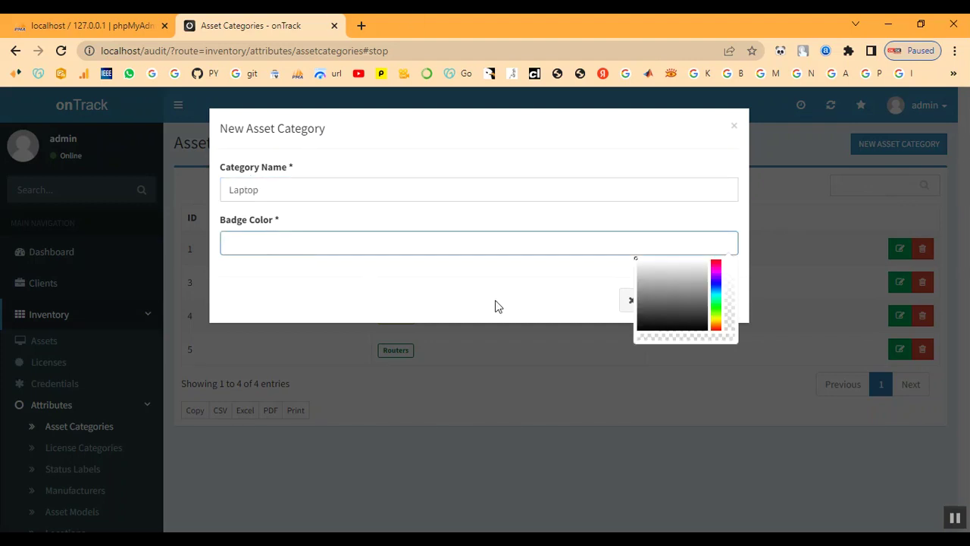
pyautogui.click(718, 260)
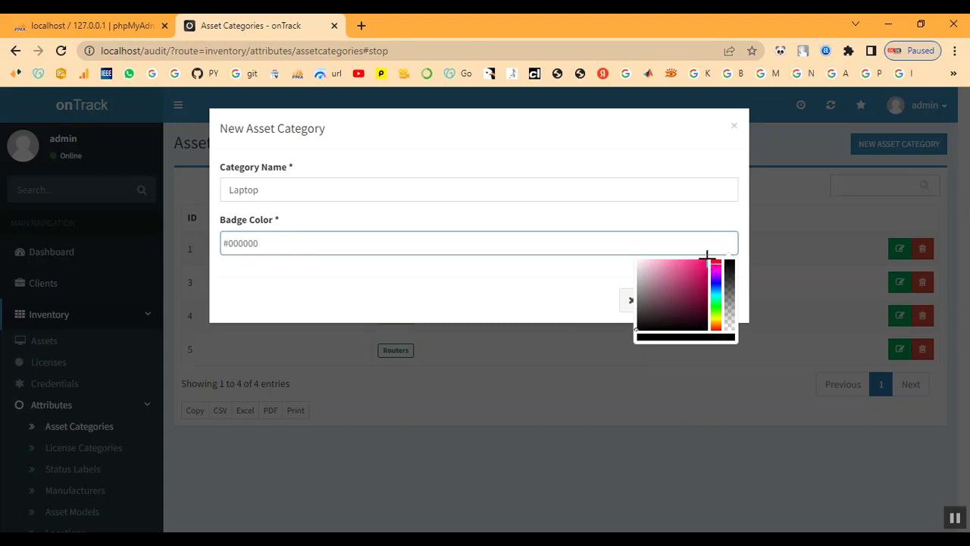
pyautogui.click(705, 259)
pyautogui.click(557, 288)
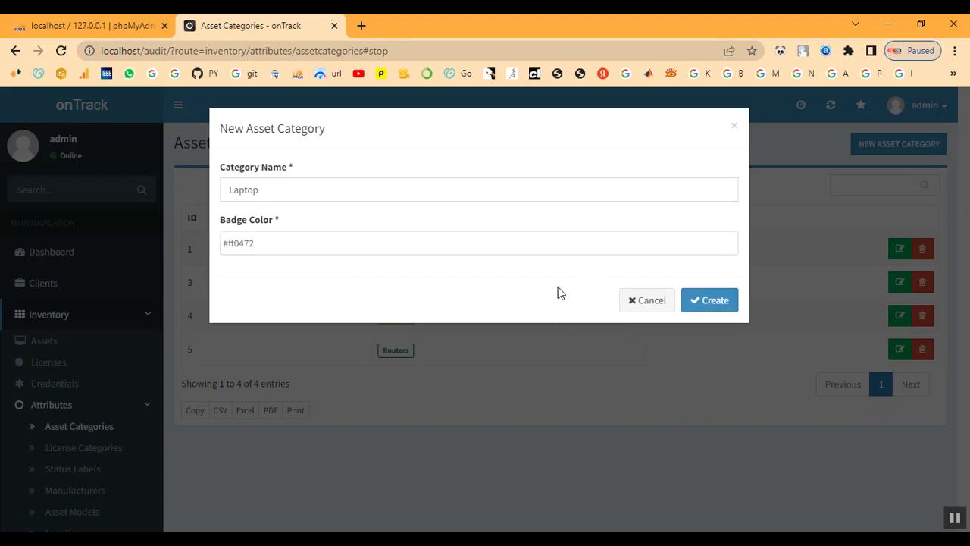
pyautogui.click(720, 303)
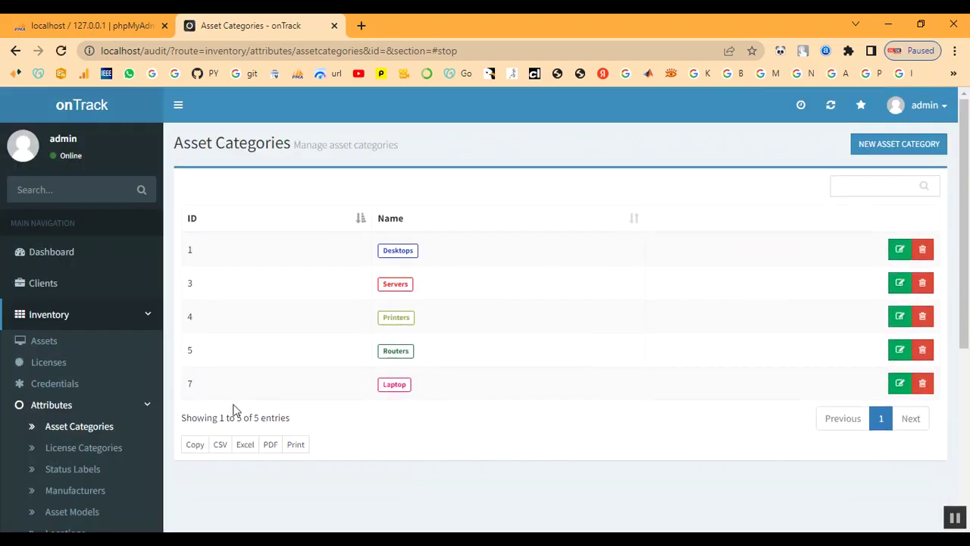
pyautogui.click(73, 448)
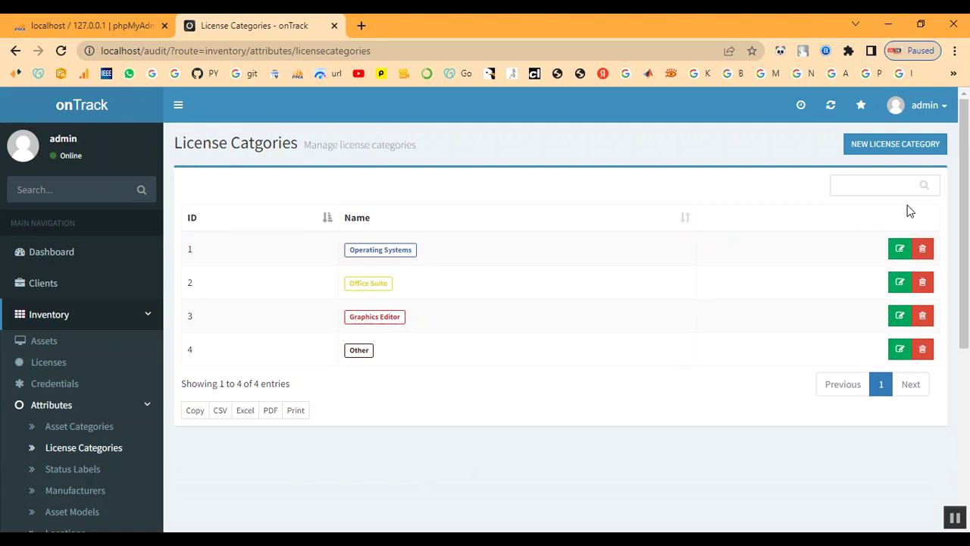
# Start a new licence category named Developer
pyautogui.click(895, 145)
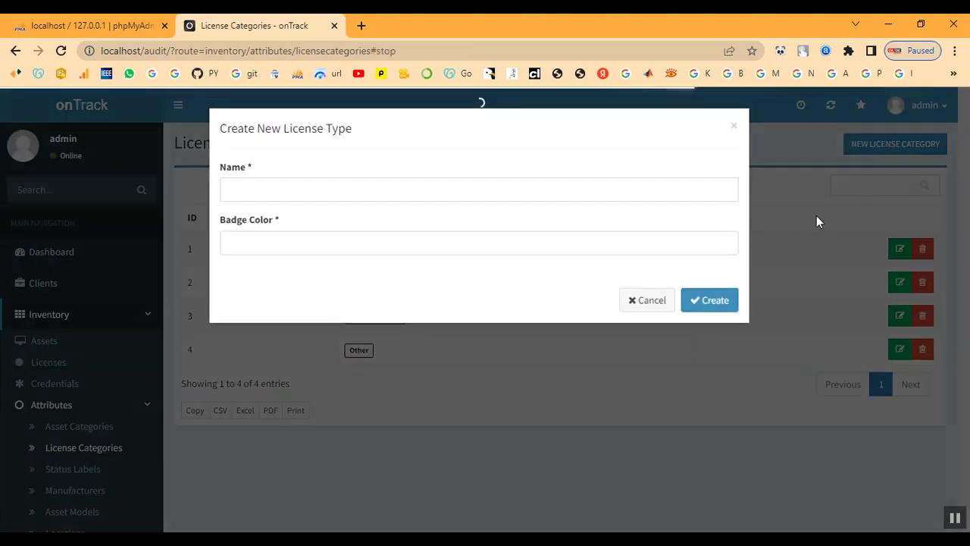
pyautogui.click(291, 189)
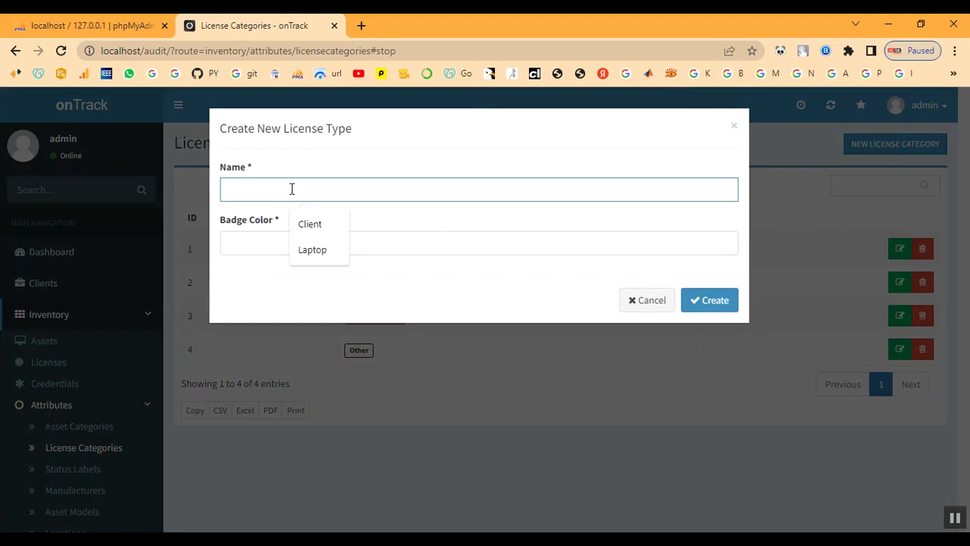
pyautogui.write('DE')
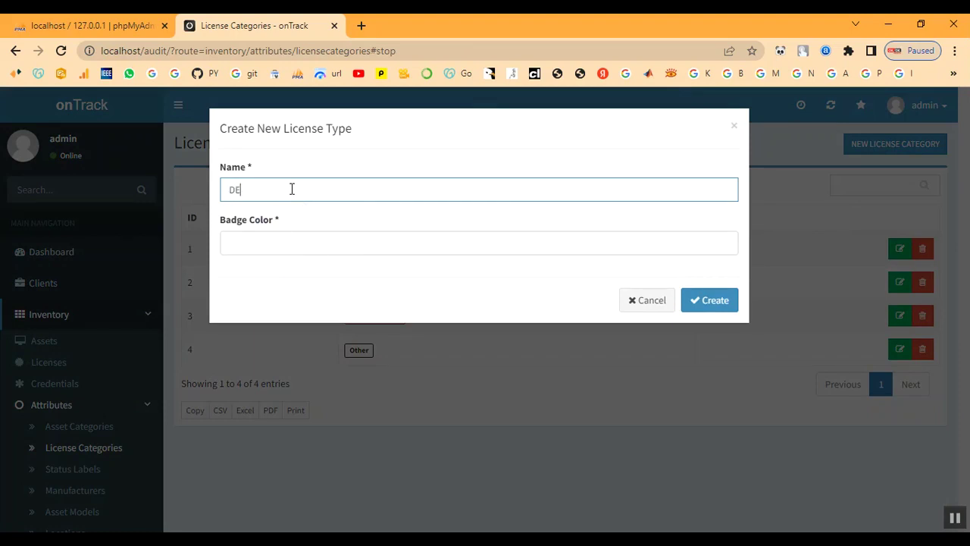
pyautogui.press('BackSpace')
pyautogui.write('evelopwer')
# Give the Developer category badge colour #fc0990 and create it
pyautogui.click(296, 242)
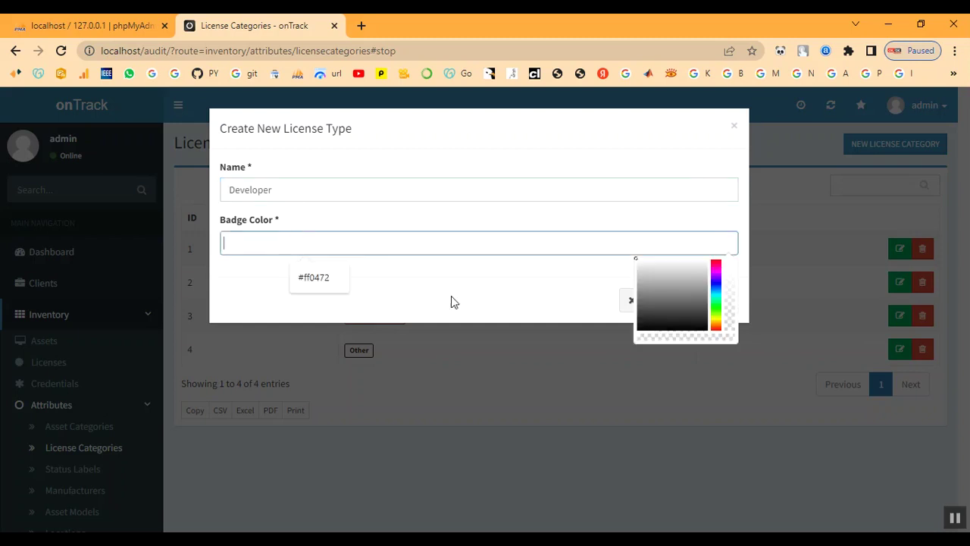
pyautogui.click(714, 259)
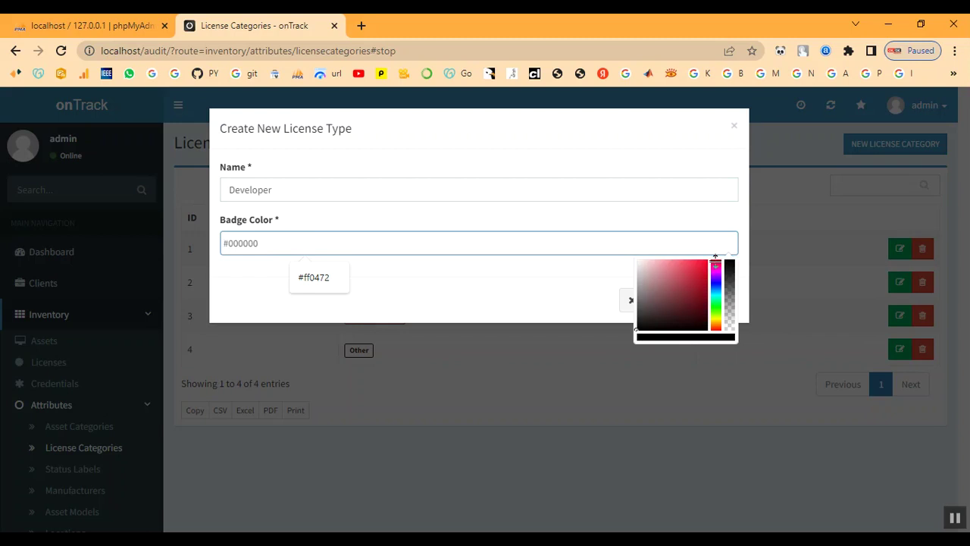
pyautogui.click(717, 260)
pyautogui.click(705, 258)
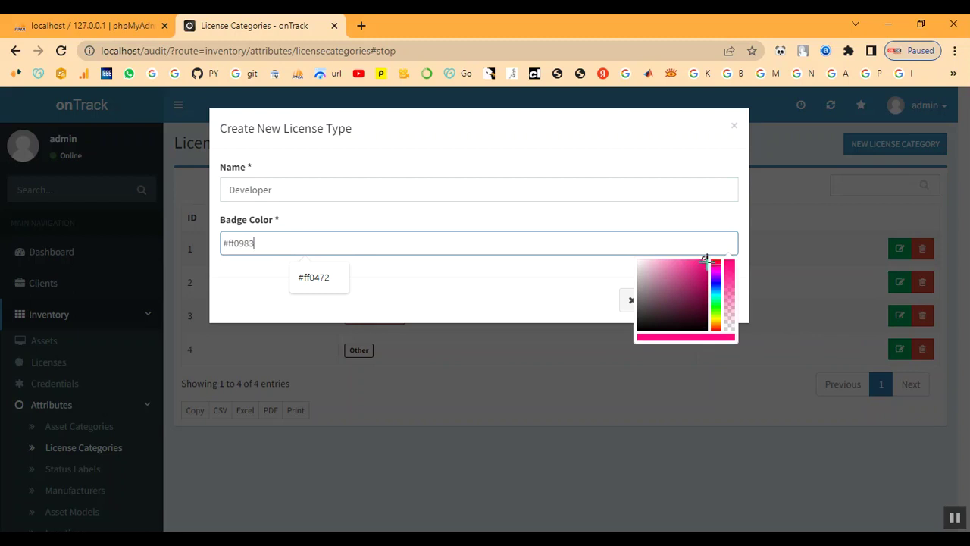
pyautogui.click(717, 260)
pyautogui.moveTo(716, 260); pyautogui.dragTo(716, 262)
pyautogui.click(705, 258)
pyautogui.click(518, 297)
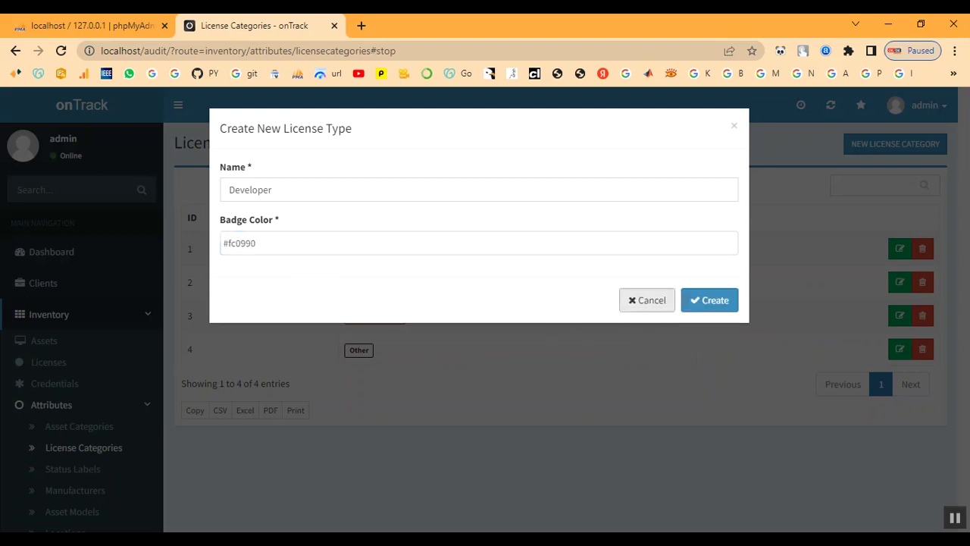
pyautogui.click(719, 307)
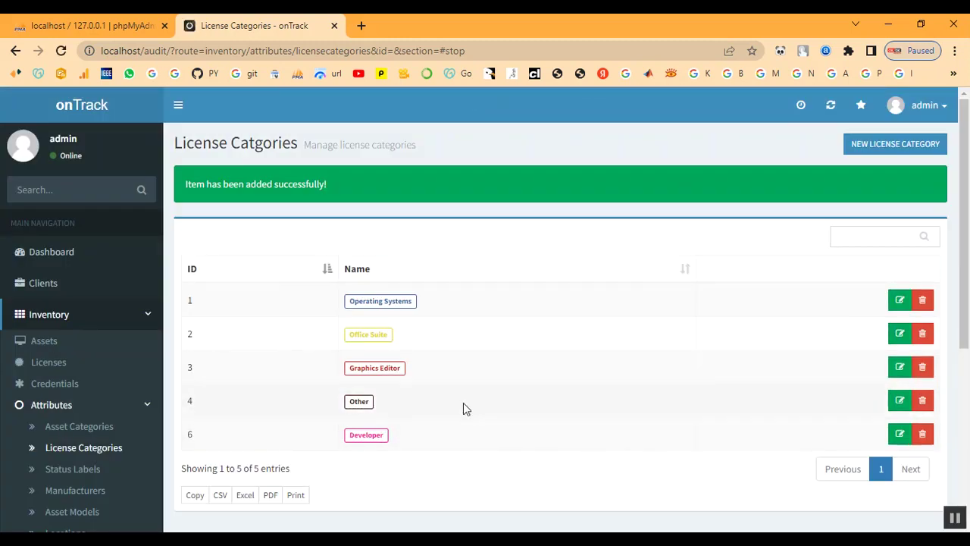
pyautogui.scroll(-3, 113, 413)
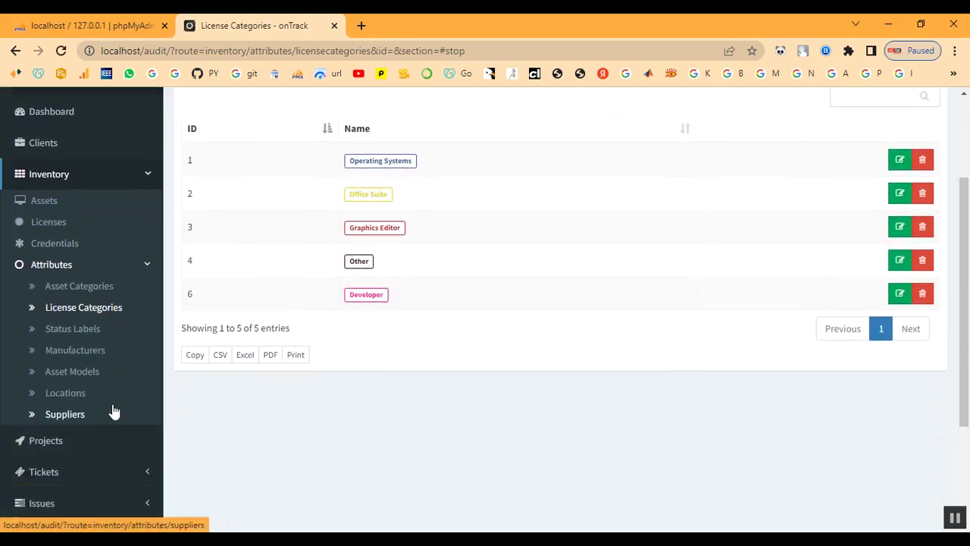
# Start a new status label named In Process
pyautogui.click(79, 334)
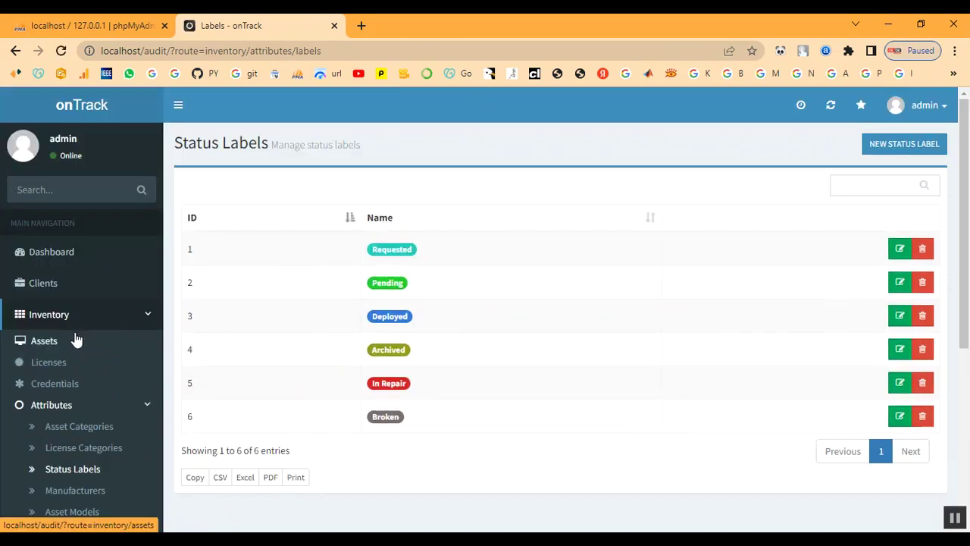
pyautogui.click(873, 156)
pyautogui.click(295, 189)
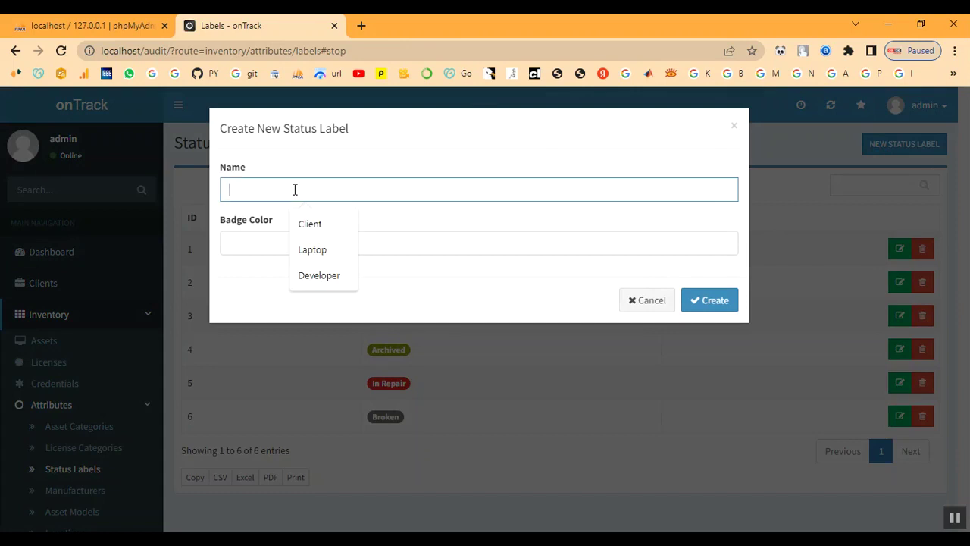
pyautogui.write('In Process')
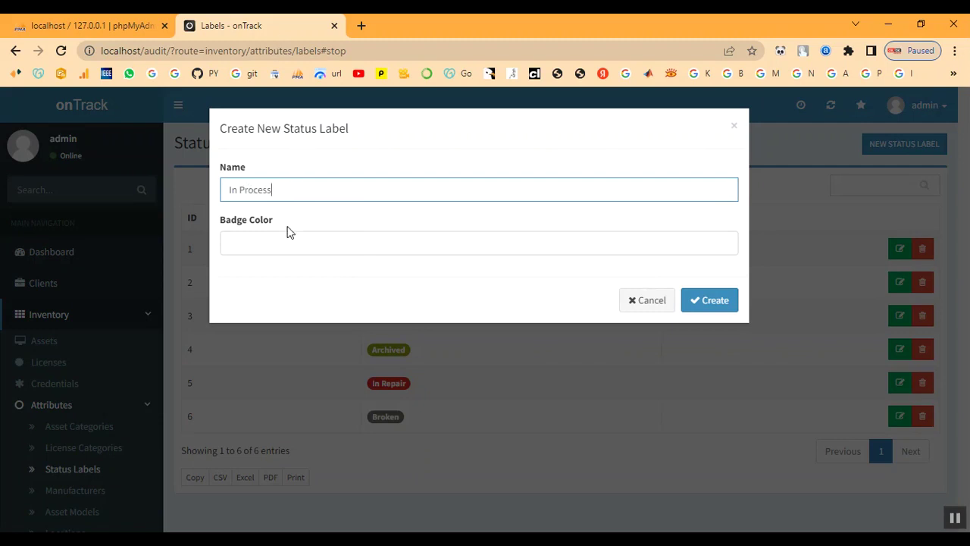
# Give the In Process label badge colour #09f700 and create it
pyautogui.click(396, 246)
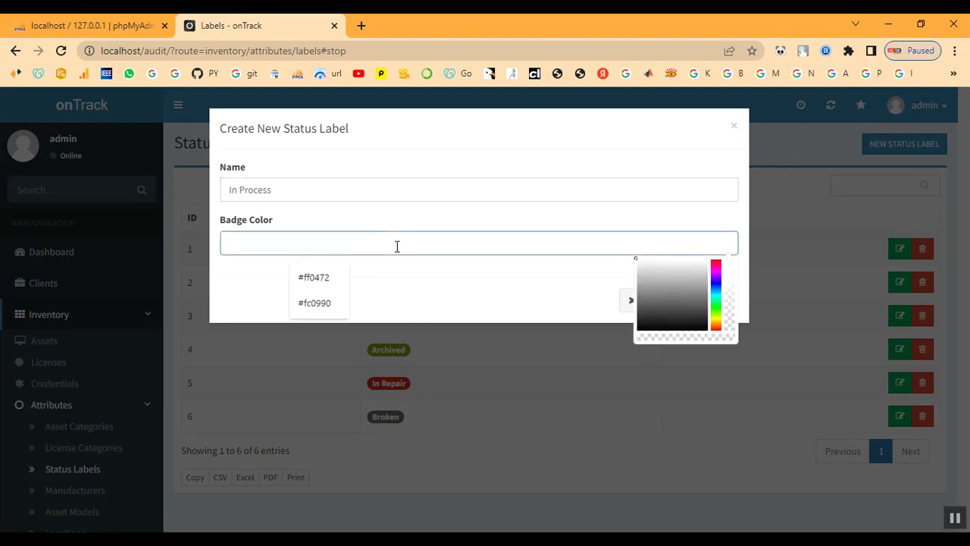
pyautogui.click(717, 261)
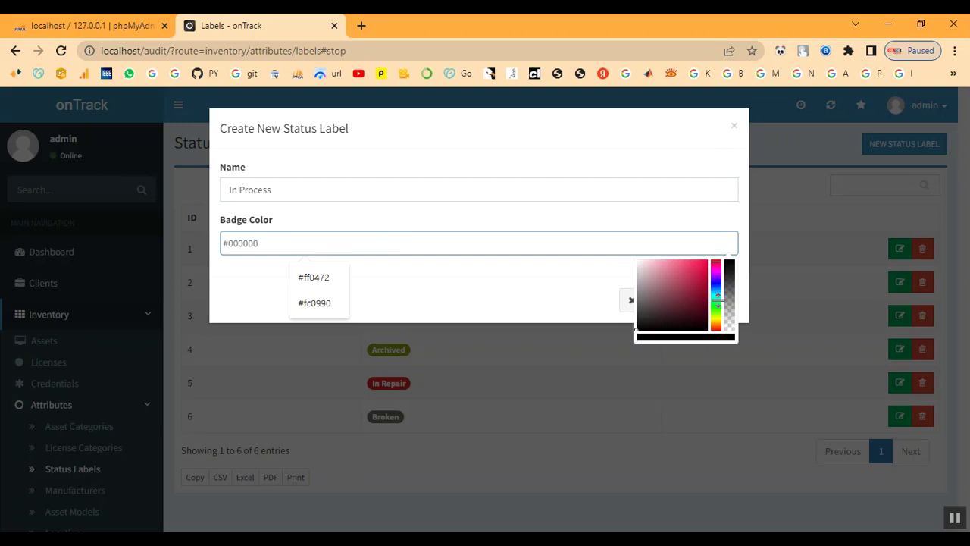
pyautogui.click(717, 299)
pyautogui.click(716, 308)
pyautogui.click(704, 262)
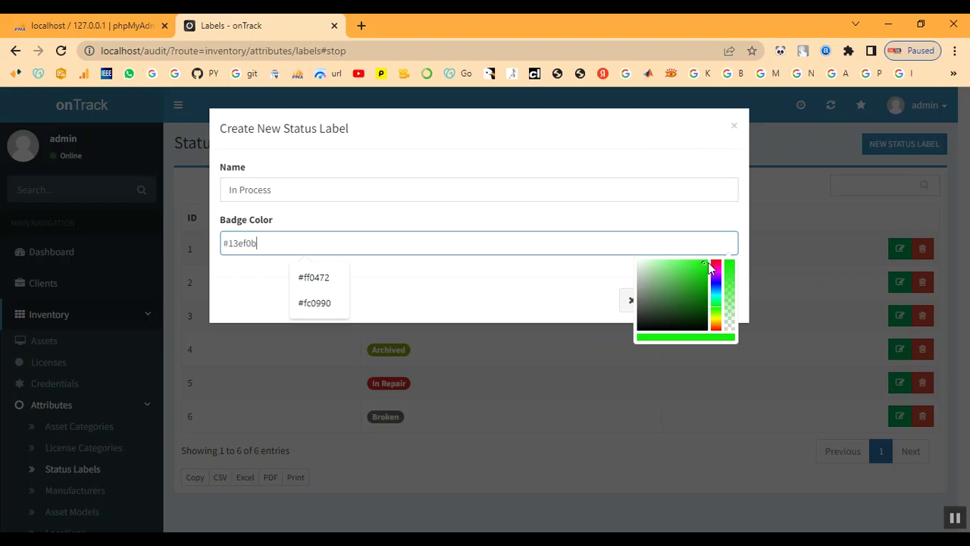
pyautogui.click(705, 262)
pyautogui.click(706, 261)
pyautogui.click(480, 312)
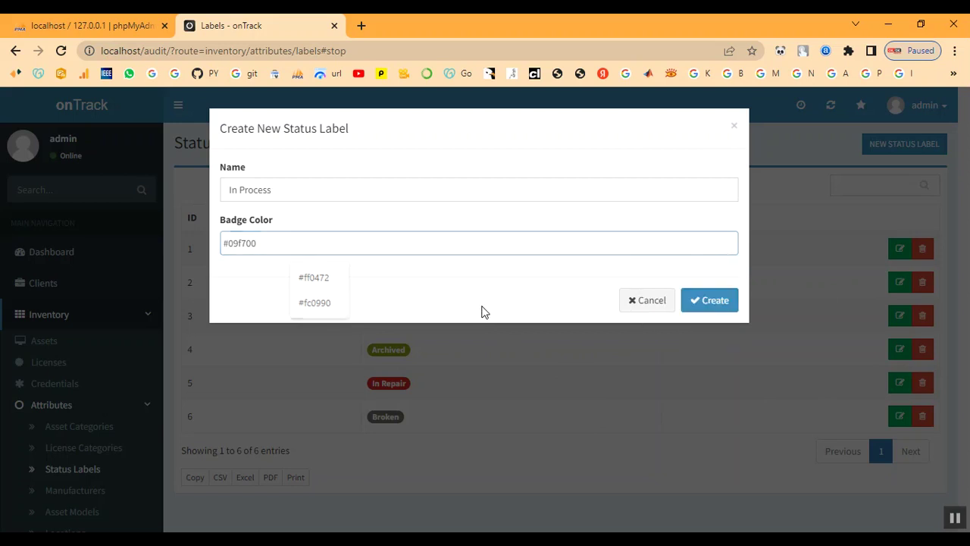
pyautogui.click(706, 306)
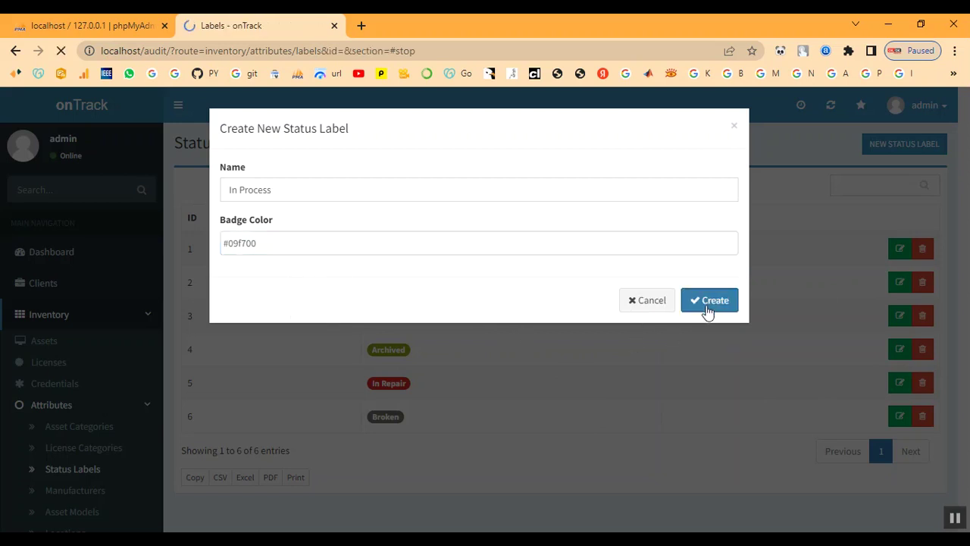
pyautogui.scroll(-1, 572, 471)
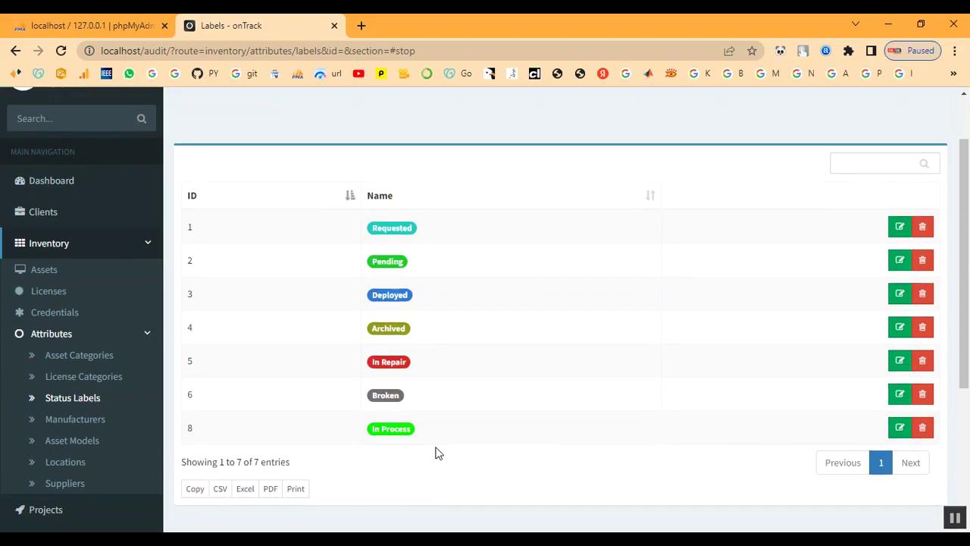
pyautogui.click(82, 424)
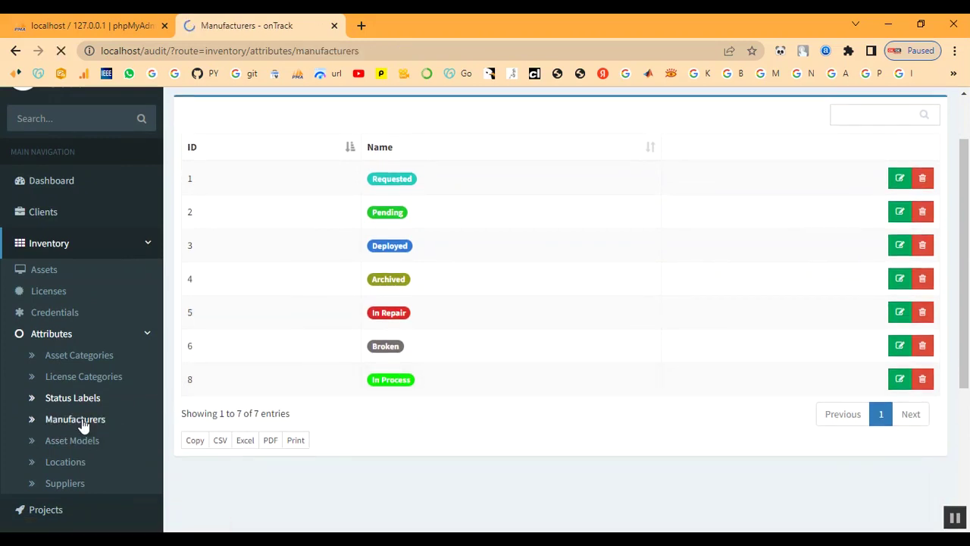
# Add Dell as a new manufacturer
pyautogui.scroll(-3, 606, 432)
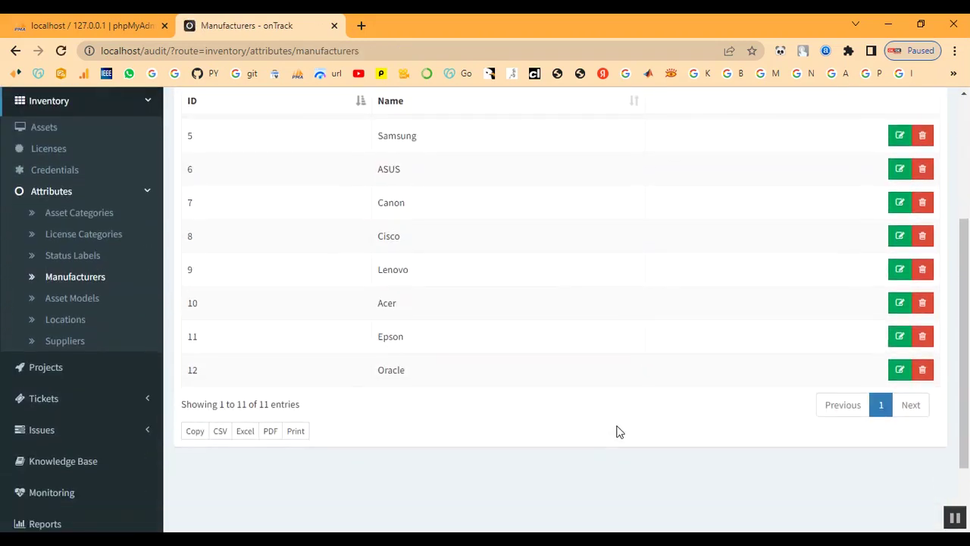
pyautogui.scroll(3, 619, 428)
pyautogui.click(883, 151)
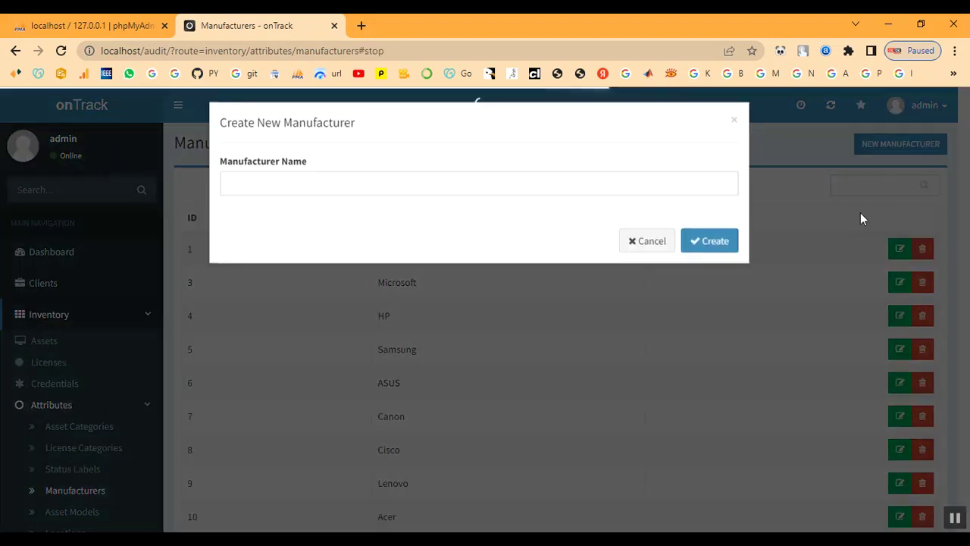
pyautogui.click(369, 186)
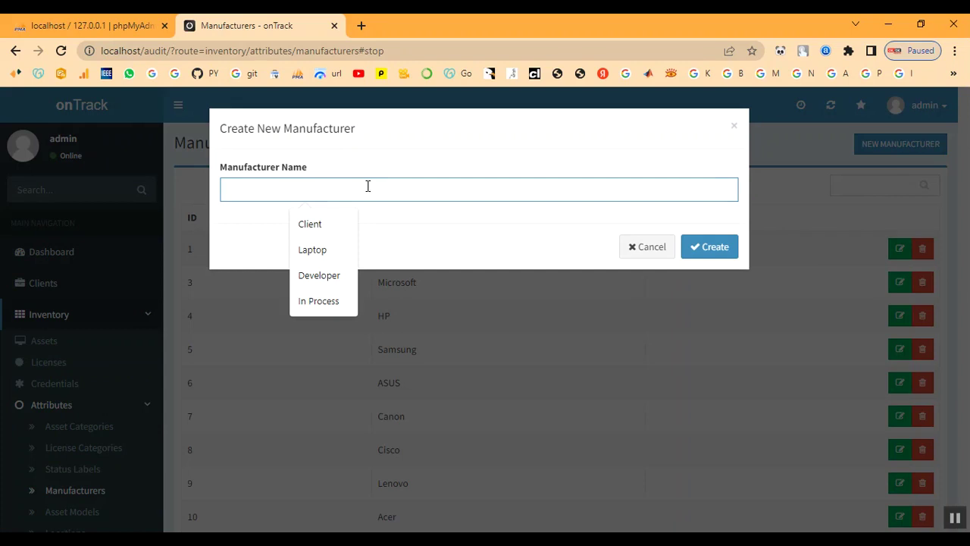
pyautogui.write('Dell')
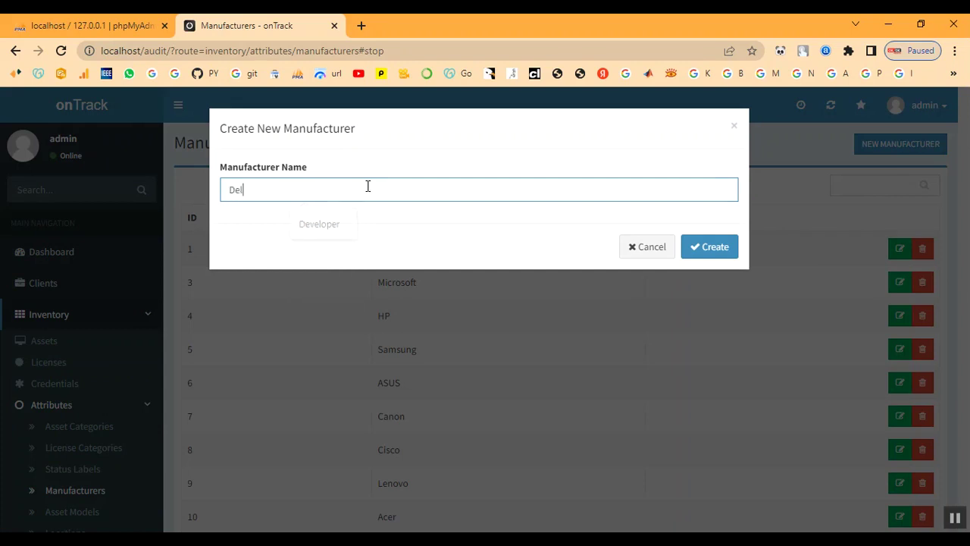
pyautogui.click(715, 249)
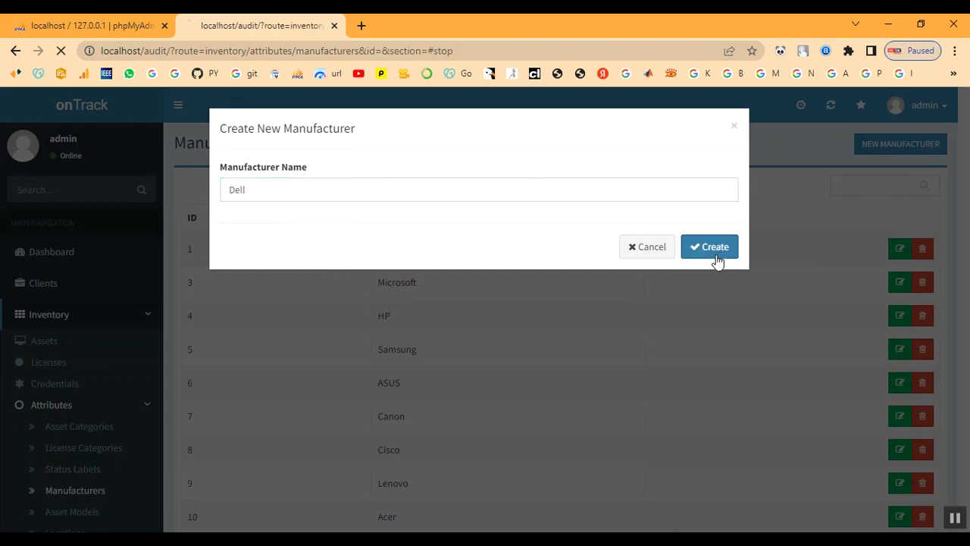
pyautogui.scroll(-2, 81, 409)
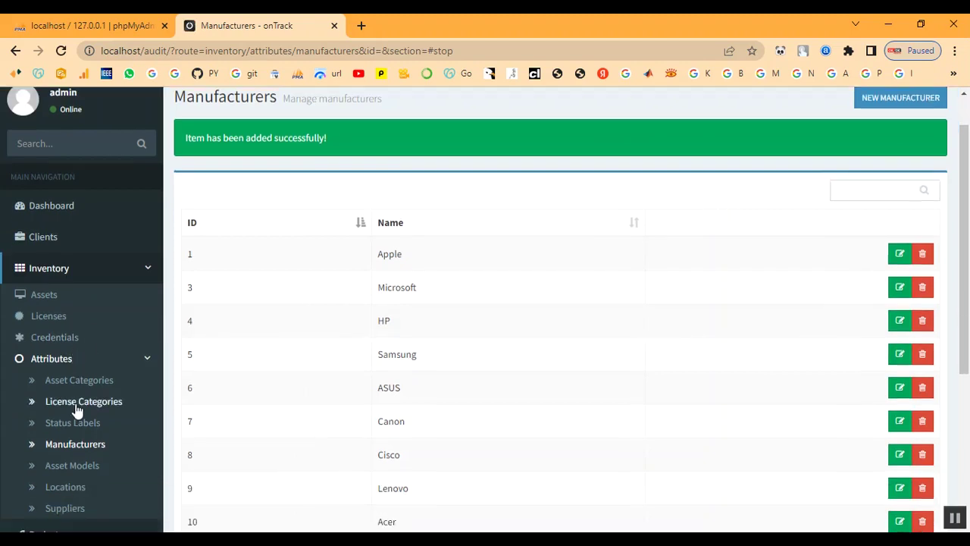
pyautogui.click(75, 376)
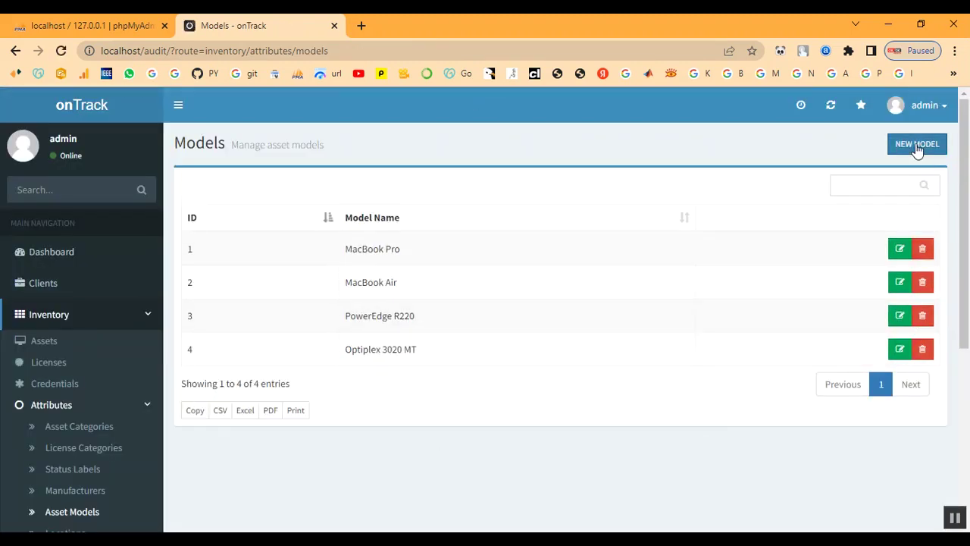
# Add a new asset model named Power Edge
pyautogui.click(915, 143)
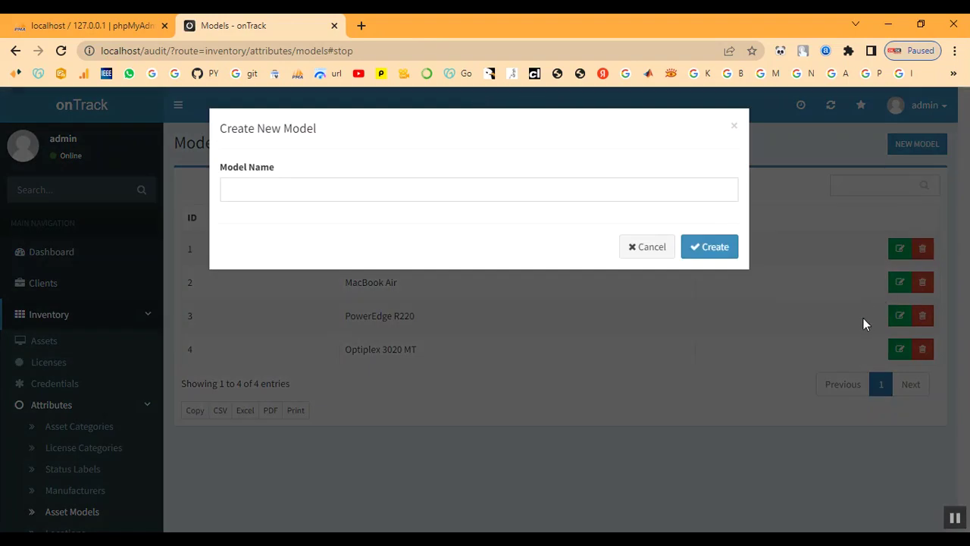
pyautogui.click(297, 193)
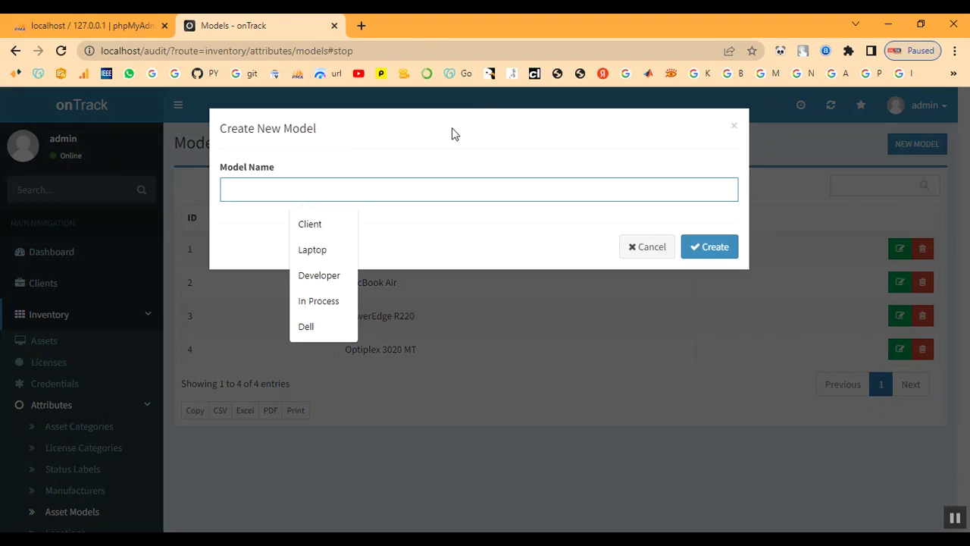
pyautogui.write('Power')
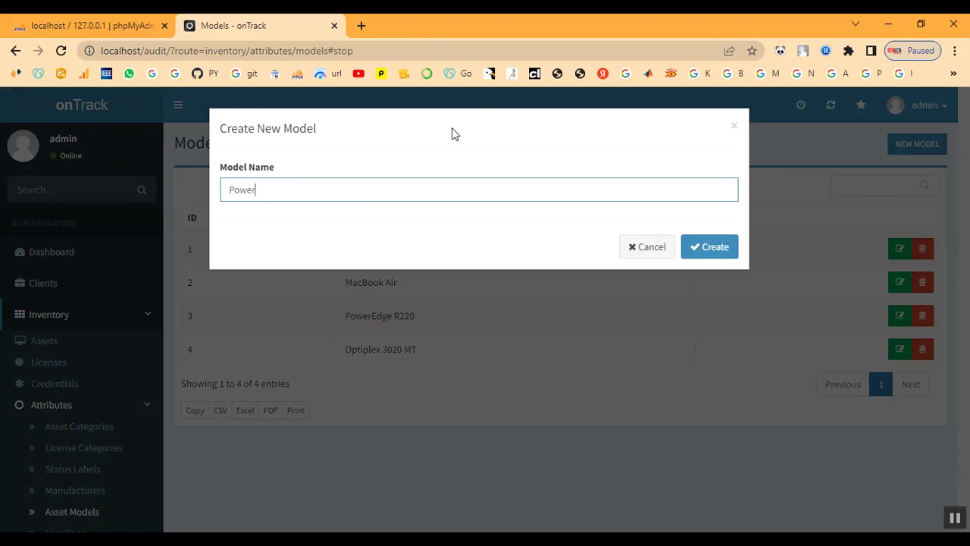
pyautogui.write(' Edge')
pyautogui.click(701, 250)
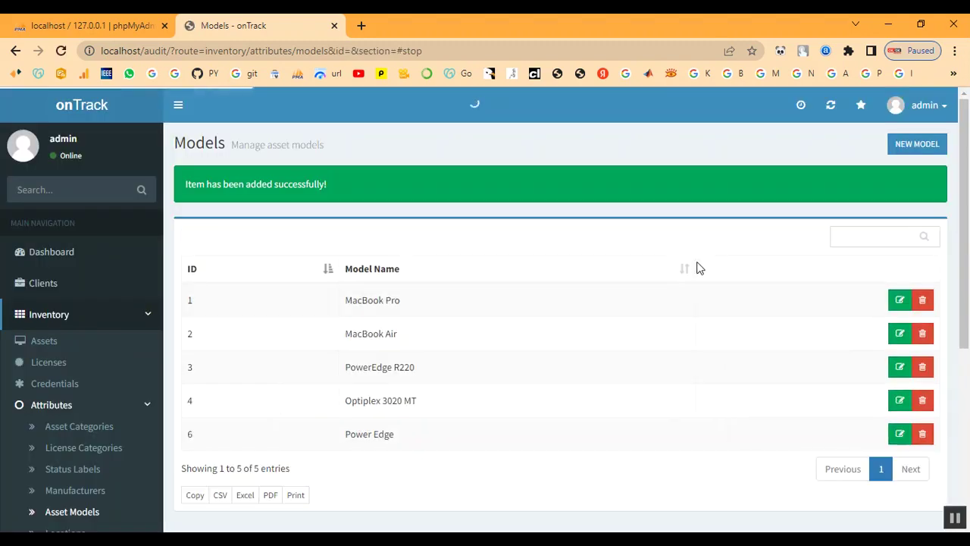
pyautogui.moveTo(347, 434); pyautogui.dragTo(430, 437)
pyautogui.click(431, 437)
pyautogui.scroll(-2, 41, 451)
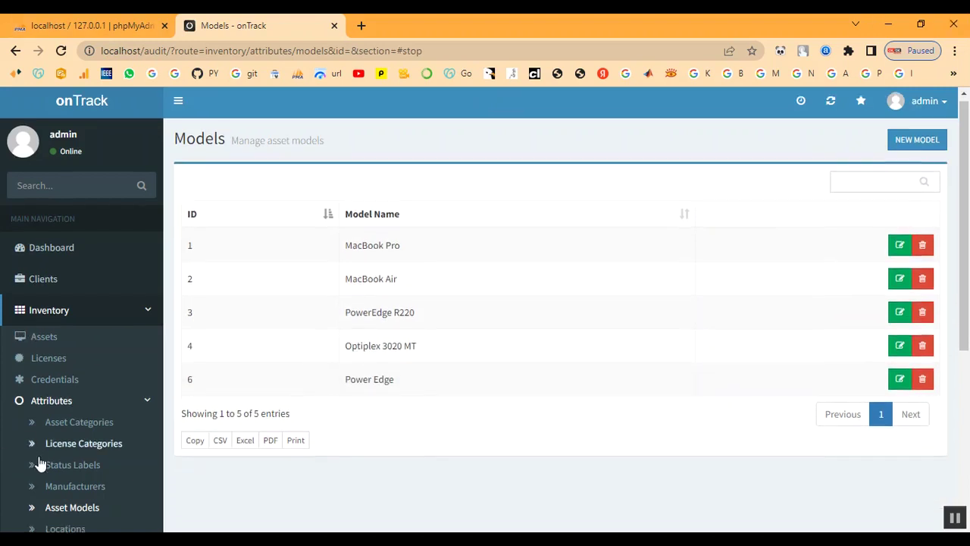
# Create a location named Chennai assigned to Client
pyautogui.click(53, 393)
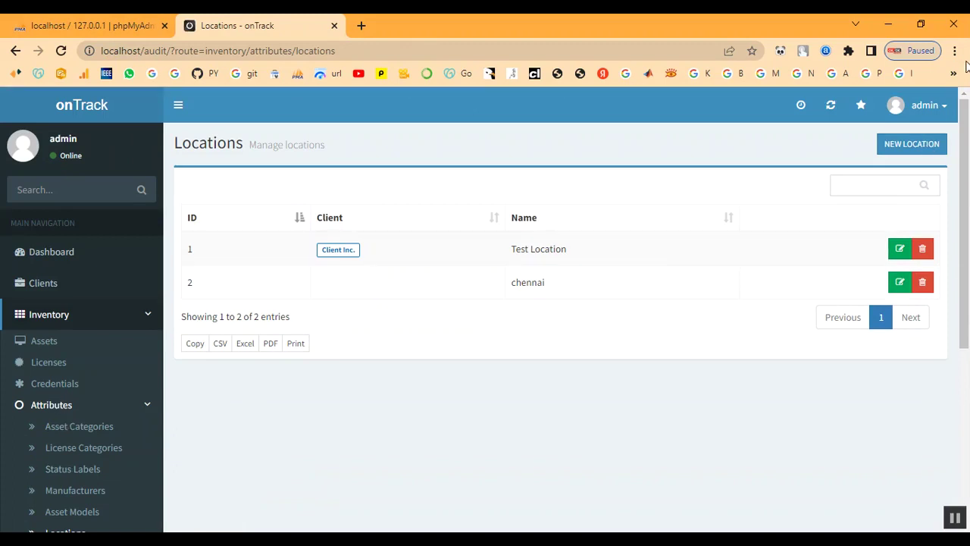
pyautogui.click(908, 152)
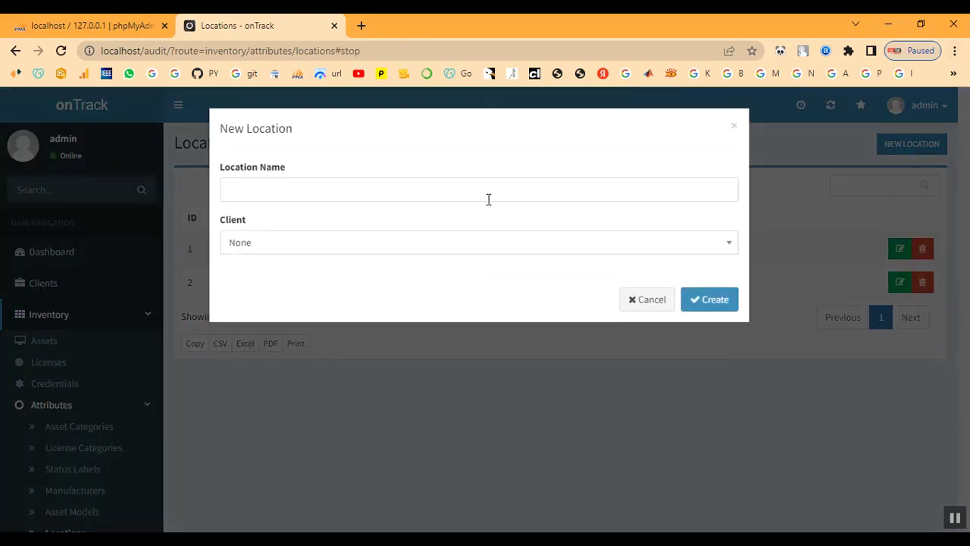
pyautogui.click(366, 189)
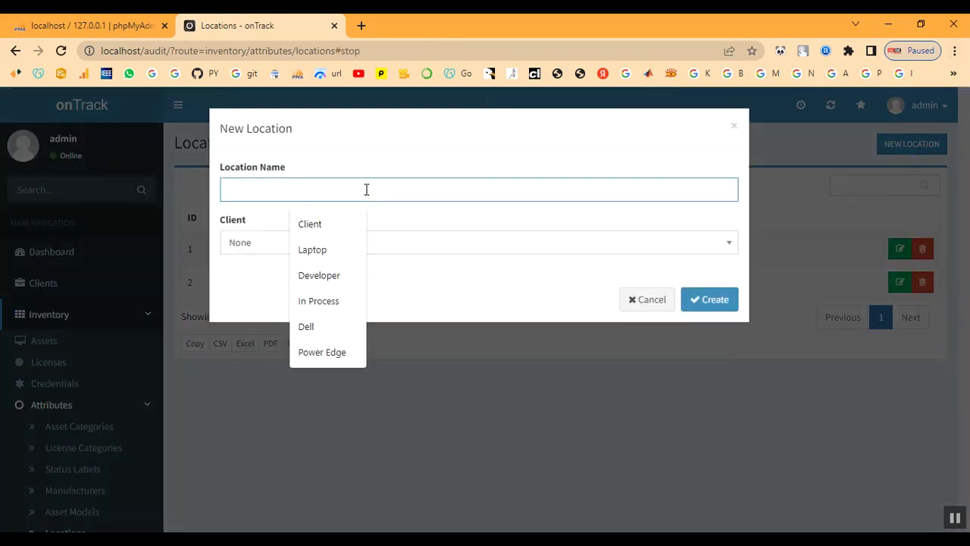
pyautogui.write('C')
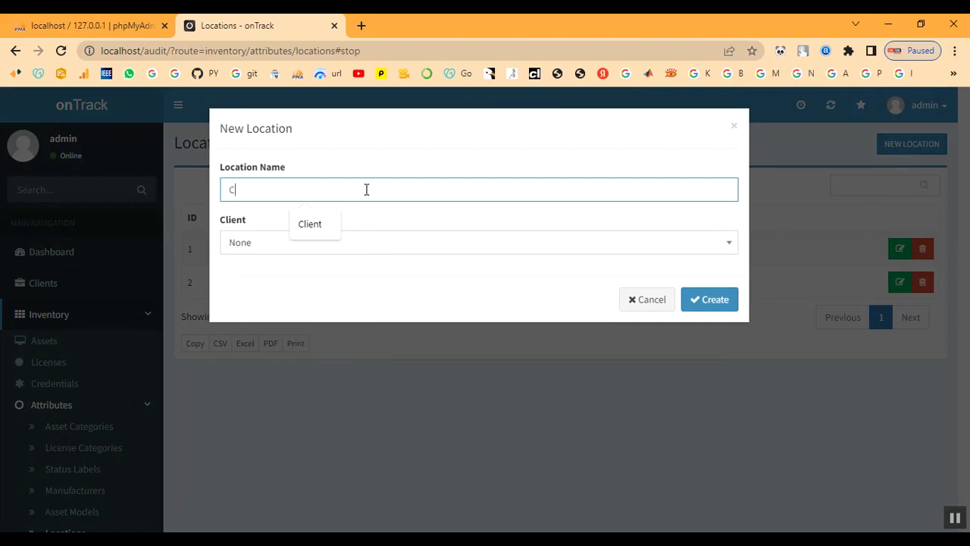
pyautogui.write('hennai')
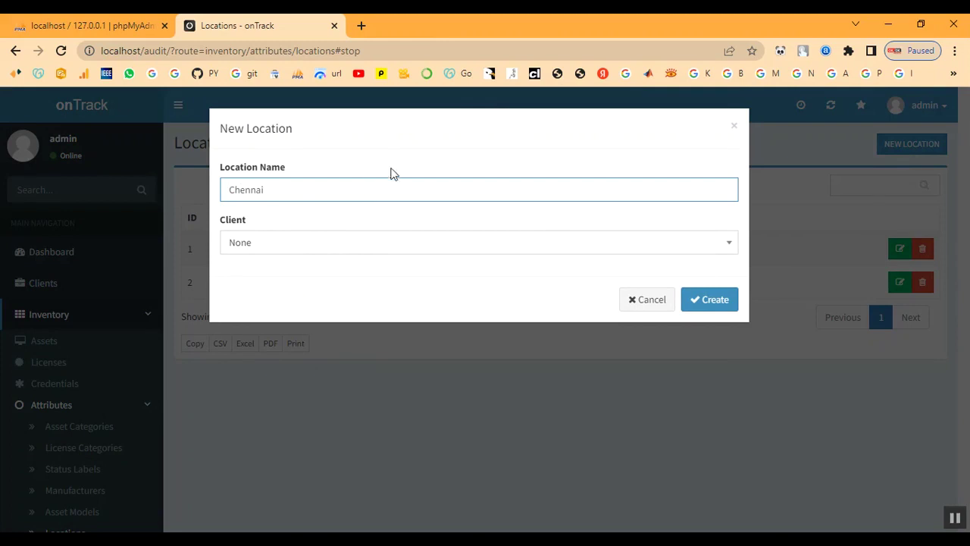
pyautogui.click(333, 251)
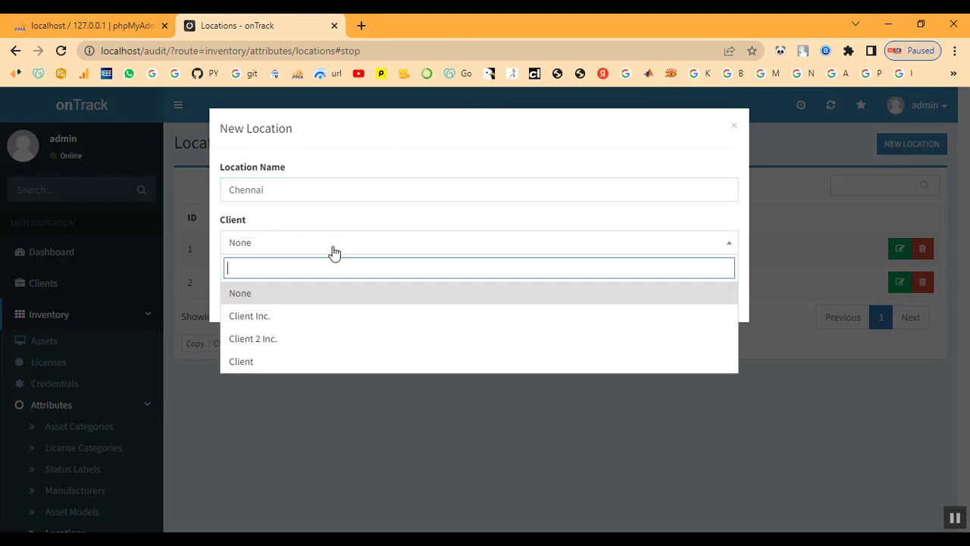
pyautogui.click(314, 365)
pyautogui.click(715, 302)
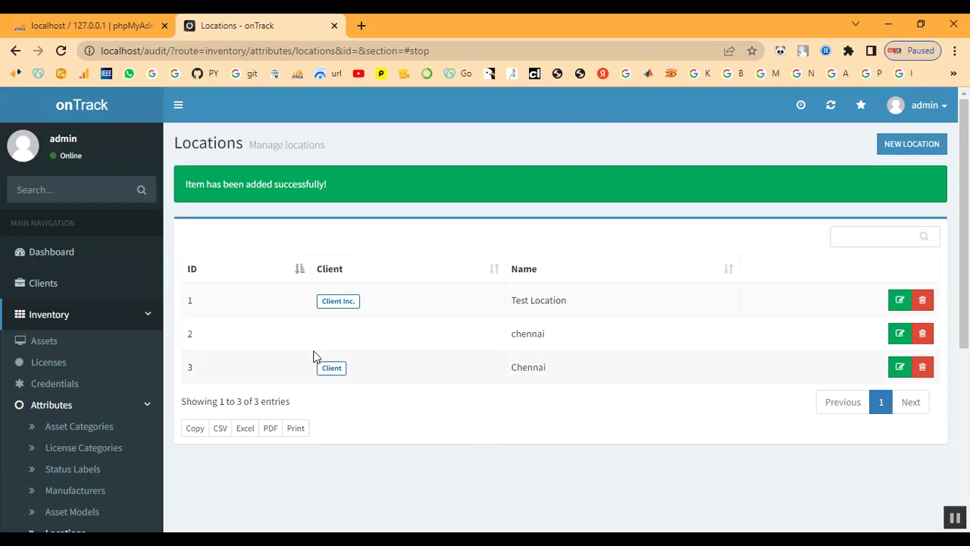
# Delete the old chennai location that has no client
pyautogui.scroll(-3, 72, 421)
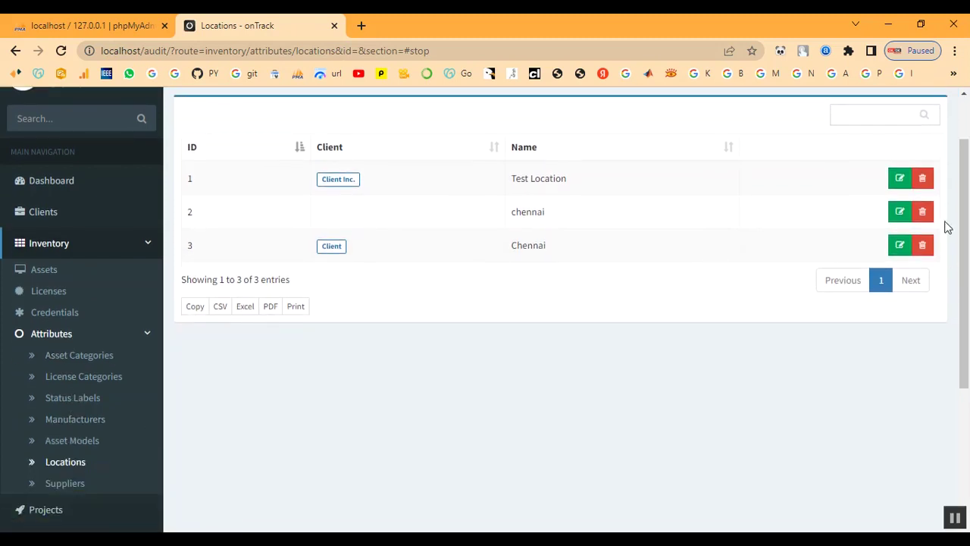
pyautogui.click(921, 213)
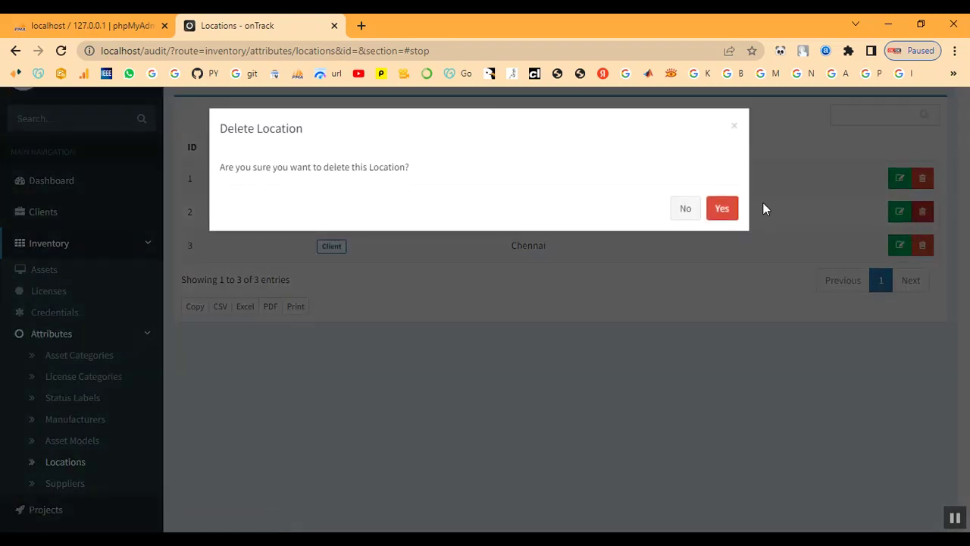
pyautogui.click(730, 208)
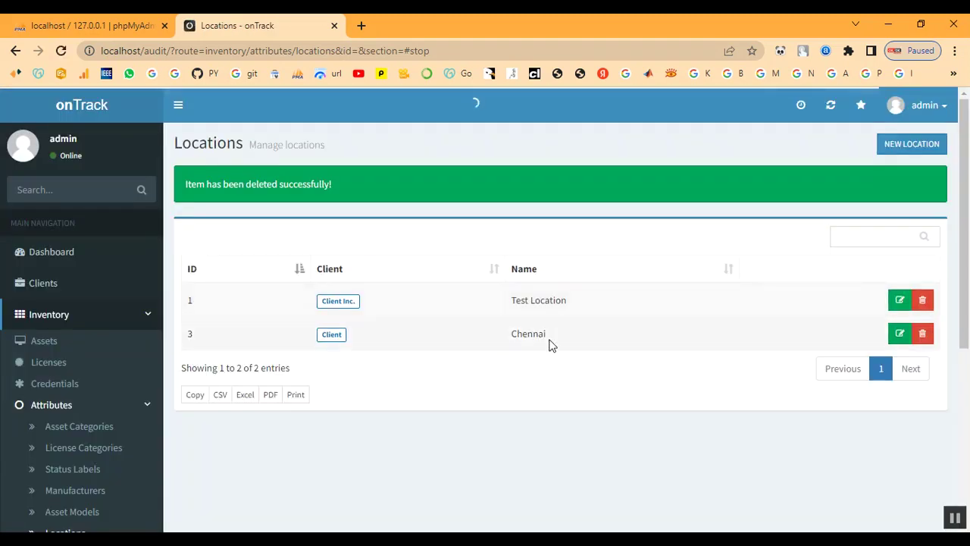
pyautogui.scroll(-2, 102, 389)
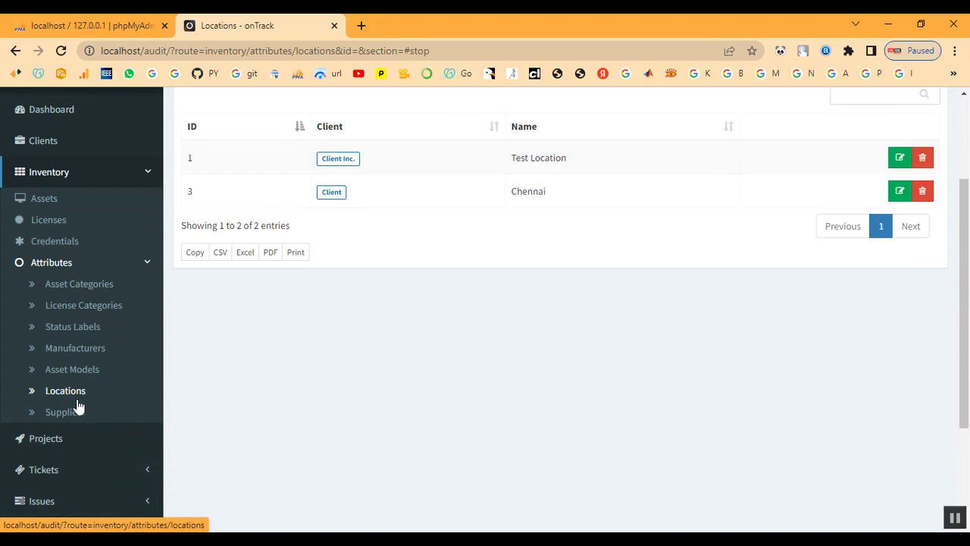
# Start a new supplier named Shop, entering its contact name and phone number
pyautogui.click(66, 413)
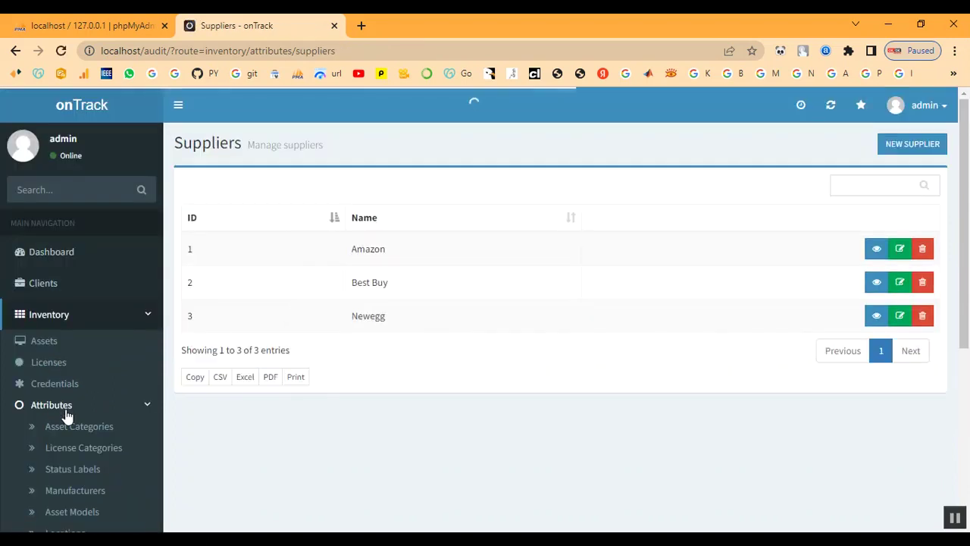
pyautogui.click(919, 144)
pyautogui.click(263, 194)
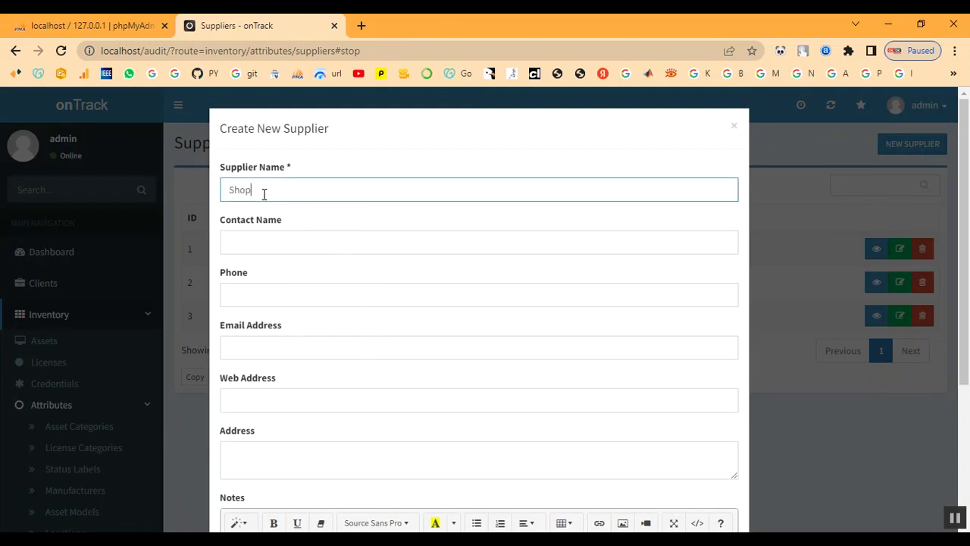
pyautogui.press('Tab')
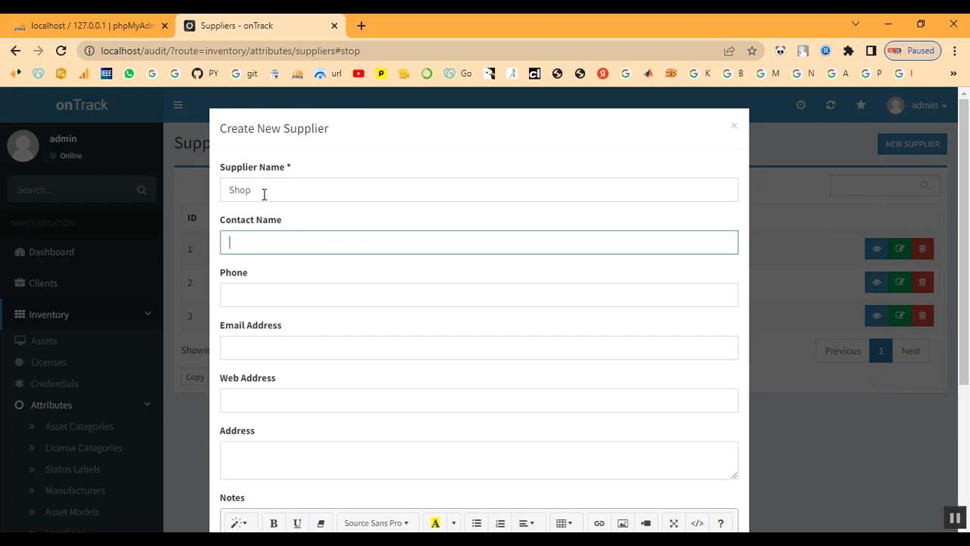
pyautogui.write('Shop')
pyautogui.press('Tab')
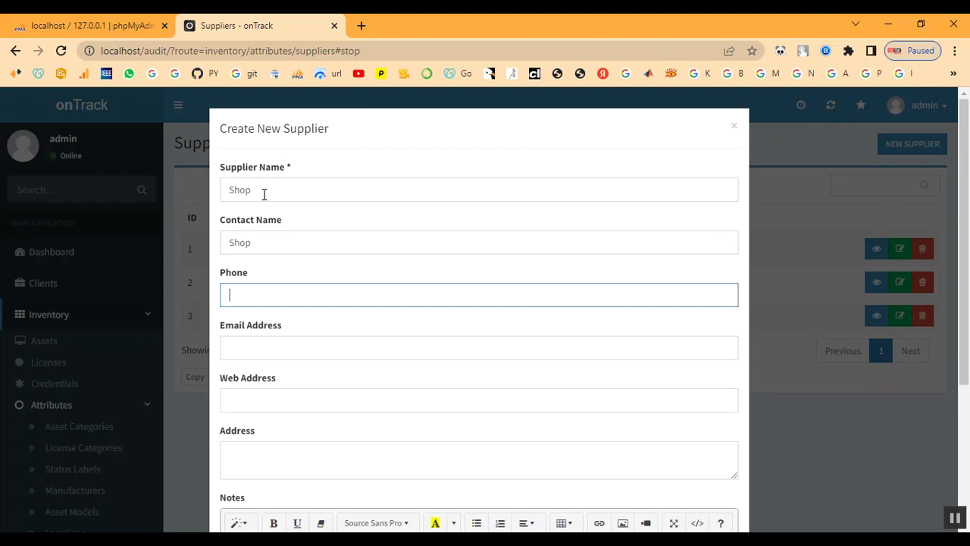
# Add the supplier's e-mail, web address shop.com, address chennai and notes 'SHOP', then create it
pyautogui.click(257, 337)
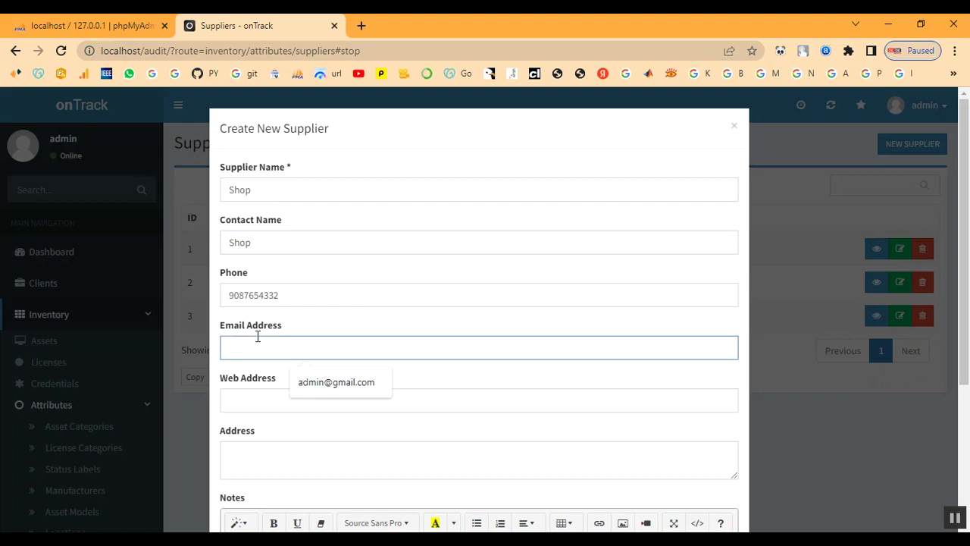
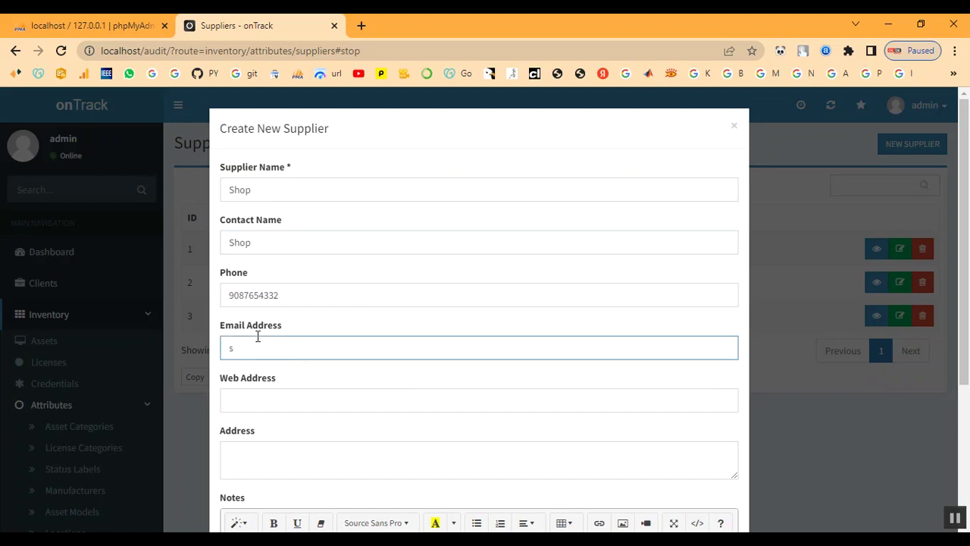
pyautogui.press('Tab')
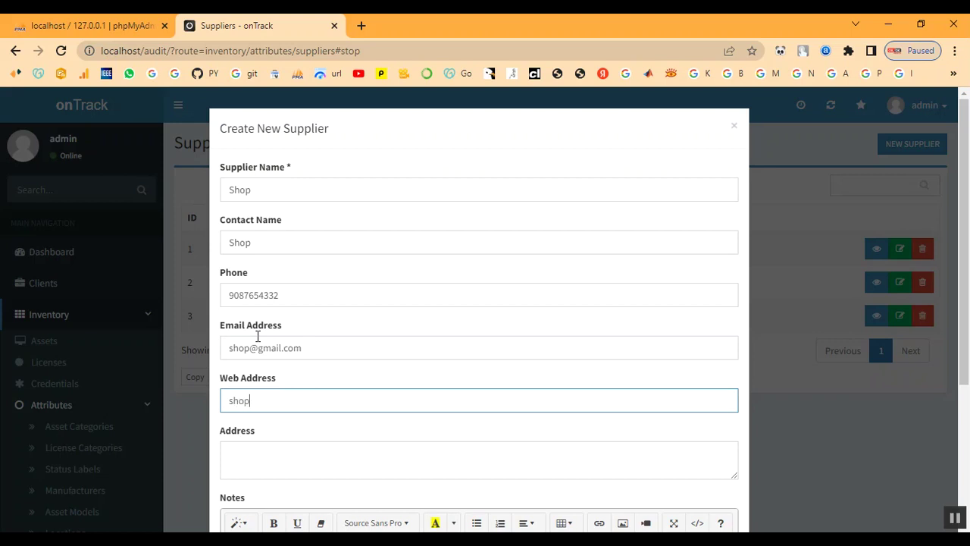
pyautogui.write('shop.com')
pyautogui.press('Tab')
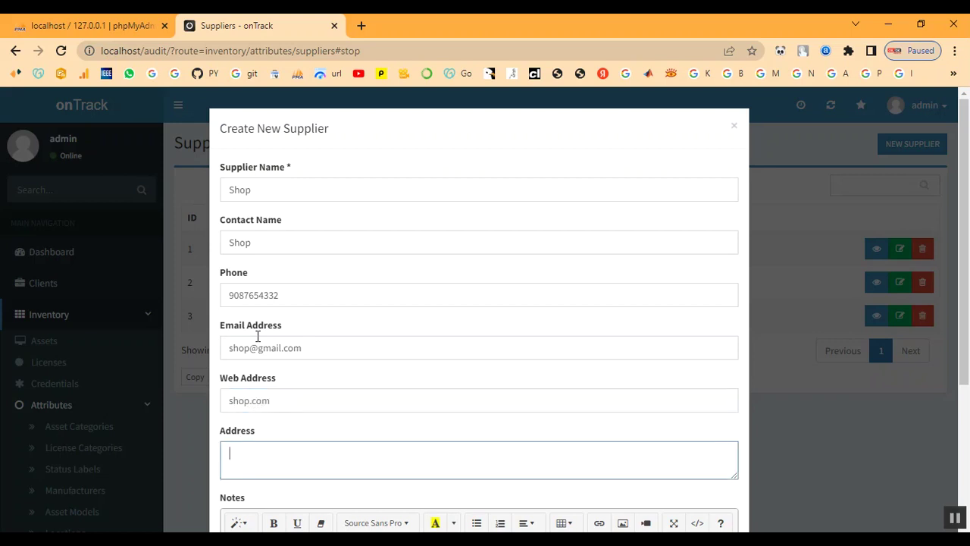
pyautogui.write('chennai')
pyautogui.press('Tab')
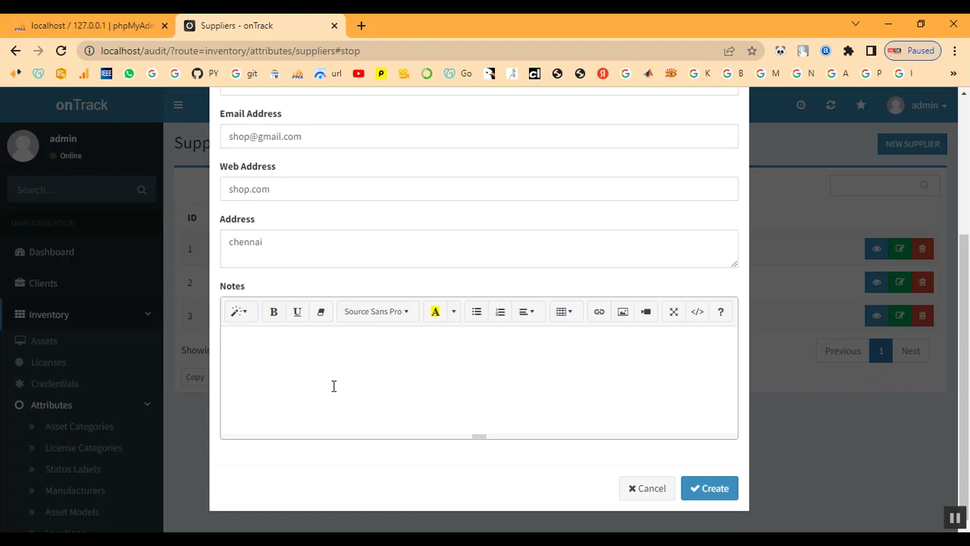
pyautogui.write('SHOP')
pyautogui.click(709, 491)
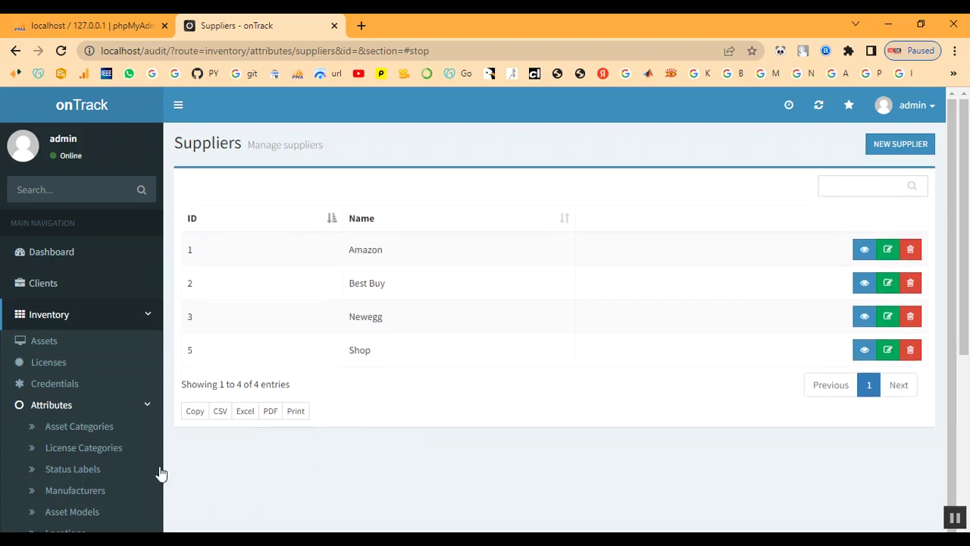
pyautogui.scroll(-3, 98, 447)
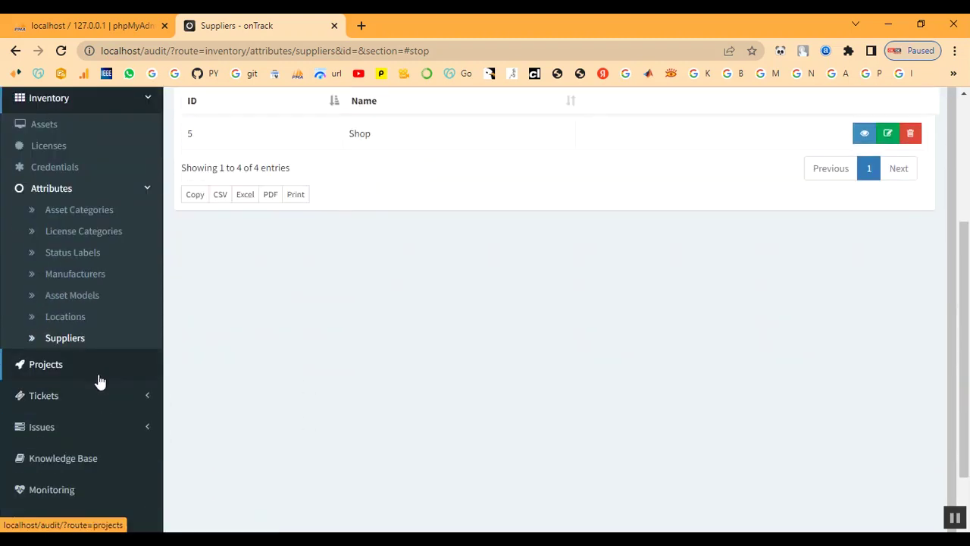
pyautogui.click(145, 194)
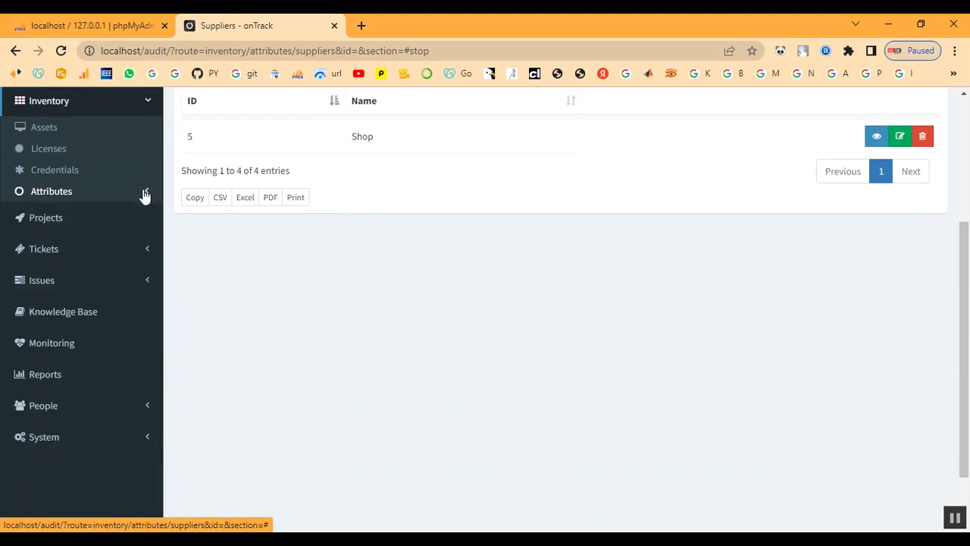
pyautogui.click(60, 154)
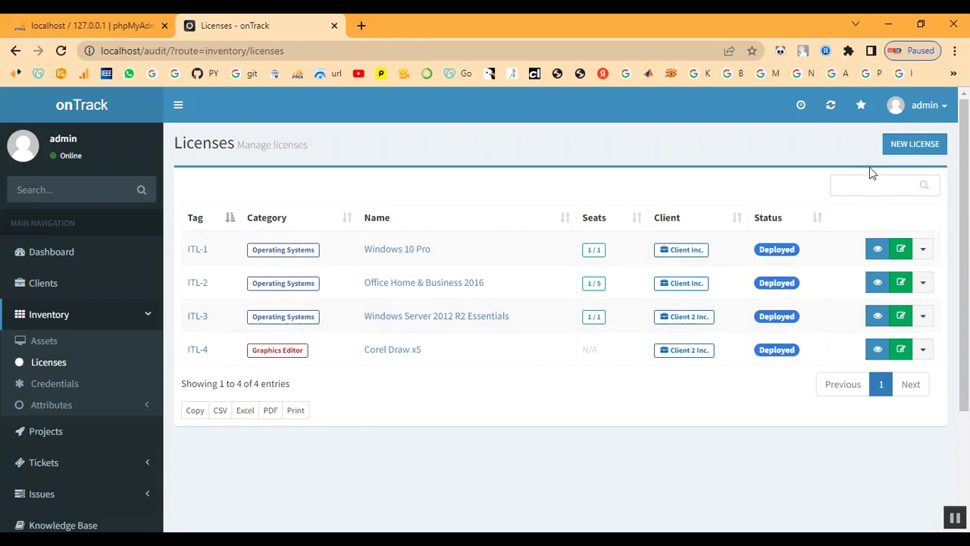
pyautogui.click(907, 147)
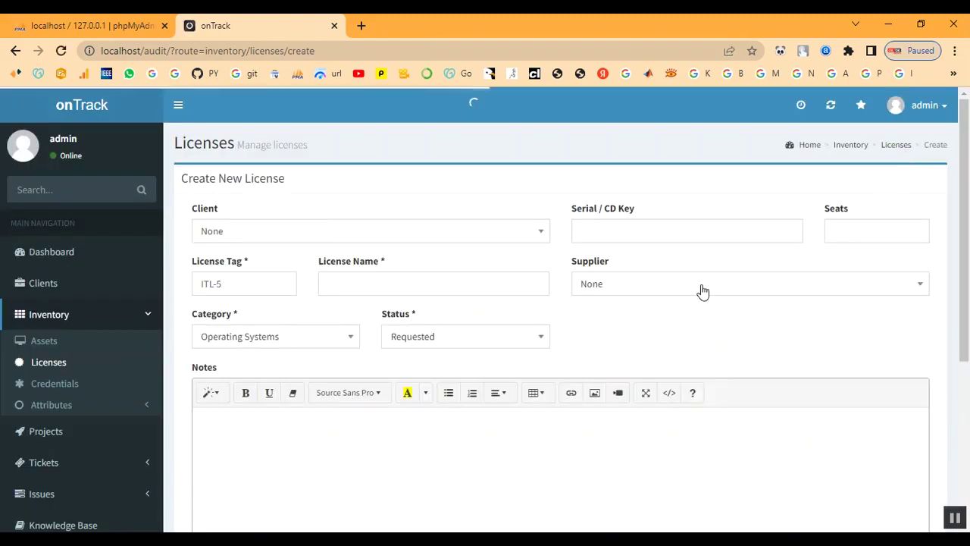
pyautogui.click(289, 239)
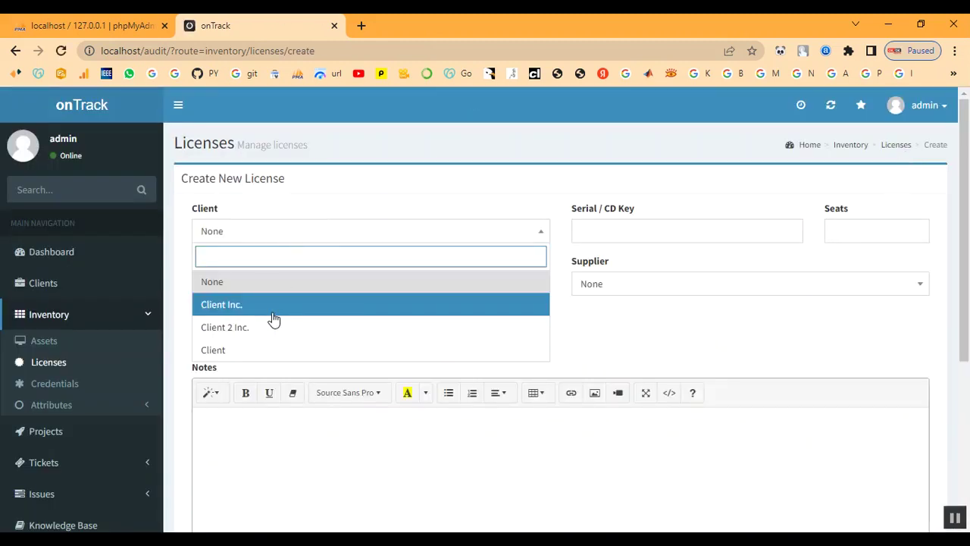
pyautogui.click(271, 352)
pyautogui.click(646, 237)
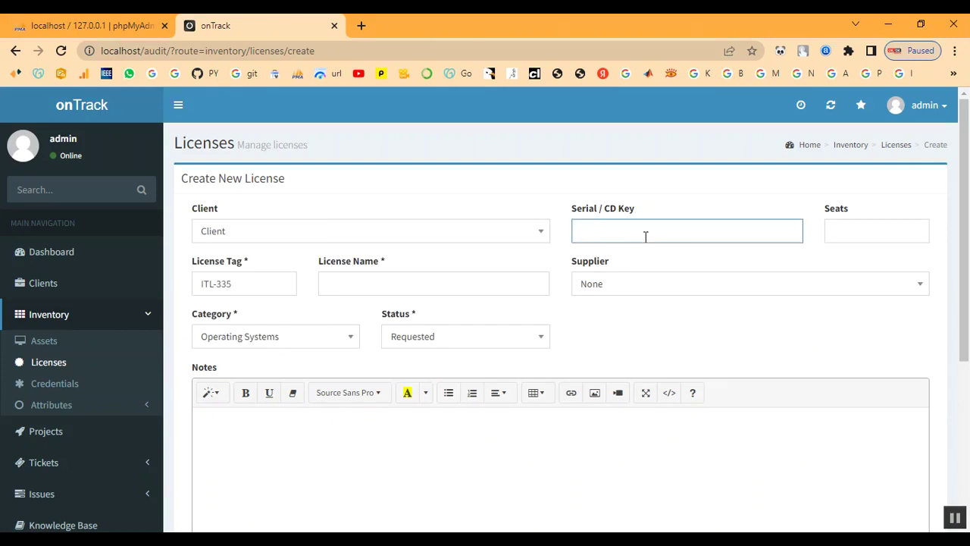
pyautogui.write('1234')
# Fill in the seat count, license tag and the license name License
pyautogui.click(864, 237)
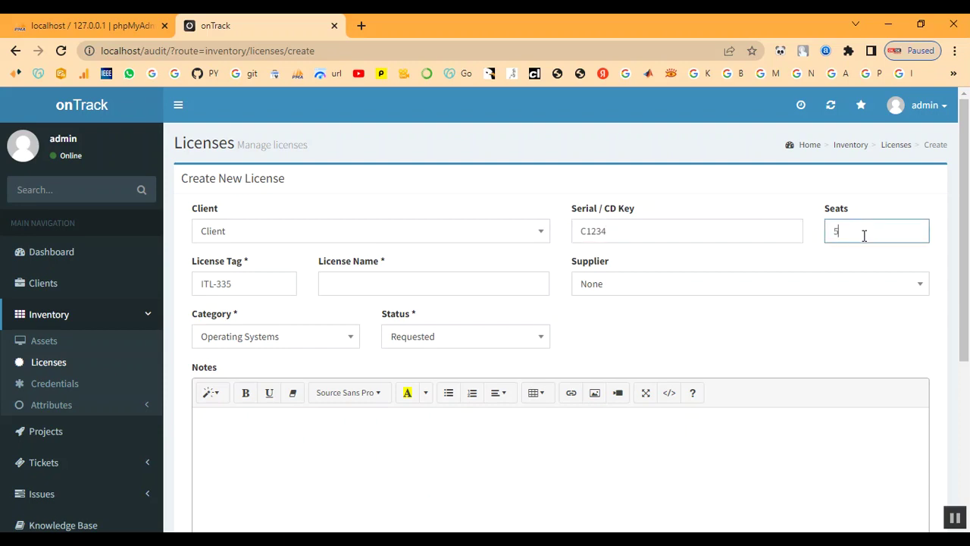
pyautogui.click(244, 283)
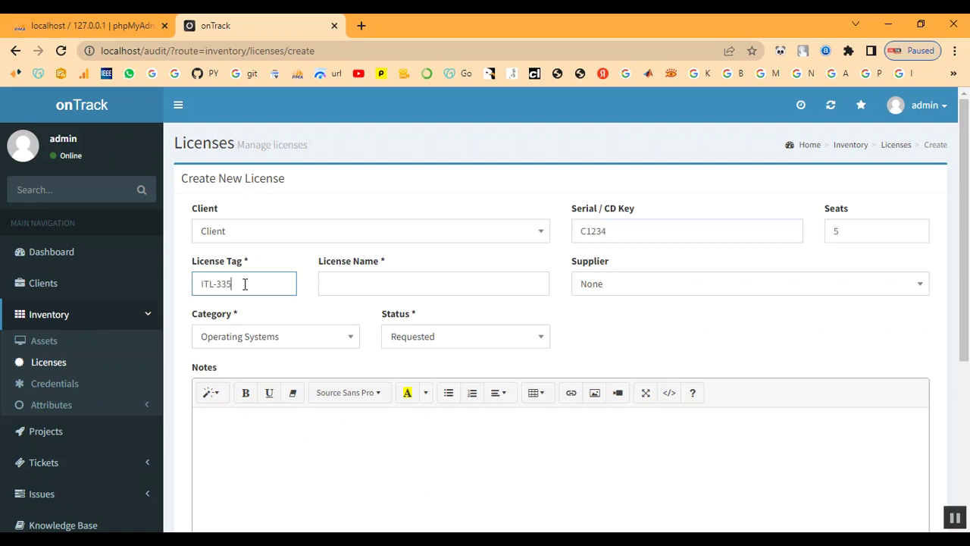
pyautogui.click(345, 284)
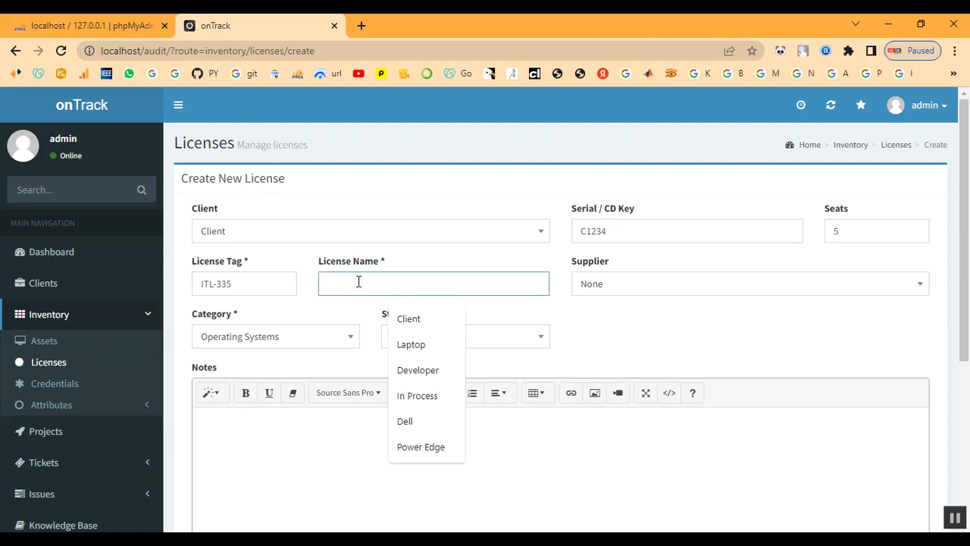
pyautogui.write('i')
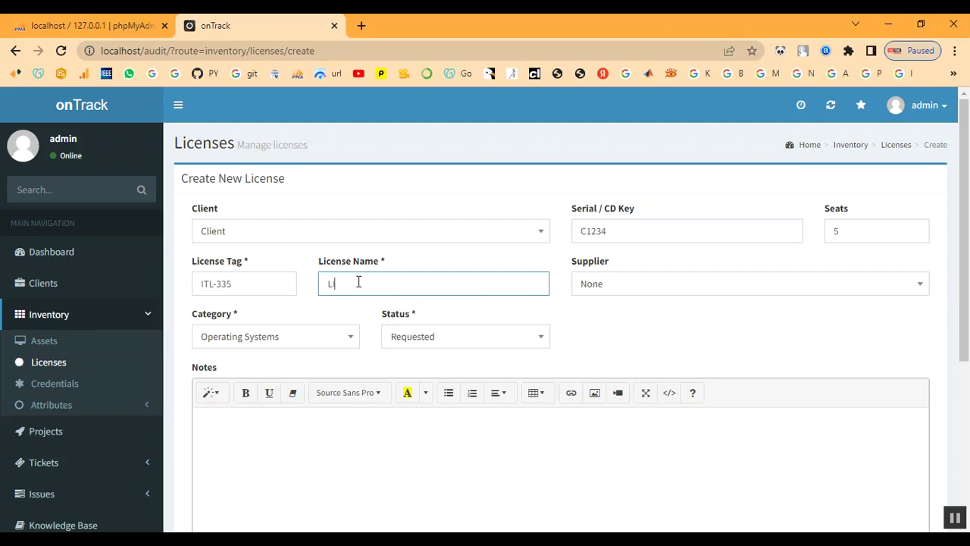
pyautogui.press('BackSpace')
pyautogui.write('i')
pyautogui.press('BackSpace')
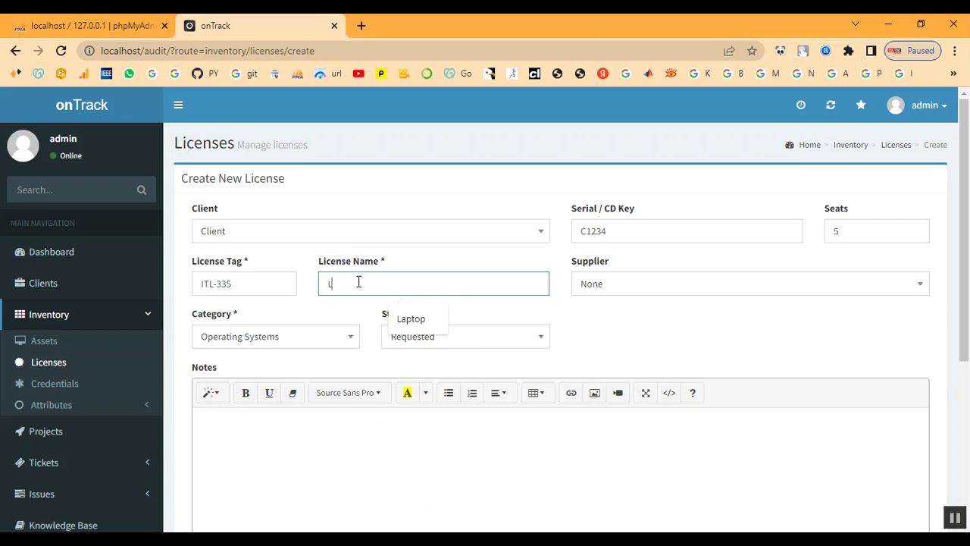
pyautogui.write('icense')
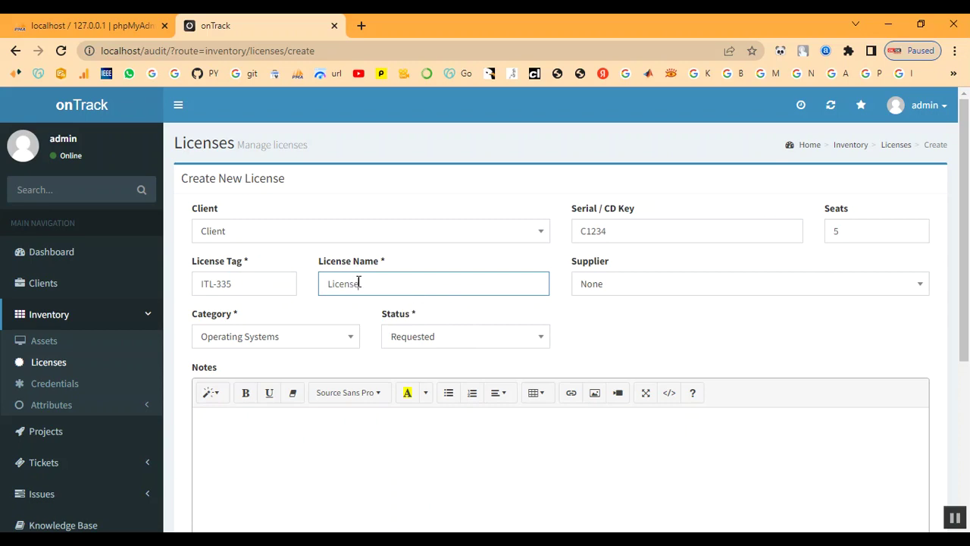
# Set supplier Shop, category Developer and status In Process, then create the license
pyautogui.click(637, 291)
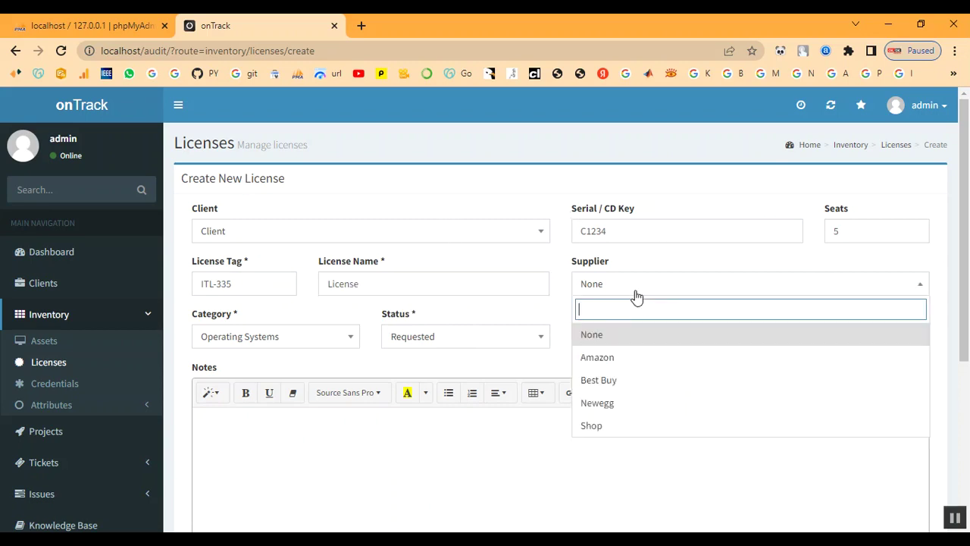
pyautogui.click(613, 427)
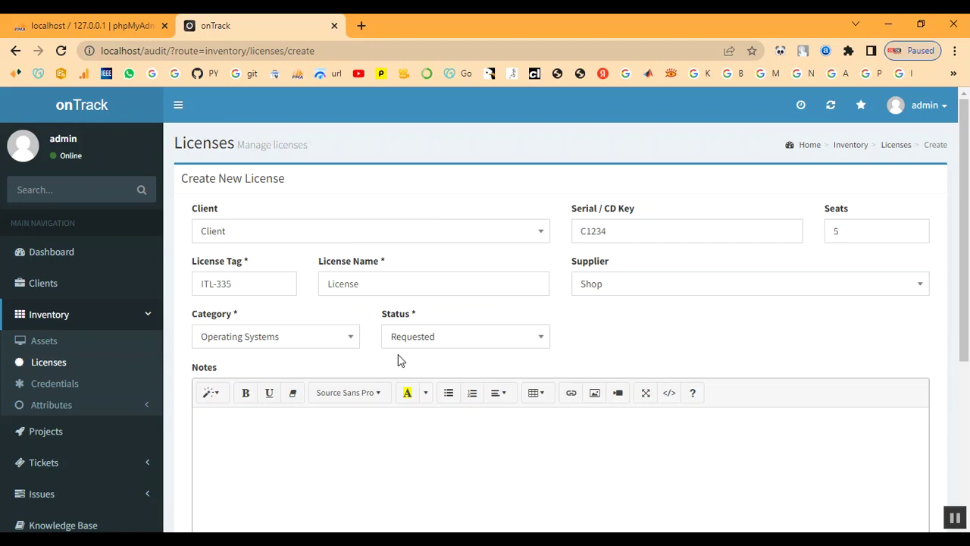
pyautogui.click(282, 343)
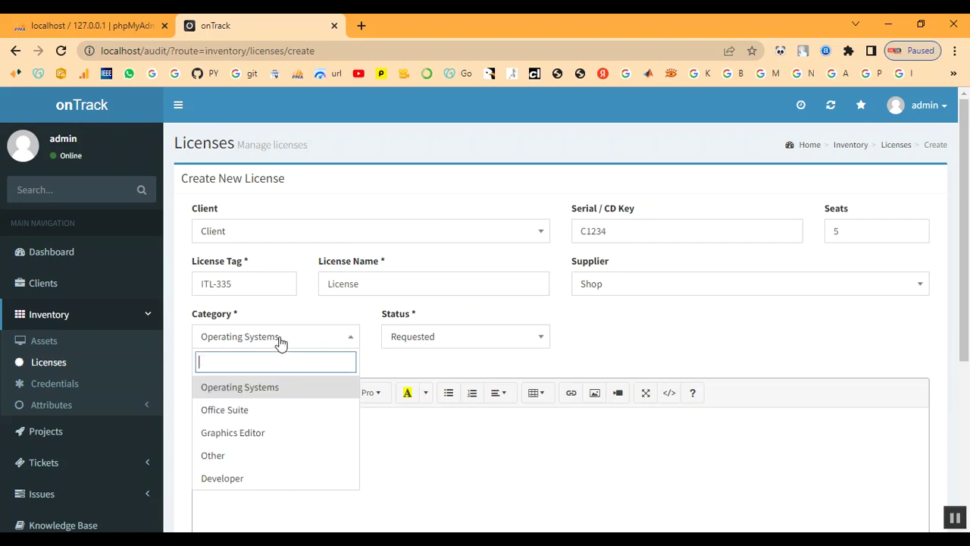
pyautogui.click(250, 477)
pyautogui.click(415, 343)
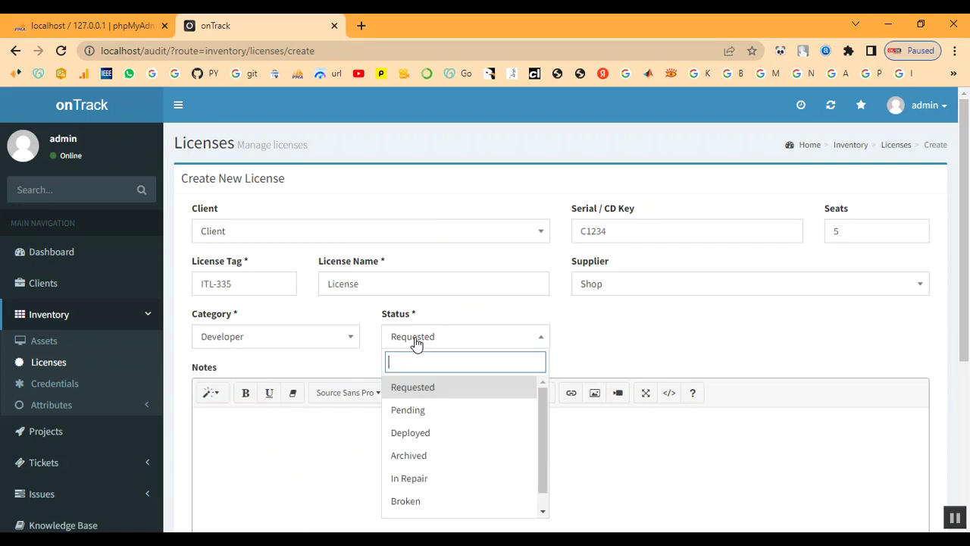
pyautogui.click(303, 345)
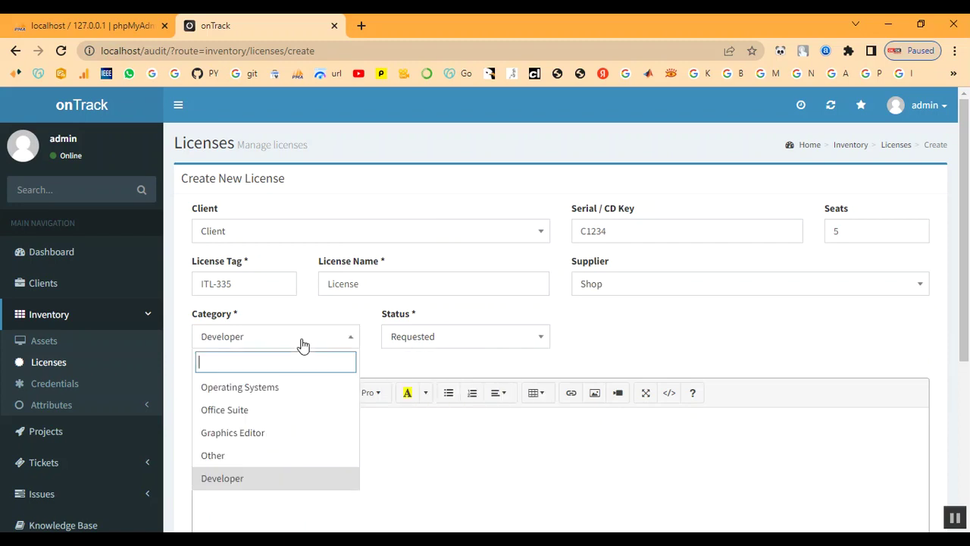
pyautogui.click(424, 342)
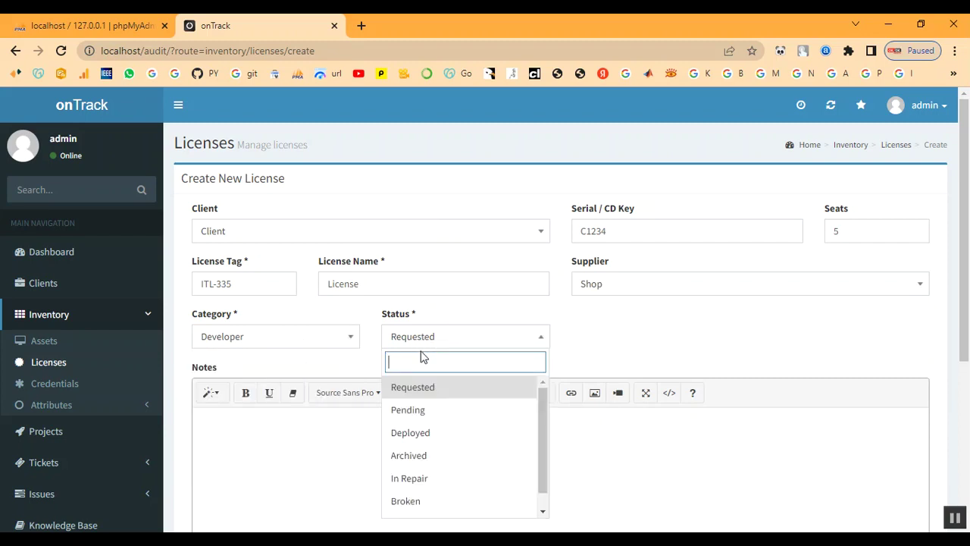
pyautogui.scroll(-1, 436, 473)
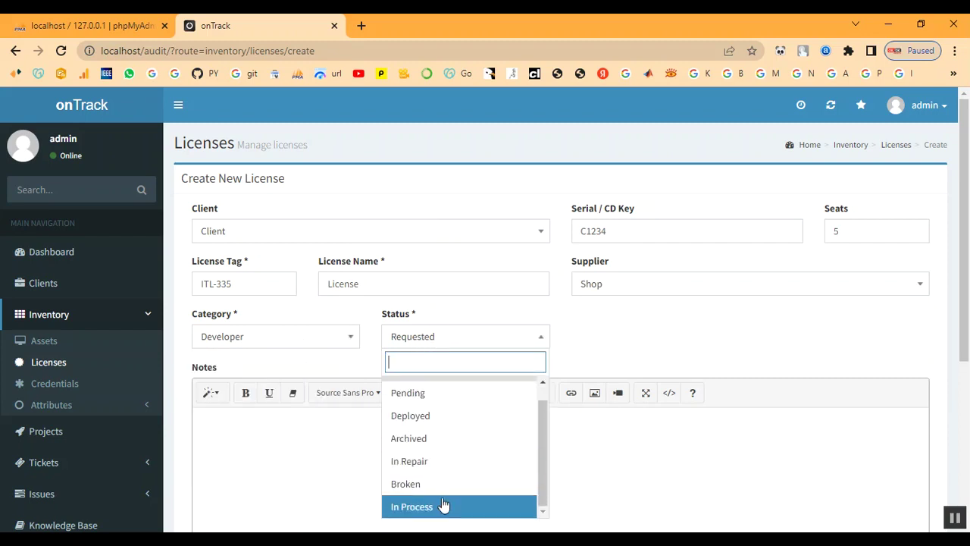
pyautogui.click(443, 503)
pyautogui.scroll(-3, 407, 392)
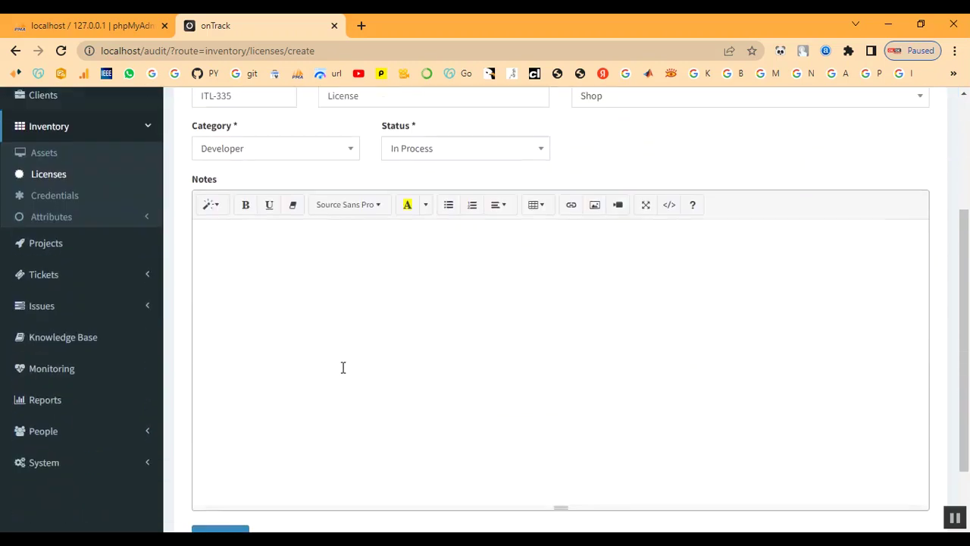
pyautogui.scroll(2, 332, 367)
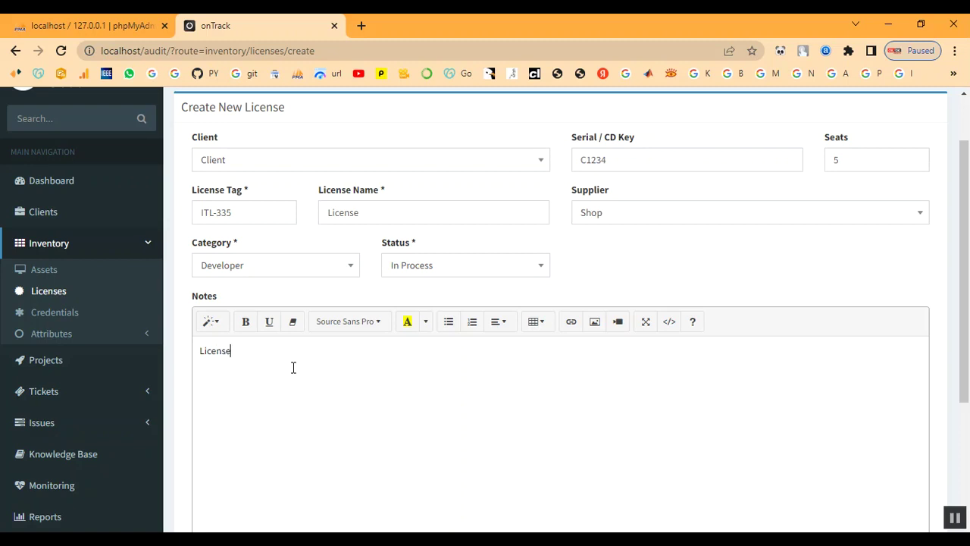
pyautogui.scroll(-3, 303, 360)
pyautogui.click(243, 462)
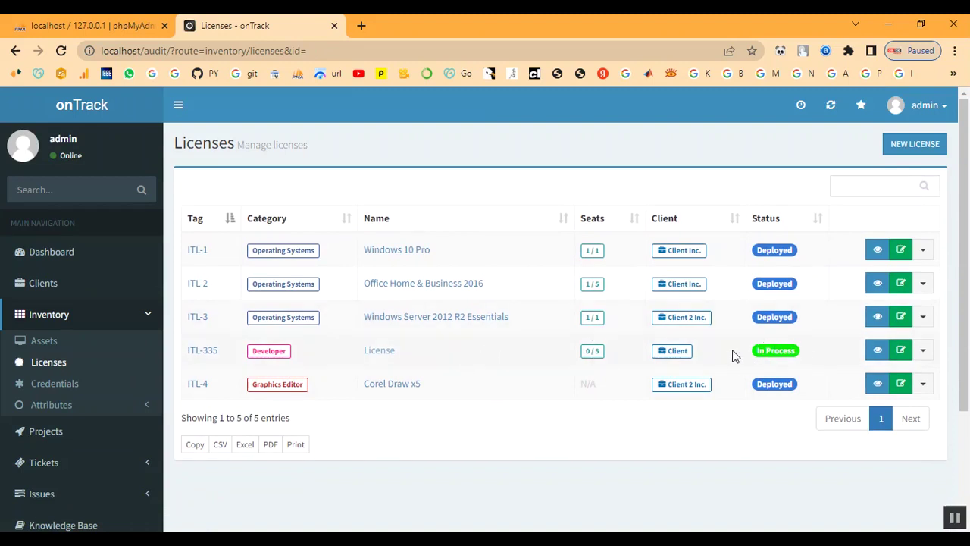
# Start a new asset for Client named Laptop
pyautogui.click(40, 339)
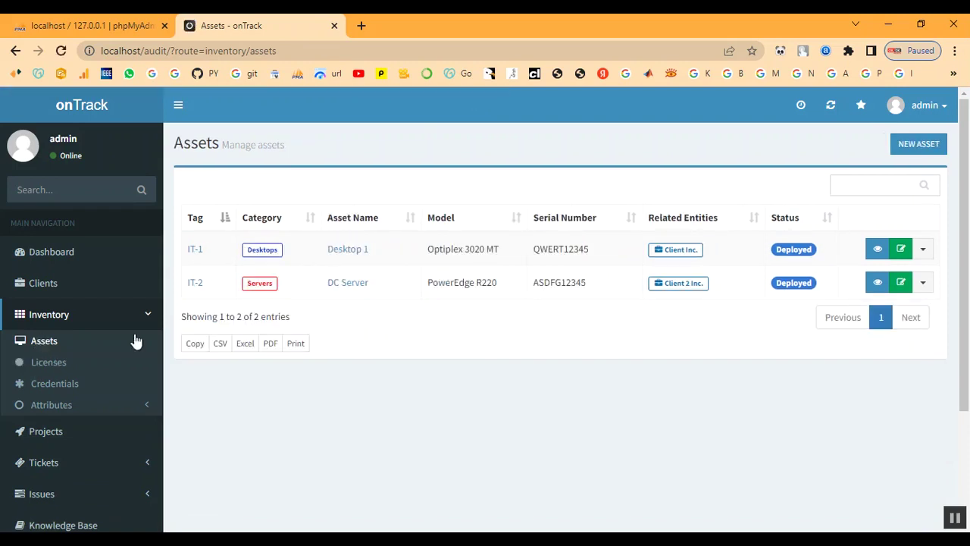
pyautogui.click(922, 148)
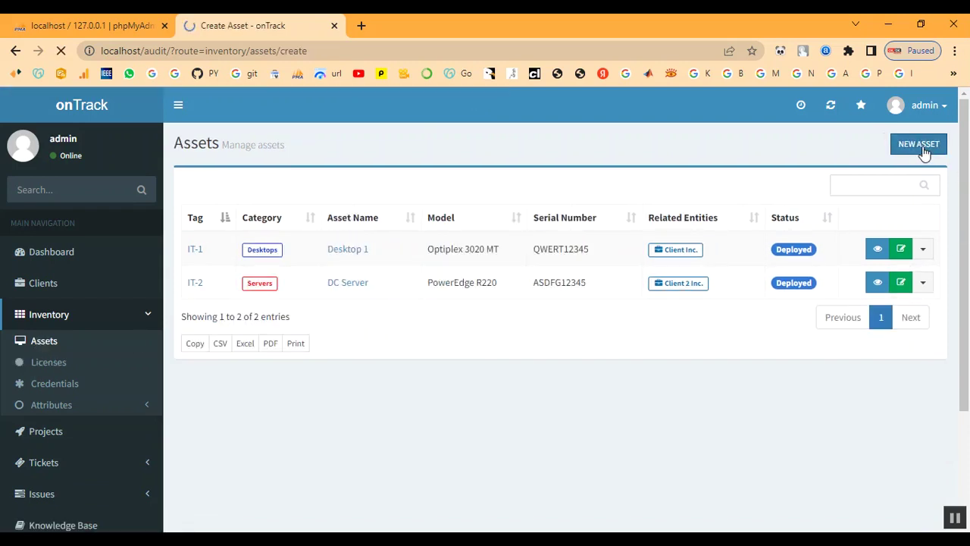
pyautogui.click(393, 247)
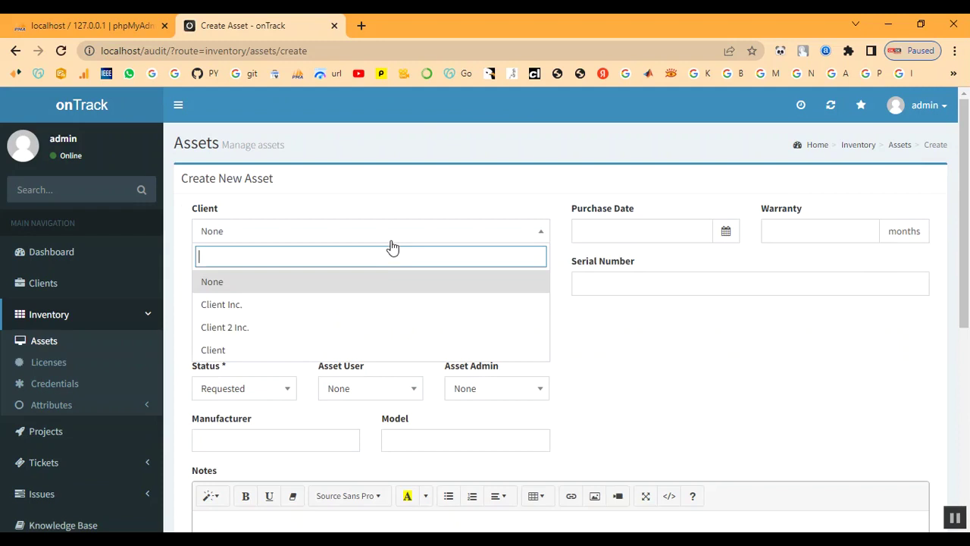
pyautogui.click(336, 352)
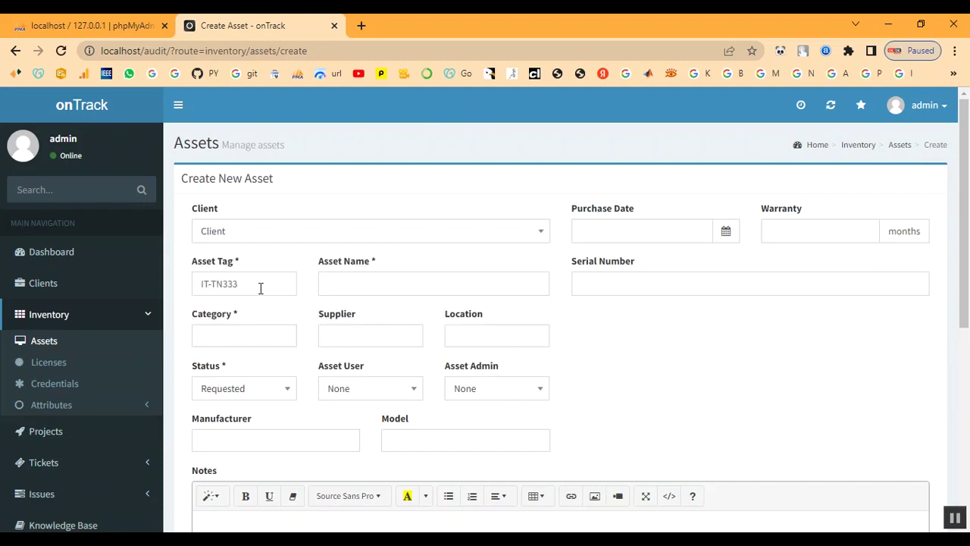
pyautogui.click(363, 287)
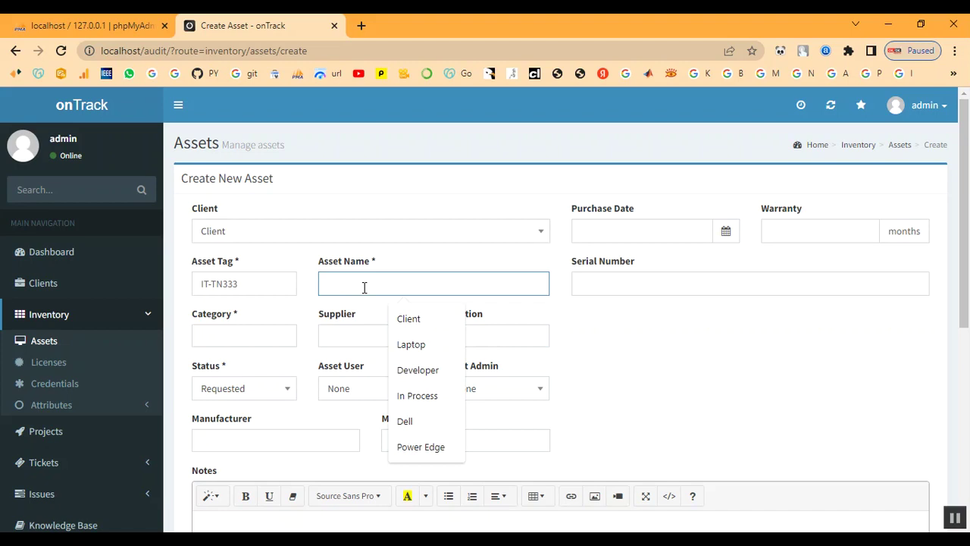
pyautogui.write('LA')
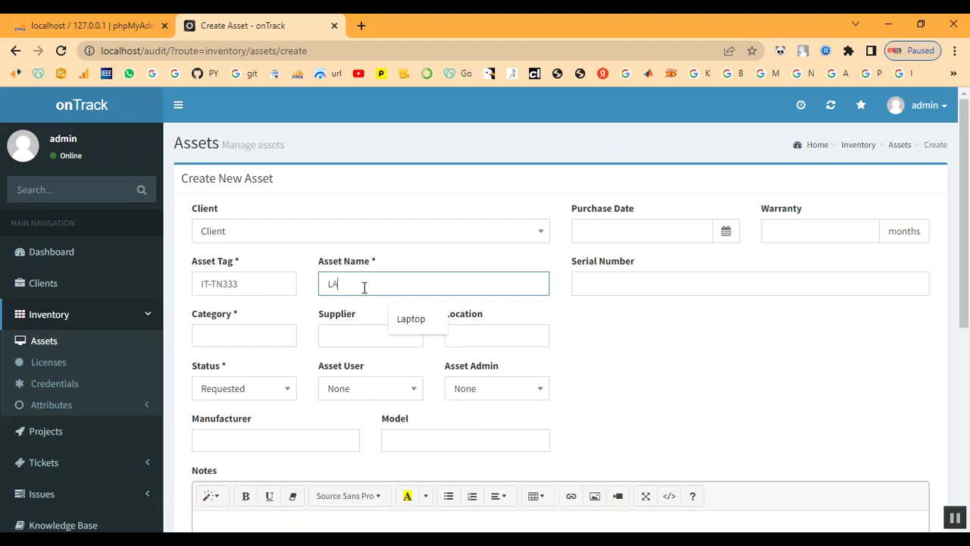
pyautogui.press('BackSpace')
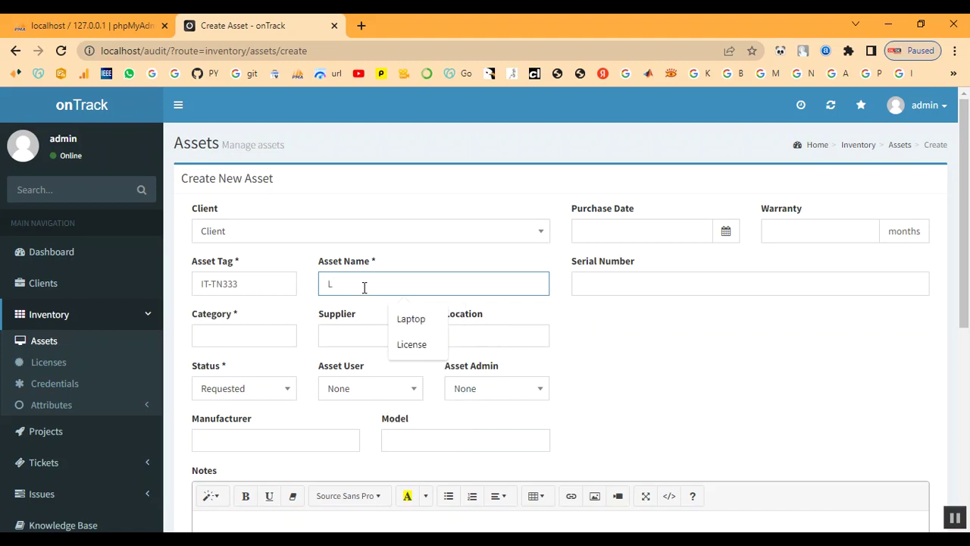
pyautogui.write('aptop')
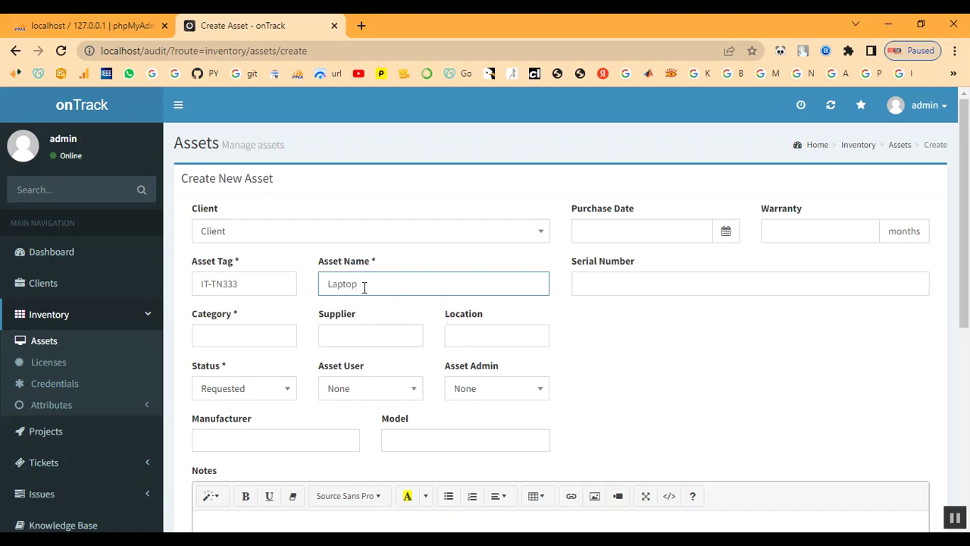
pyautogui.press('Tab')
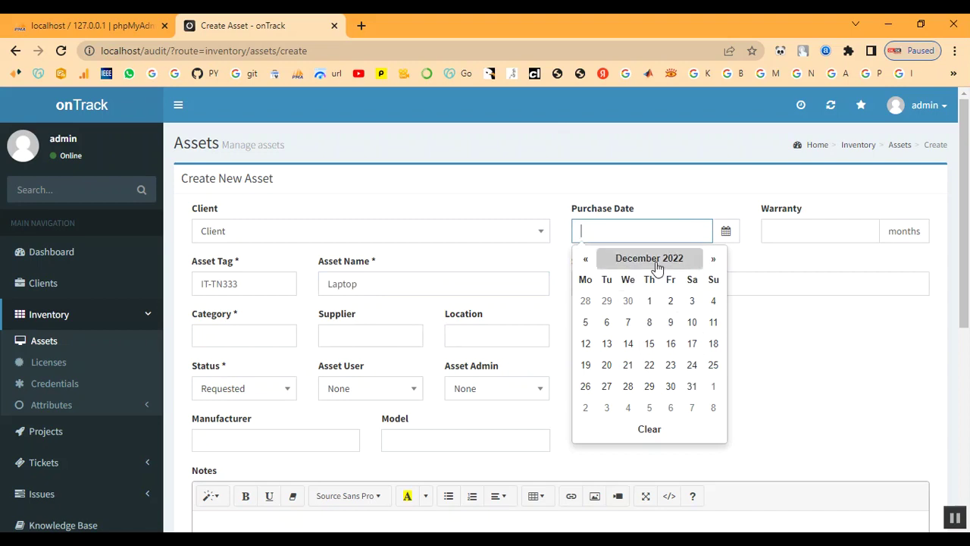
# Set purchase date 2022-12-01, a 9-month warranty and serial number S1234
pyautogui.click(649, 306)
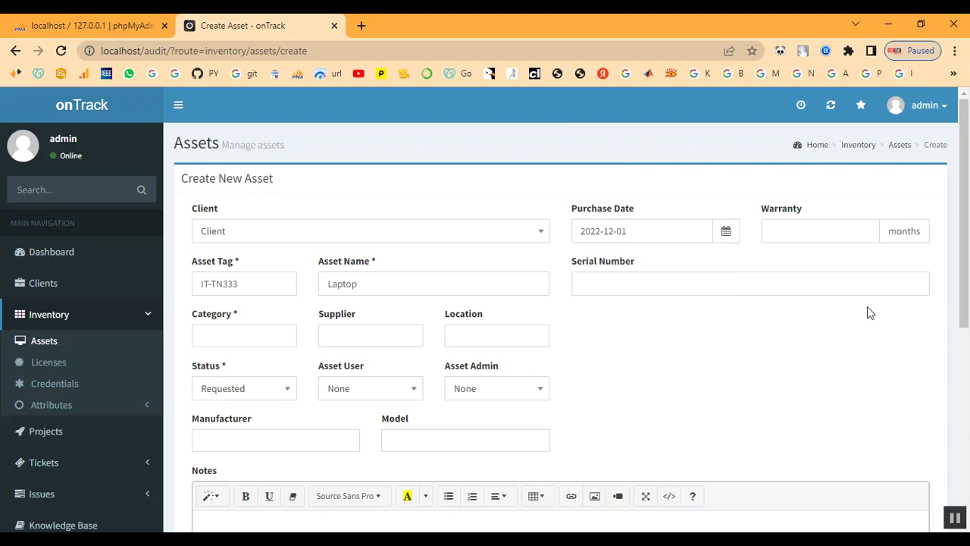
pyautogui.click(826, 232)
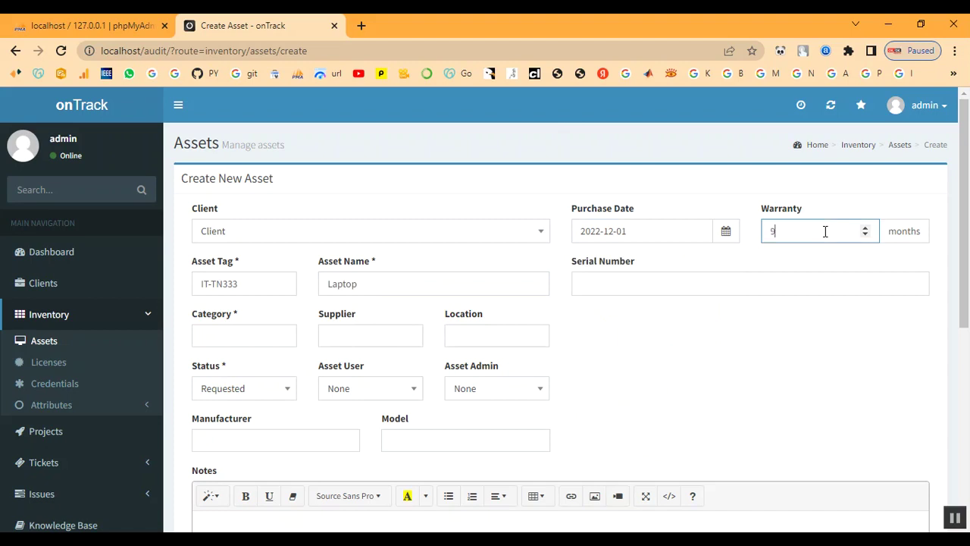
pyautogui.click(637, 284)
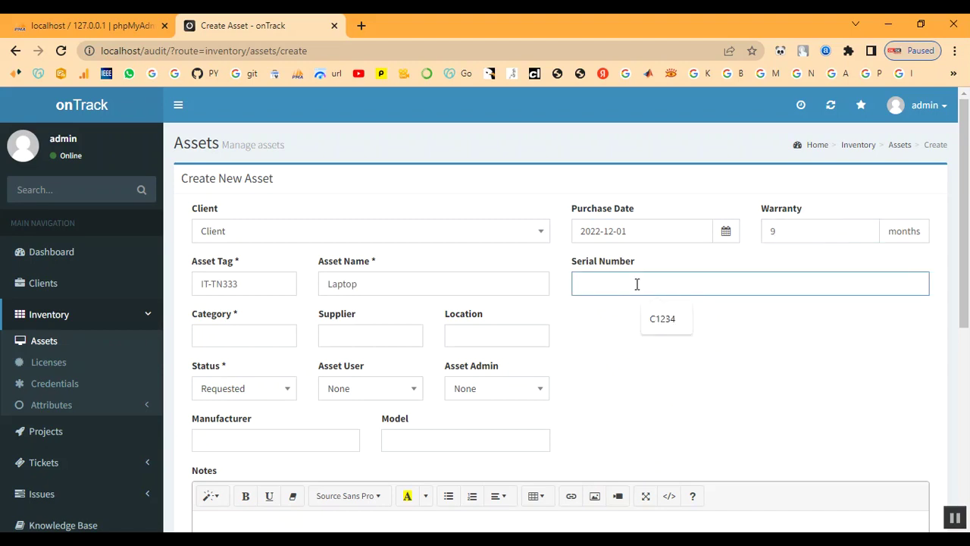
pyautogui.click(653, 321)
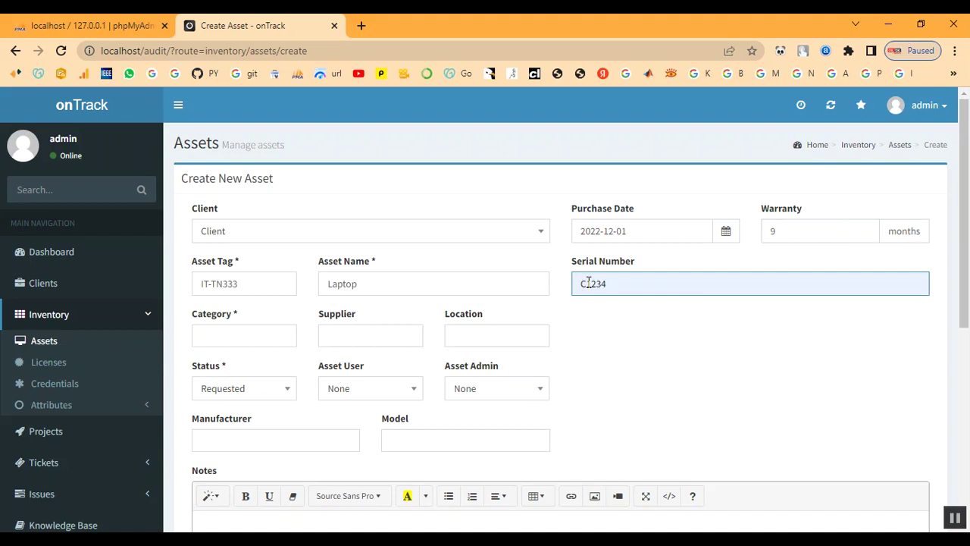
pyautogui.press('BackSpace')
pyautogui.write('S')
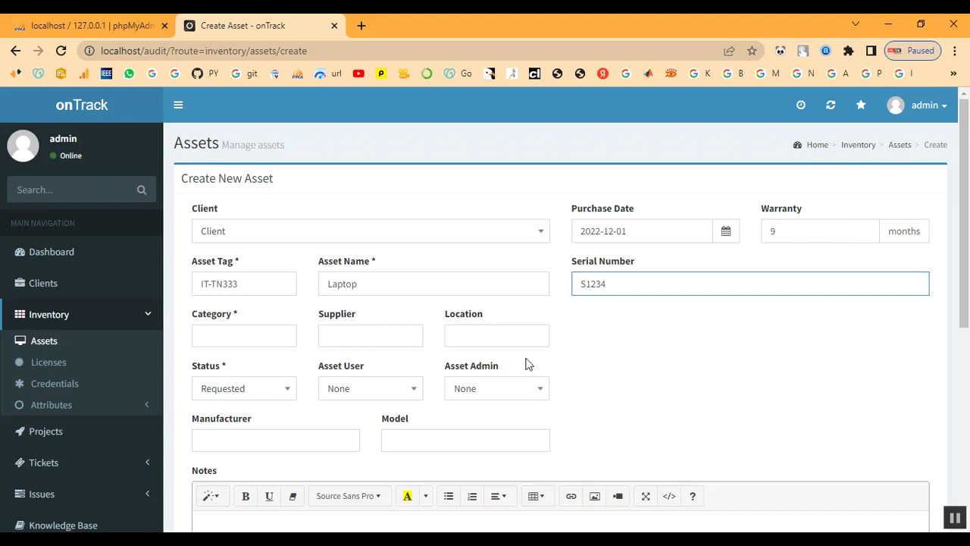
# Set the asset category to Laptop, supplier Shop and location Client / Chennai
pyautogui.click(228, 340)
pyautogui.click(229, 341)
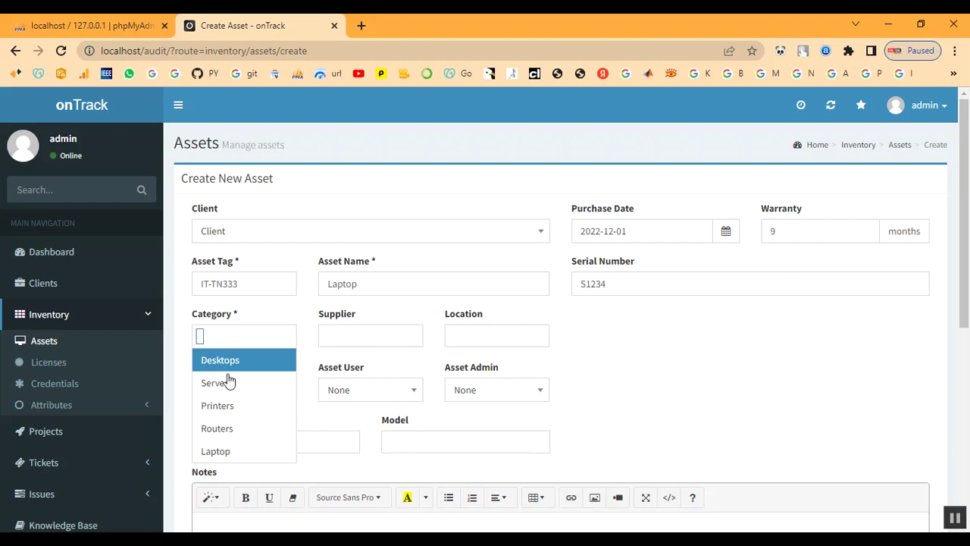
pyautogui.click(223, 452)
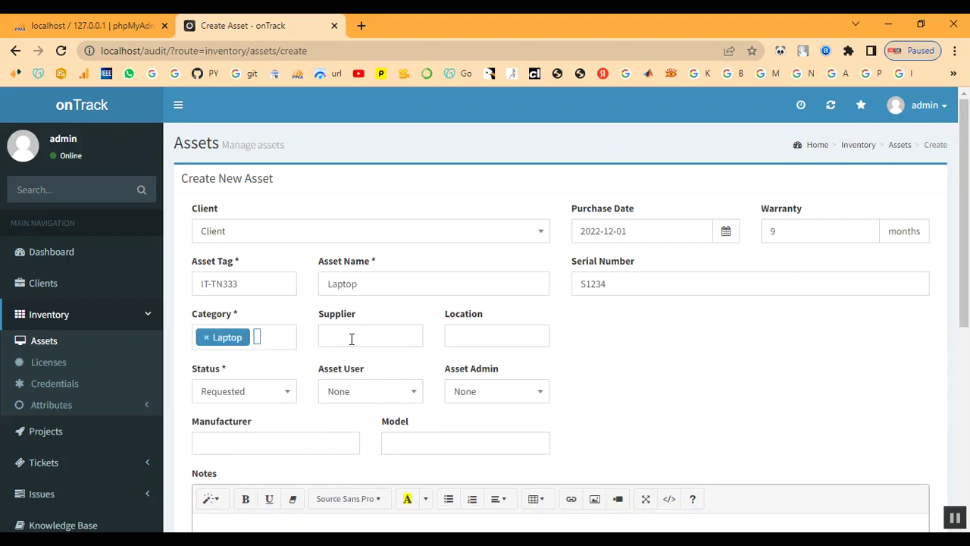
pyautogui.click(352, 338)
pyautogui.click(339, 428)
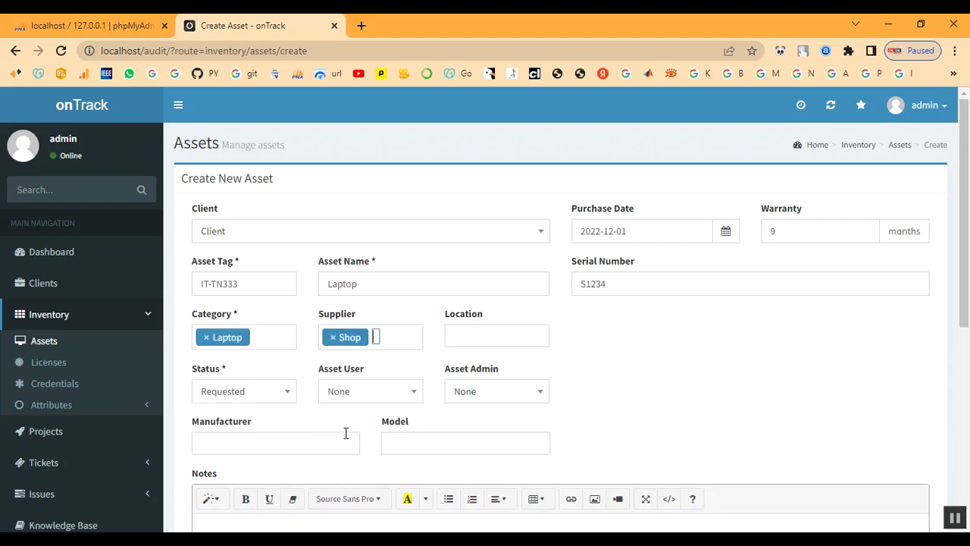
pyautogui.click(467, 337)
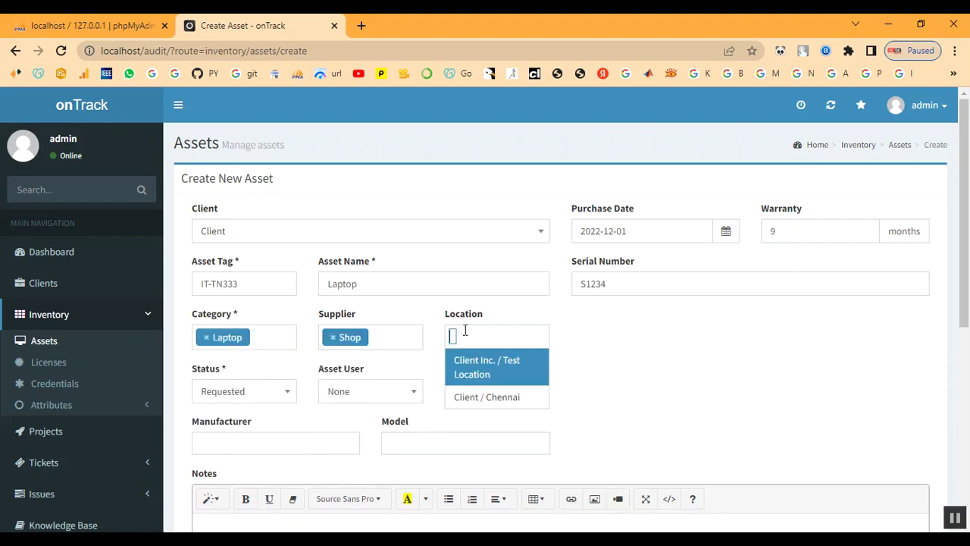
pyautogui.click(468, 398)
# Set the asset status to In Process and its administrator to admin
pyautogui.scroll(-1, 293, 394)
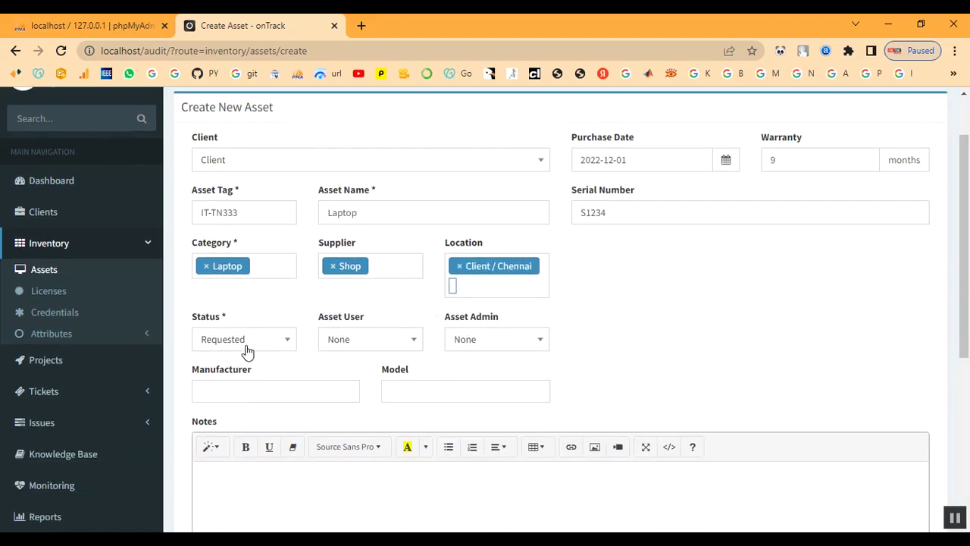
pyautogui.click(246, 345)
pyautogui.scroll(-1, 238, 453)
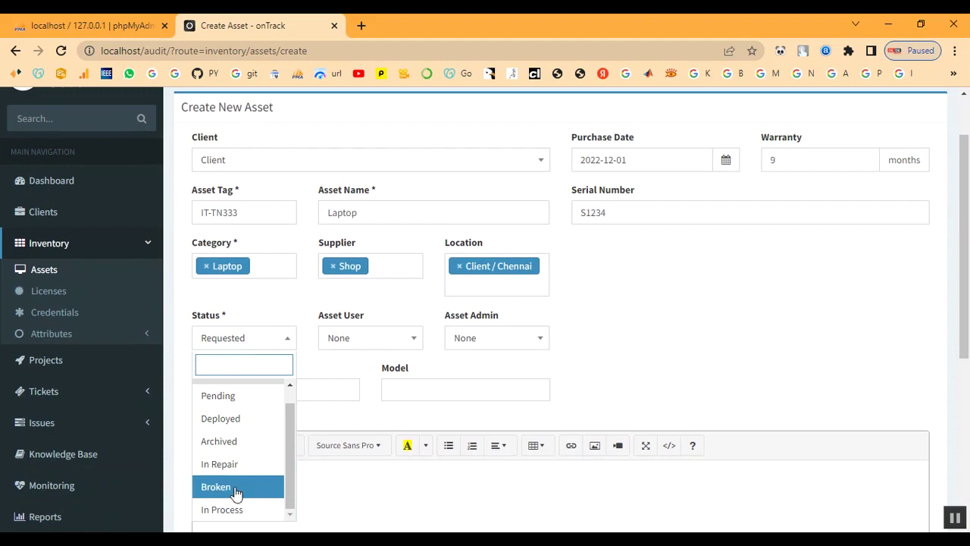
pyautogui.scroll(1, 223, 441)
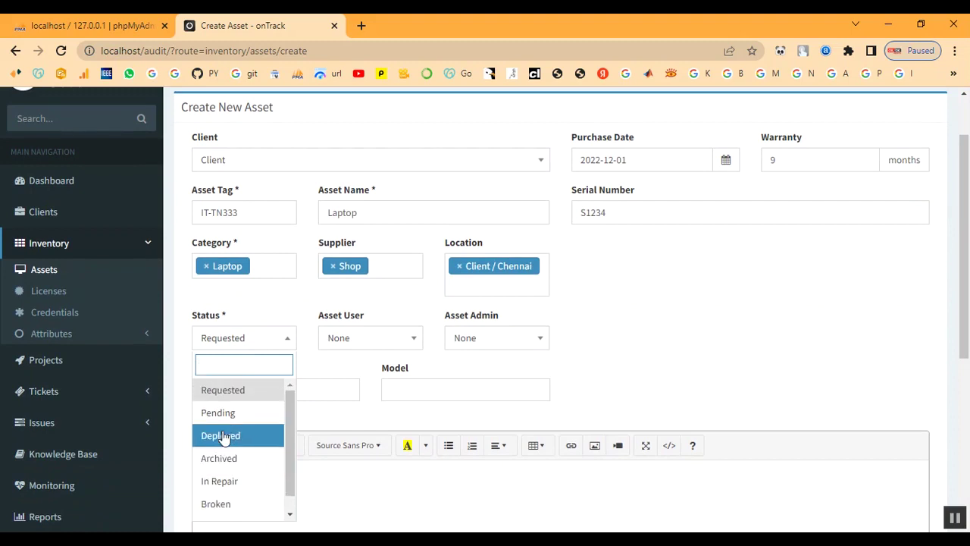
pyautogui.scroll(-1, 224, 440)
pyautogui.click(225, 509)
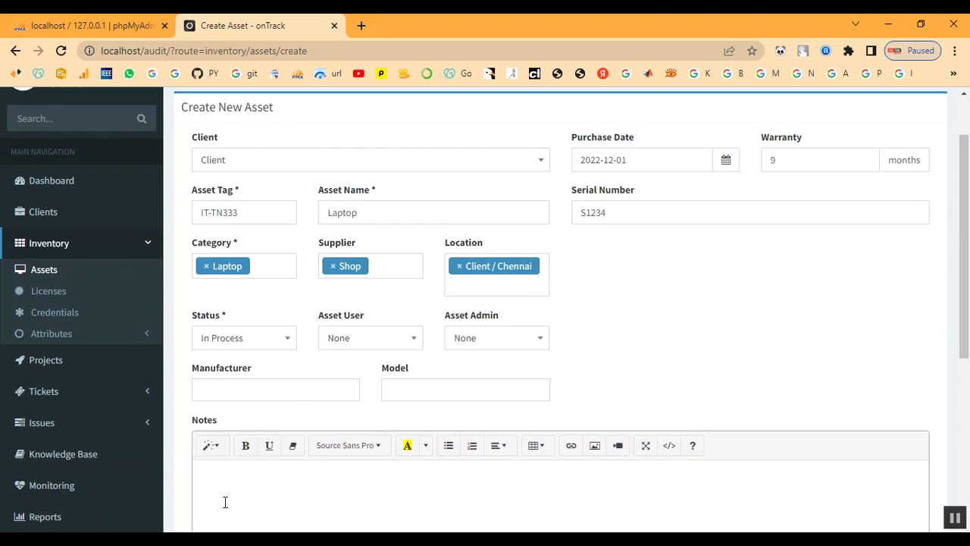
pyautogui.click(362, 342)
pyautogui.click(472, 341)
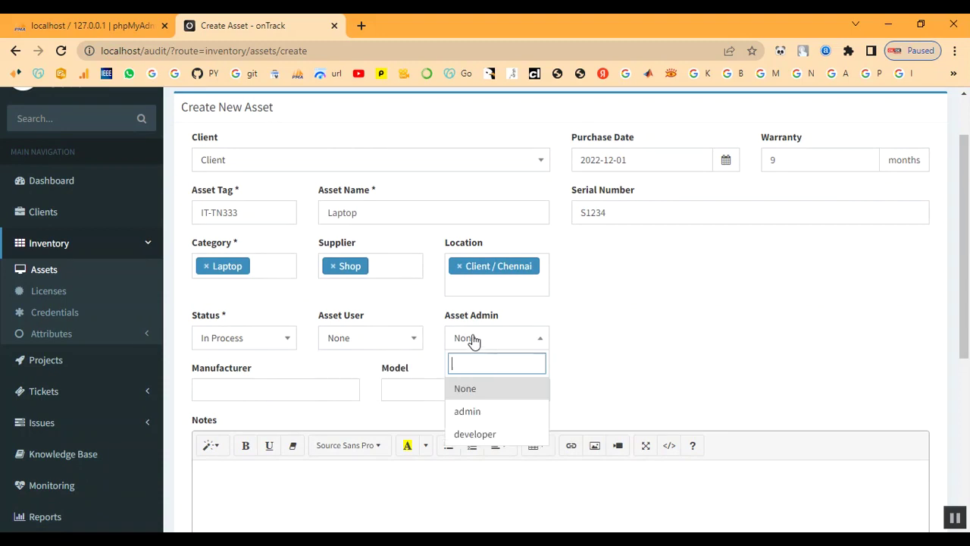
pyautogui.click(473, 409)
# Choose manufacturer Dell and model Power Edge, then create the asset
pyautogui.scroll(-1, 388, 352)
pyautogui.click(230, 317)
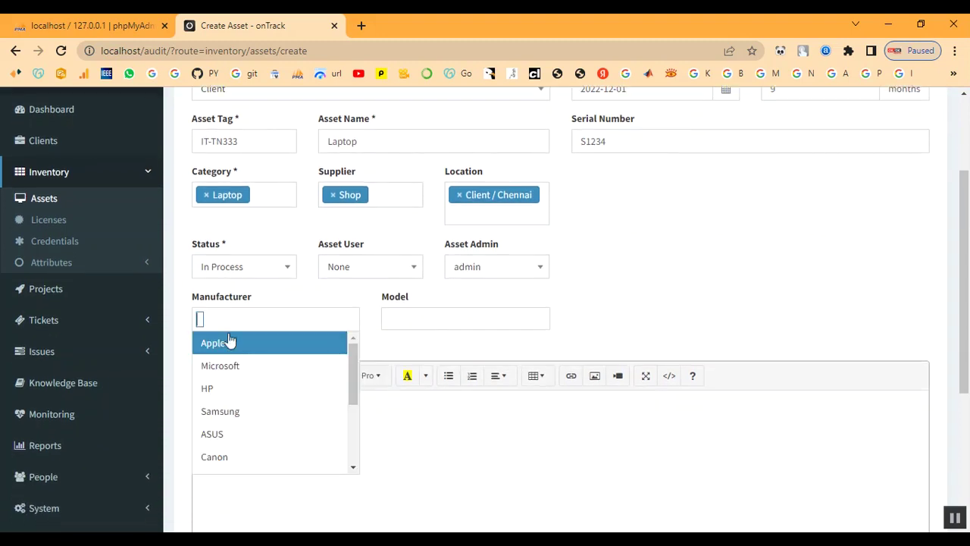
pyautogui.scroll(-4, 229, 356)
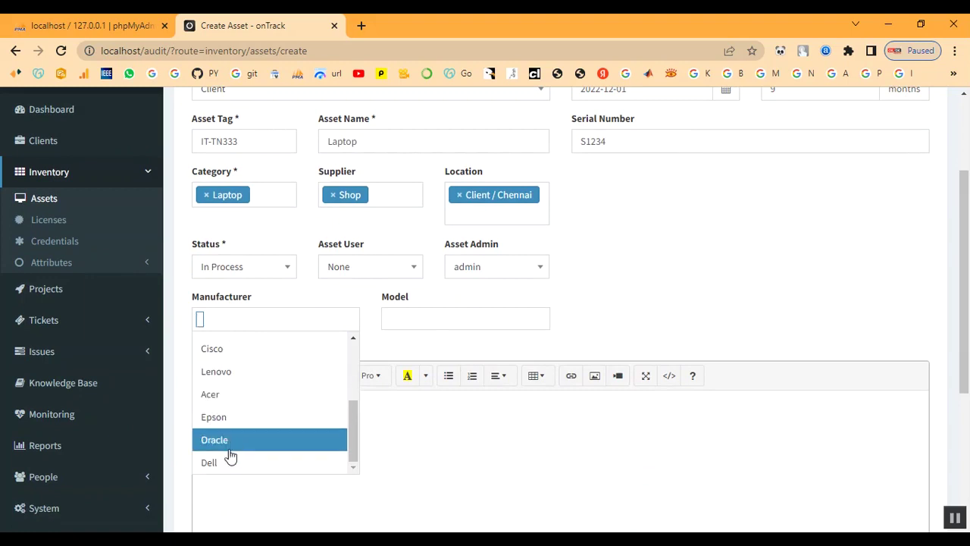
pyautogui.click(230, 459)
pyautogui.click(429, 322)
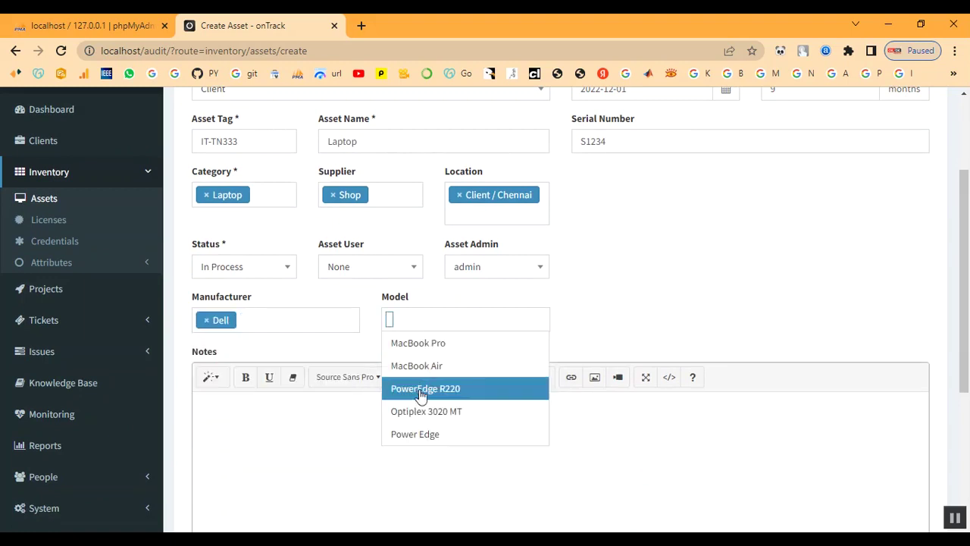
pyautogui.click(405, 433)
pyautogui.scroll(-2, 394, 425)
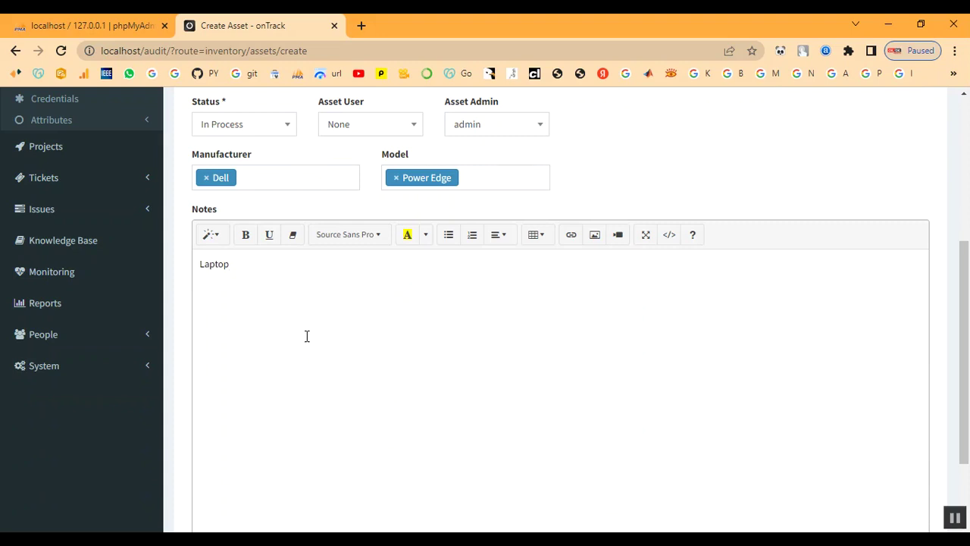
pyautogui.scroll(-2, 500, 381)
pyautogui.click(217, 458)
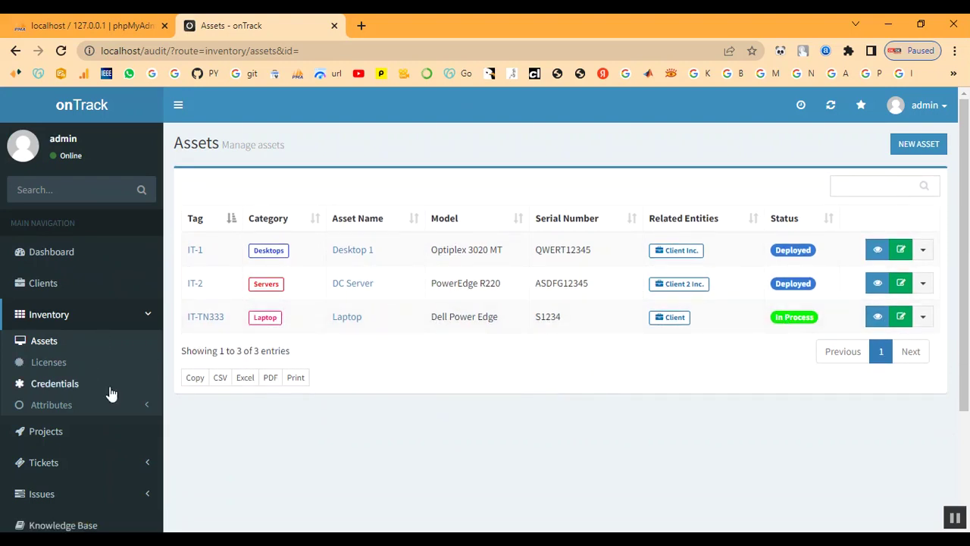
# Browse the Projects and Clients lists and view the Client summary
pyautogui.click(49, 321)
pyautogui.click(47, 346)
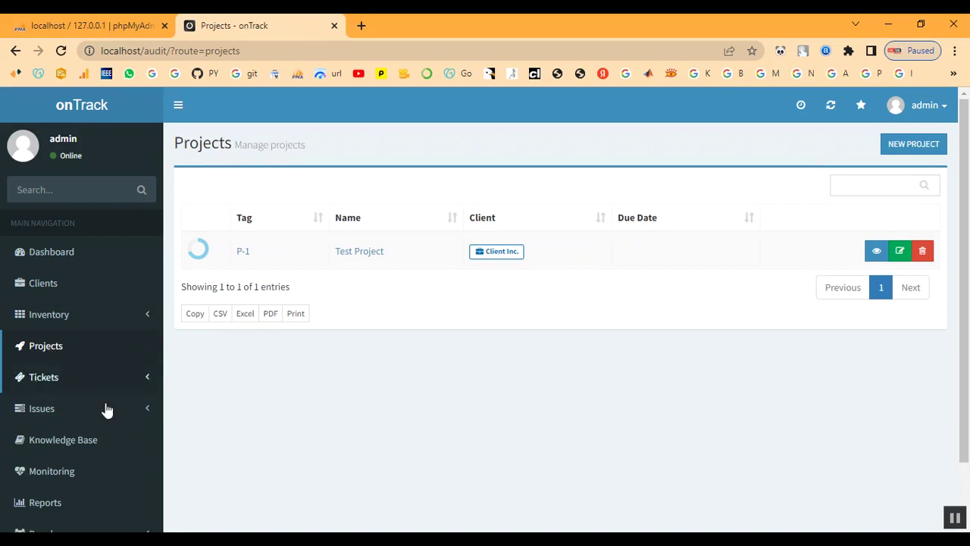
pyautogui.click(43, 283)
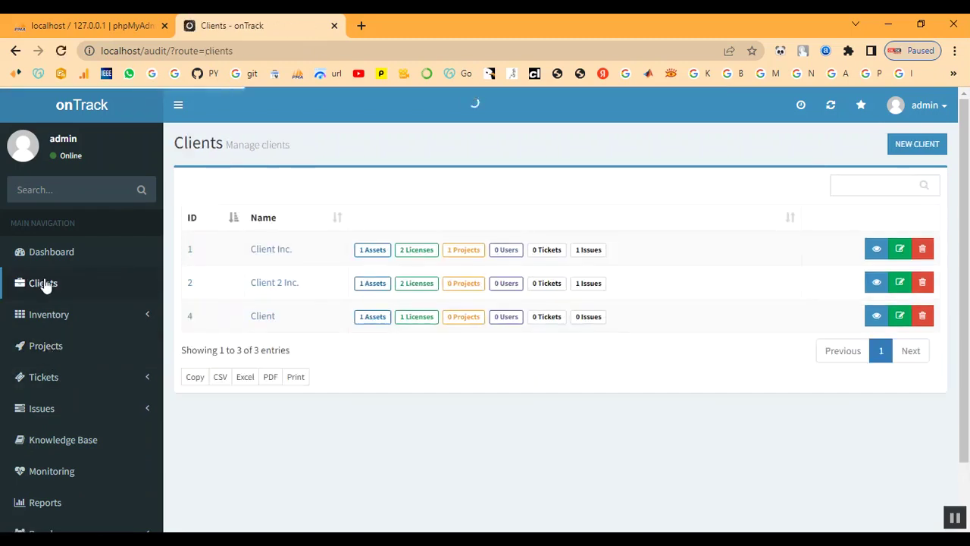
pyautogui.click(265, 317)
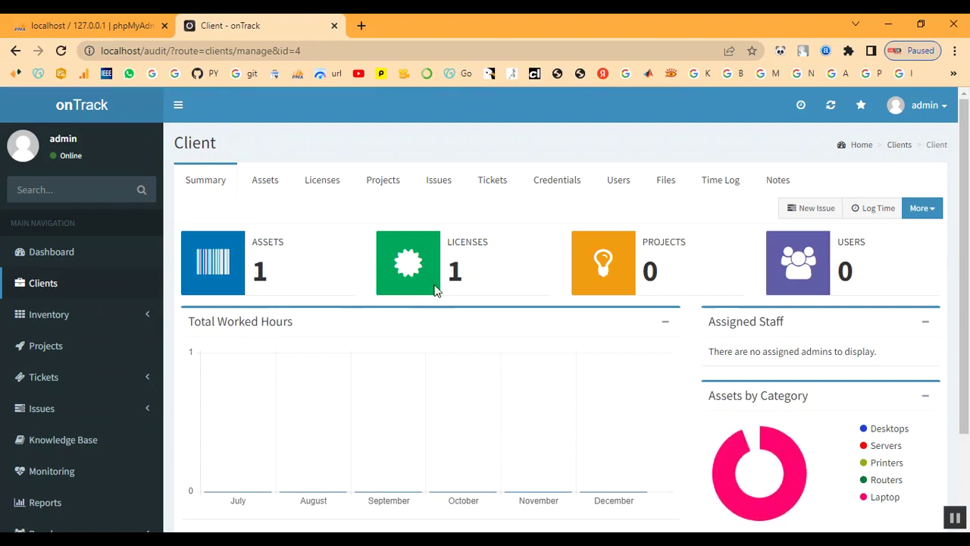
pyautogui.moveTo(732, 441)
pyautogui.scroll(-1, 723, 411)
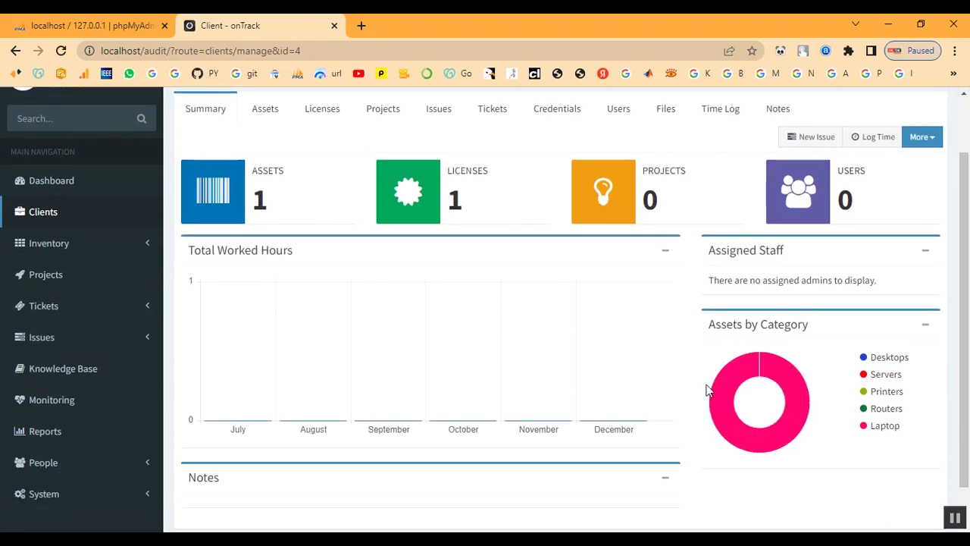
pyautogui.scroll(1, 598, 356)
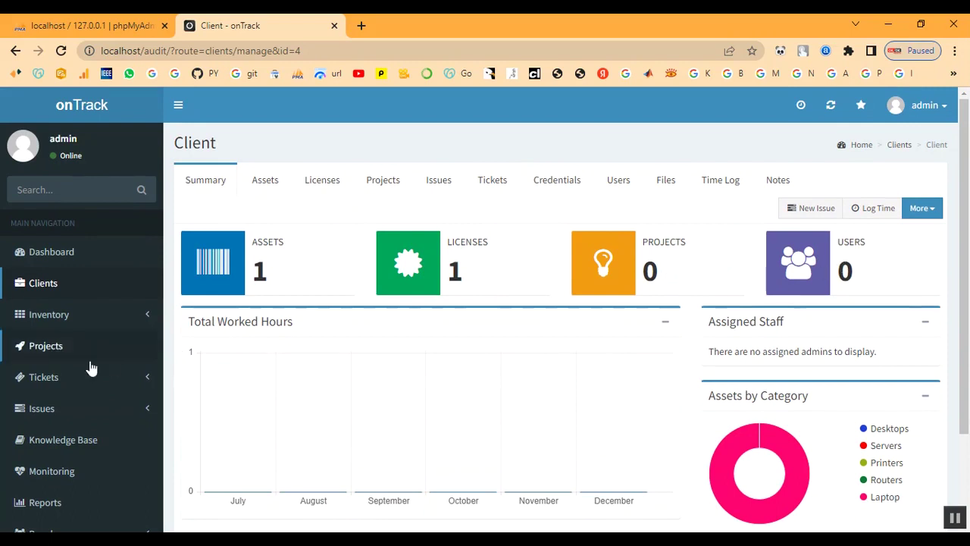
pyautogui.scroll(-1, 60, 370)
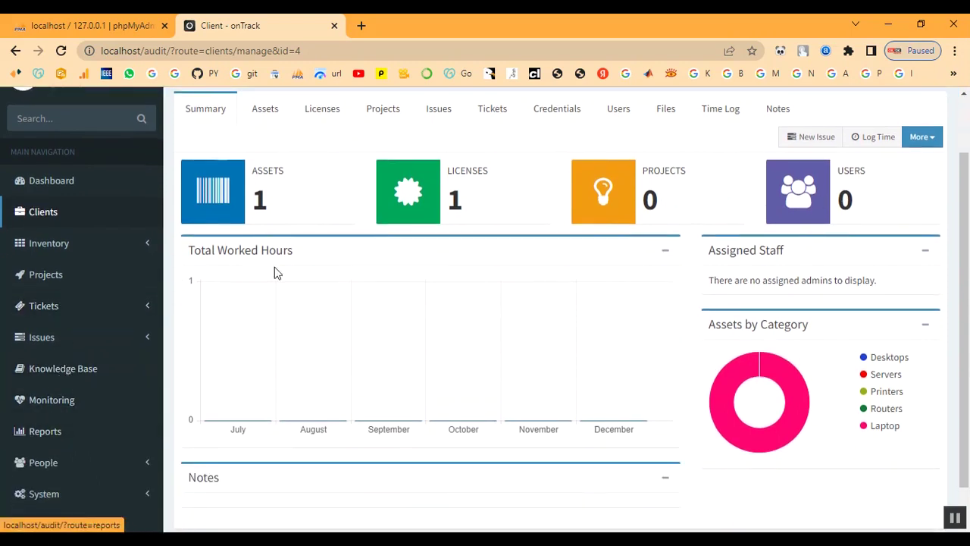
# Return to the Projects list and start a new project, tagged P-2
pyautogui.doubleClick(262, 198)
pyautogui.click(290, 203)
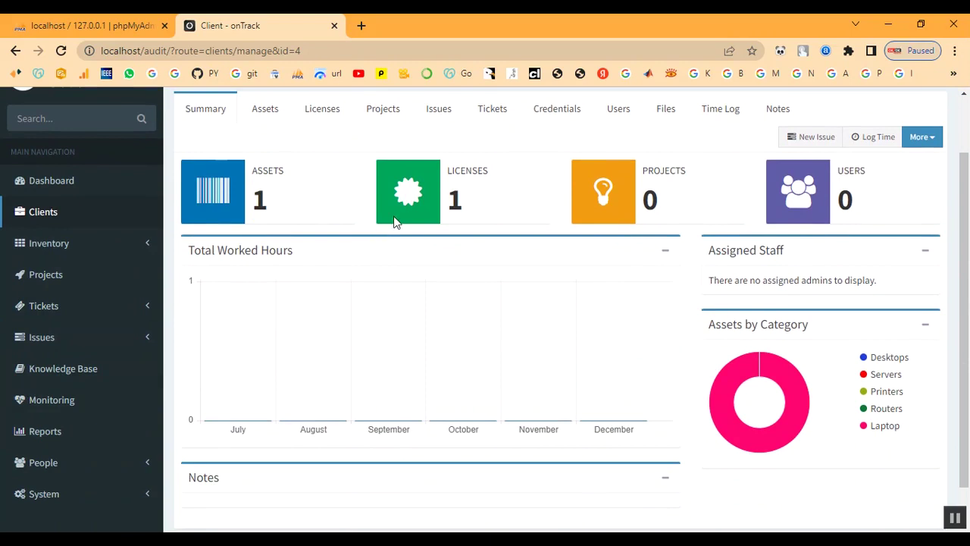
pyautogui.doubleClick(455, 198)
pyautogui.click(646, 203)
pyautogui.click(46, 282)
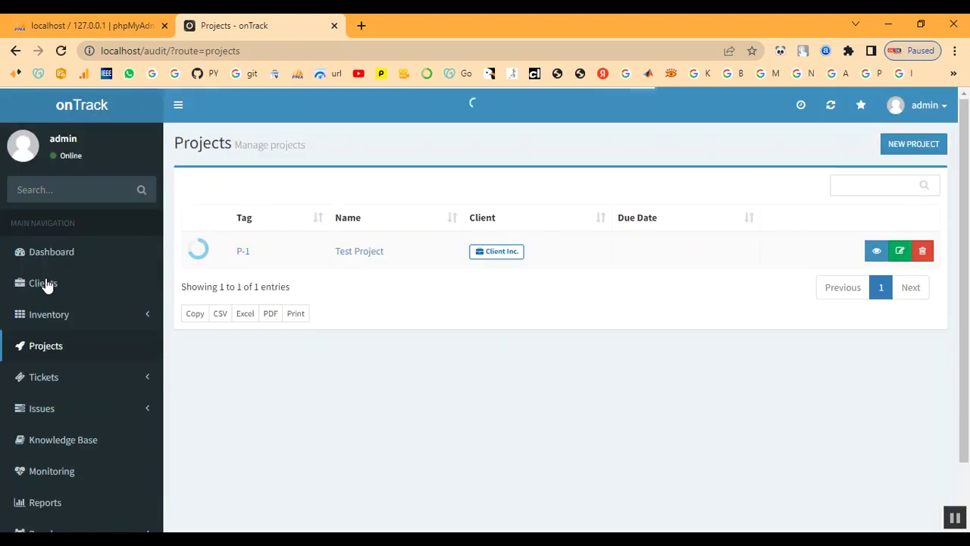
pyautogui.click(908, 144)
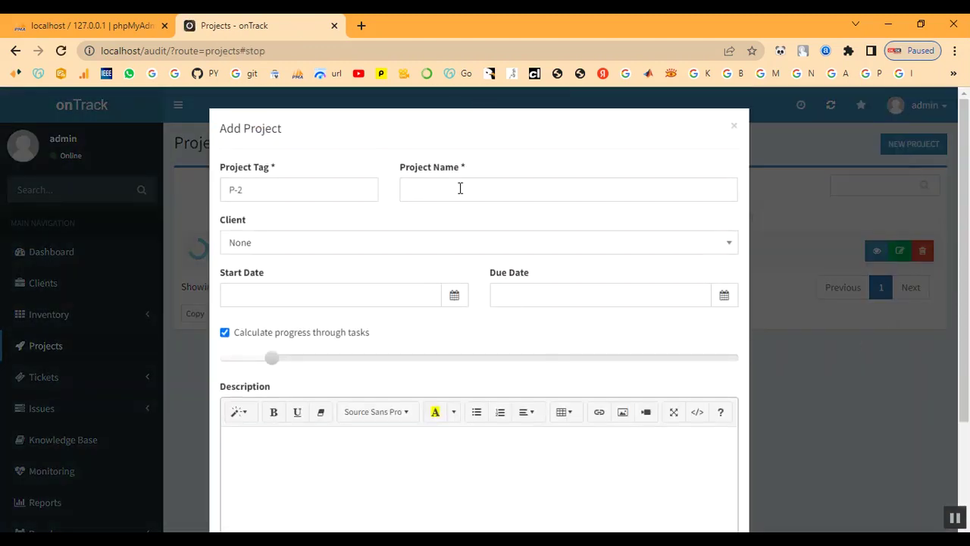
# Create project 'Project' for Client, running 2022-12-07 to 2022-12-08, with description Project
pyautogui.click(460, 189)
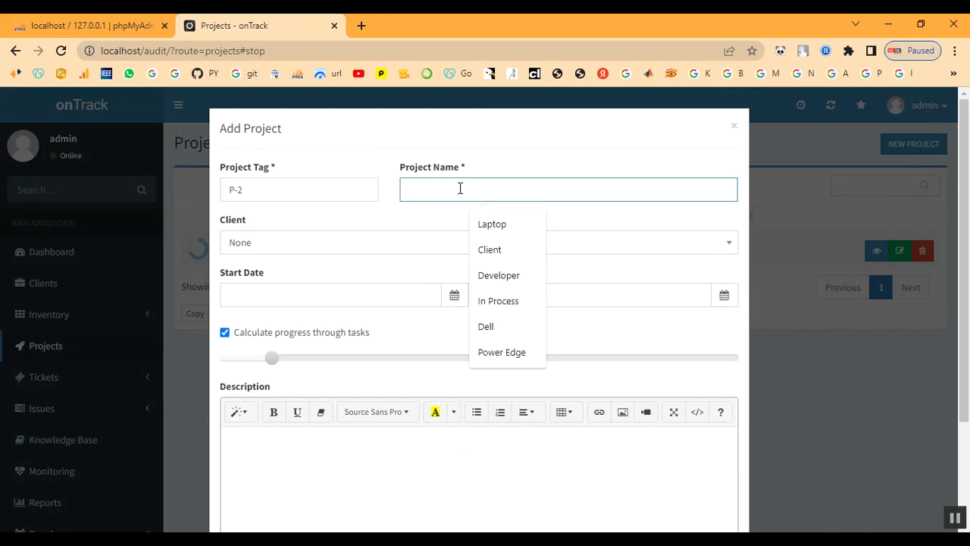
pyautogui.write('Project')
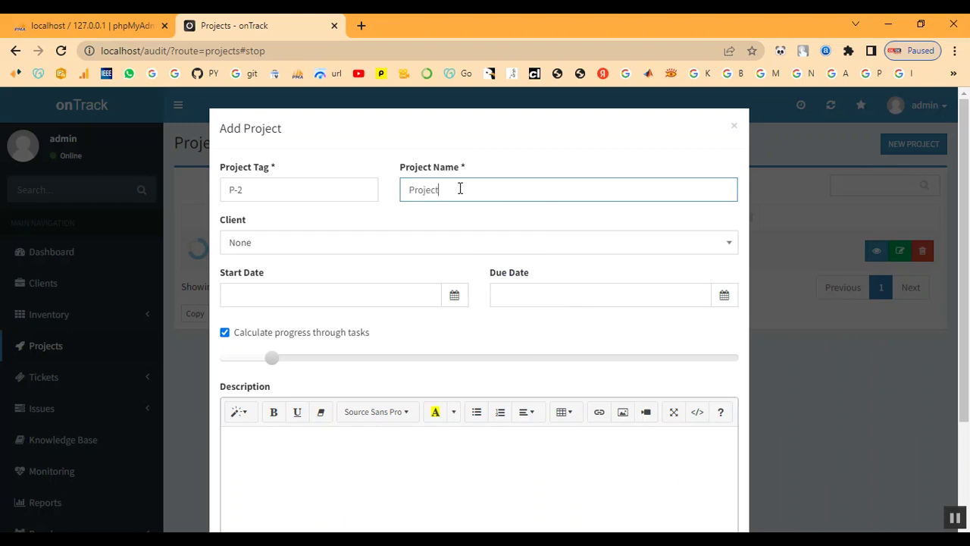
pyautogui.press('Tab')
pyautogui.press('Tab')
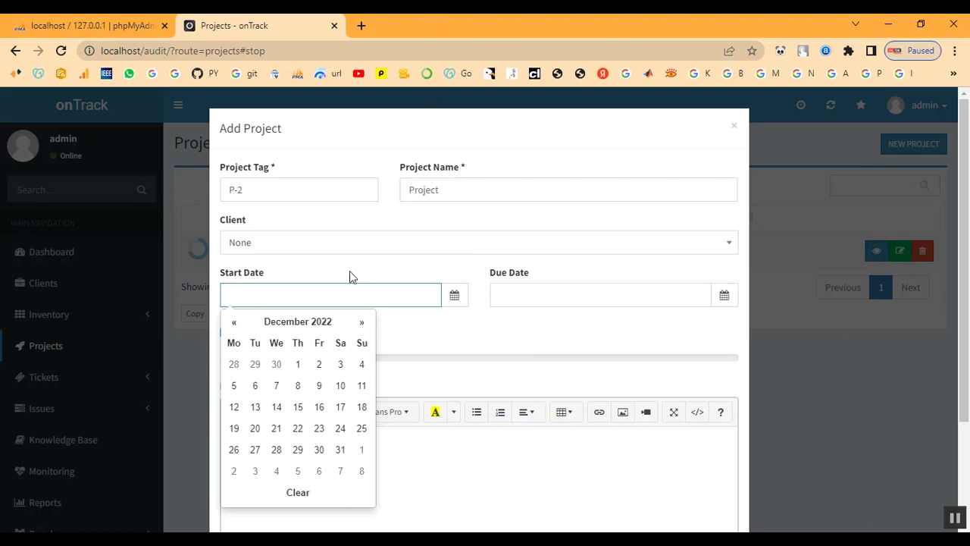
pyautogui.click(336, 244)
pyautogui.click(304, 362)
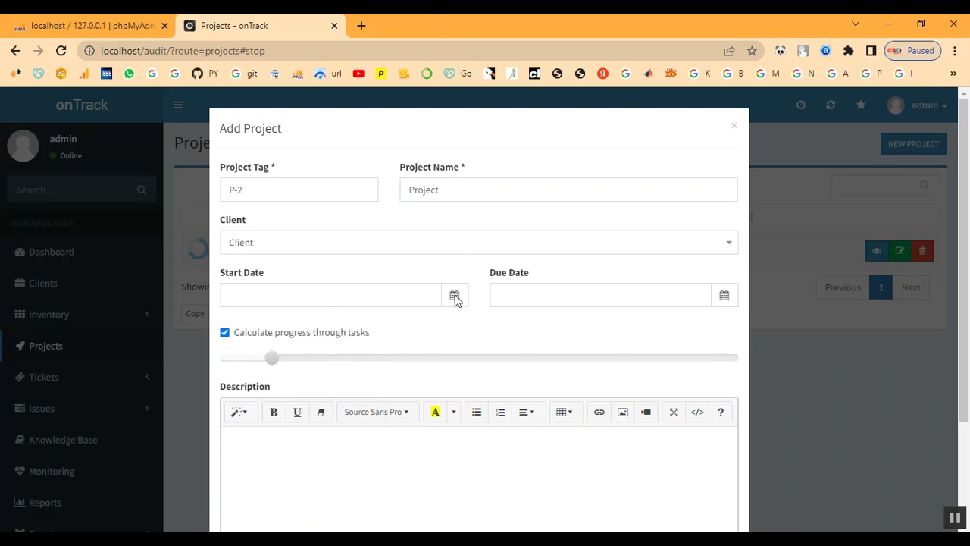
pyautogui.click(370, 295)
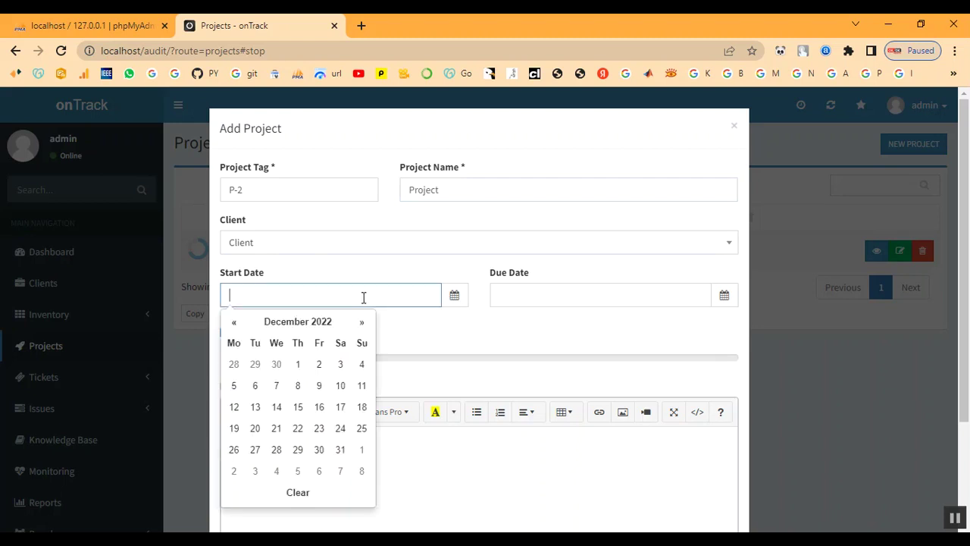
pyautogui.click(276, 386)
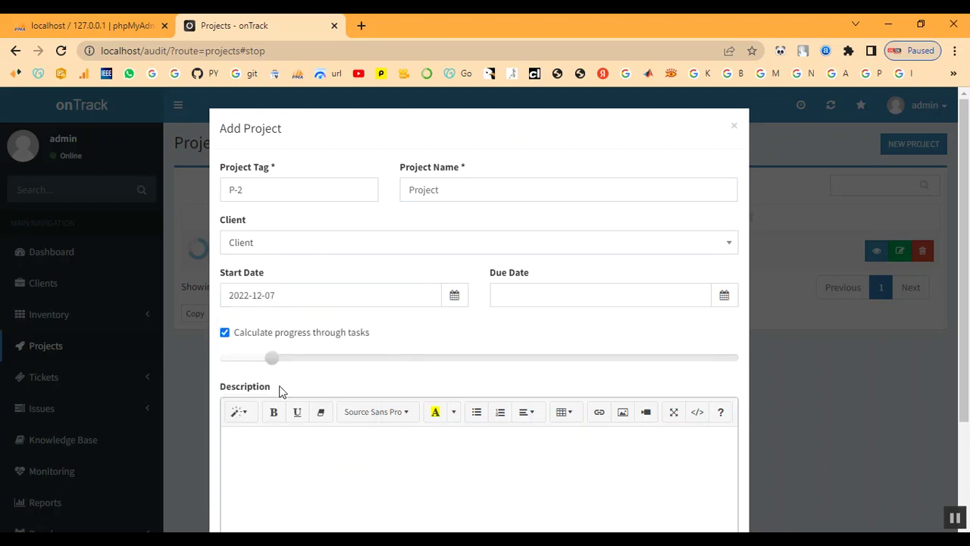
pyautogui.click(571, 302)
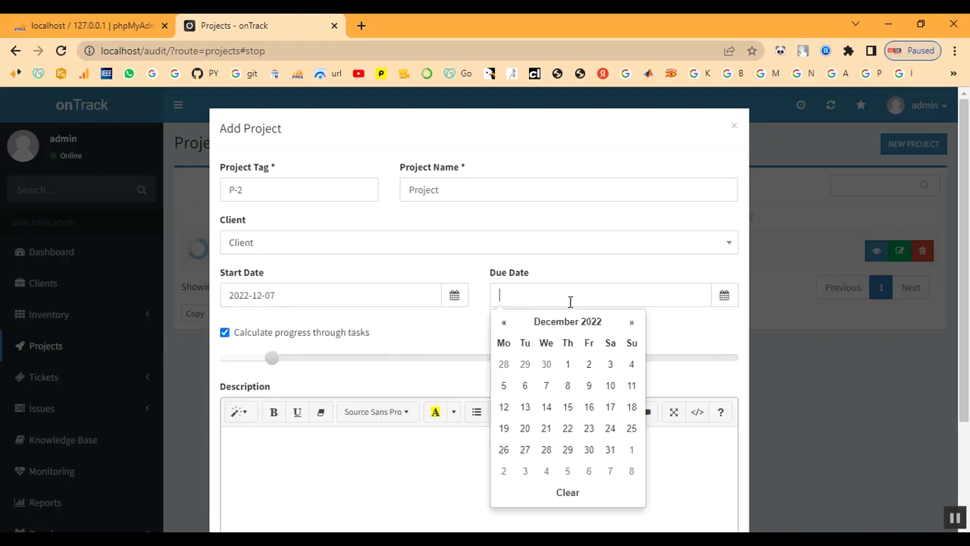
pyautogui.click(566, 388)
pyautogui.scroll(-2, 258, 401)
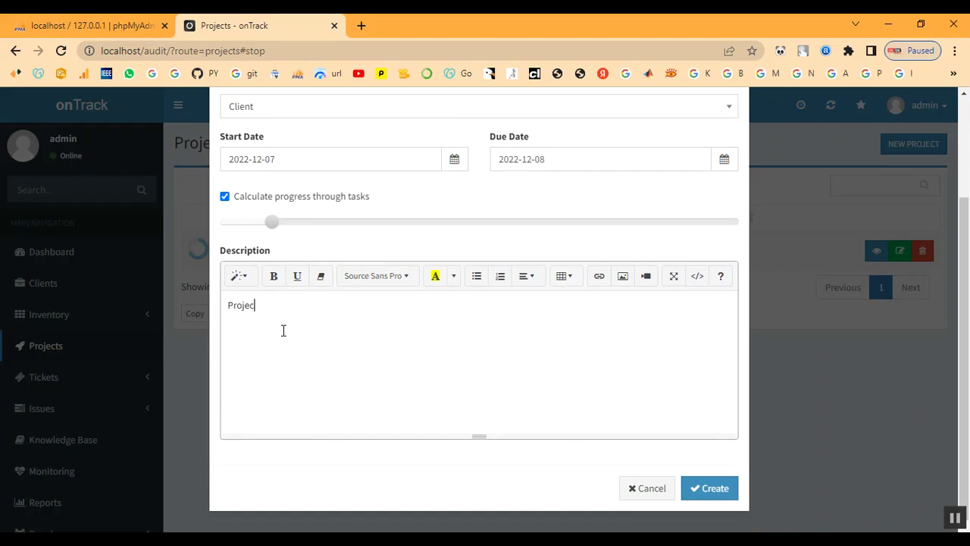
pyautogui.click(709, 490)
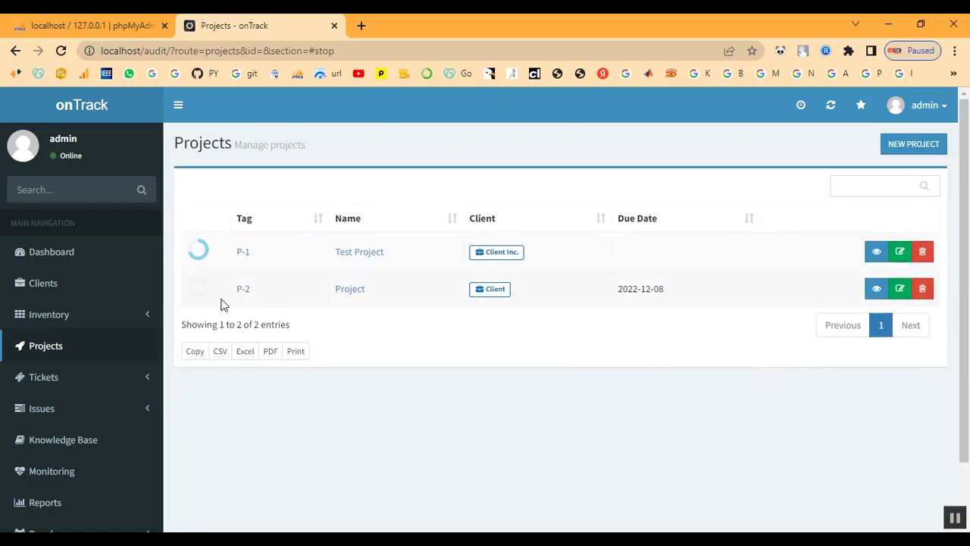
# Open the P-2 summary, then look through the Active Issues list
pyautogui.click(244, 293)
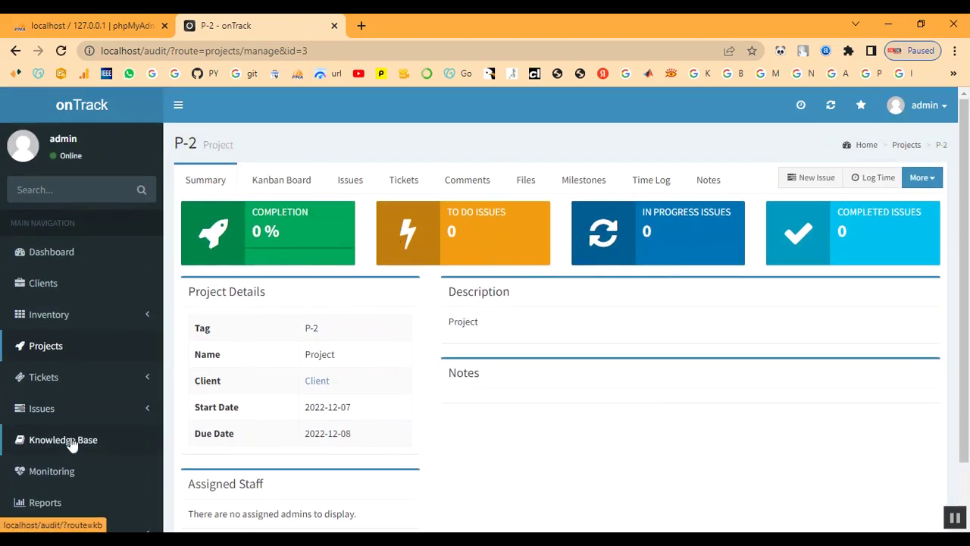
pyautogui.click(37, 415)
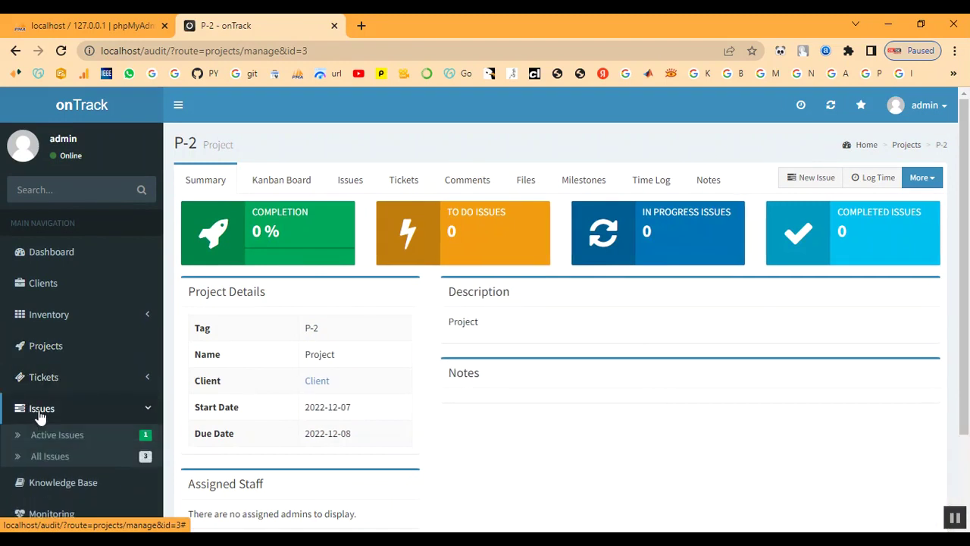
pyautogui.click(40, 437)
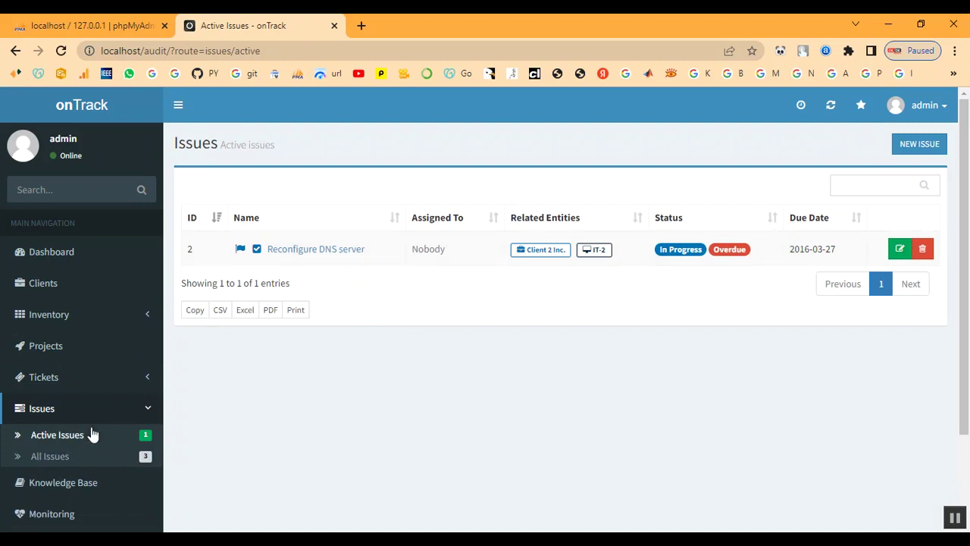
pyautogui.scroll(-1, 70, 443)
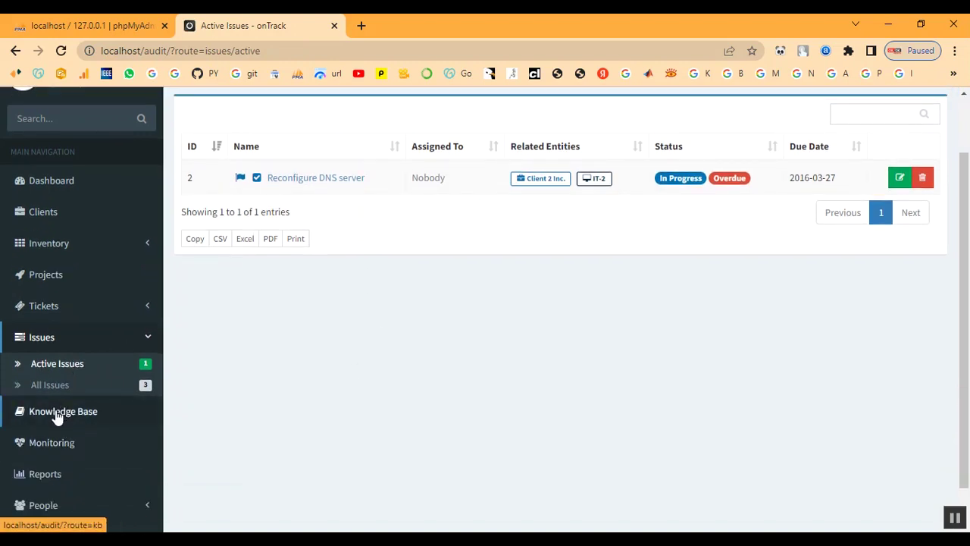
pyautogui.click(41, 310)
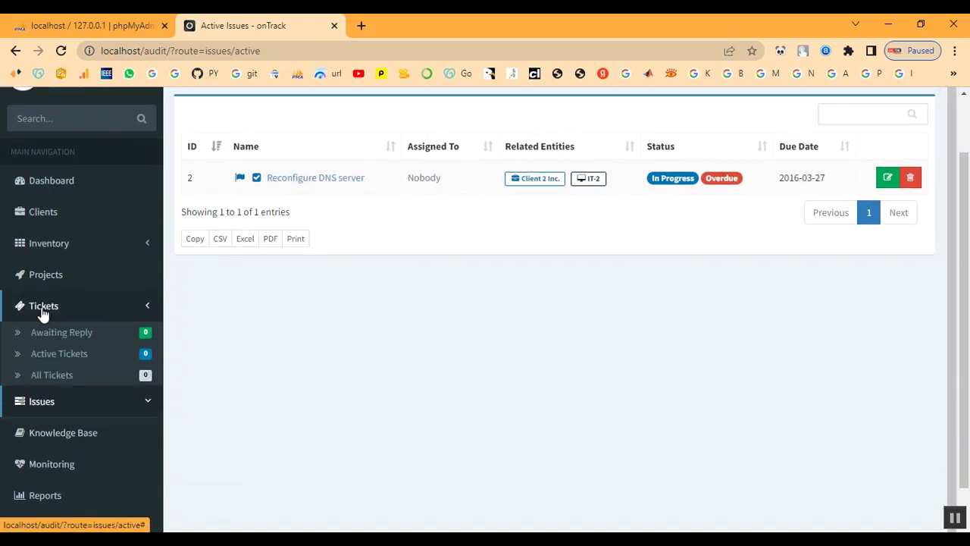
pyautogui.click(40, 278)
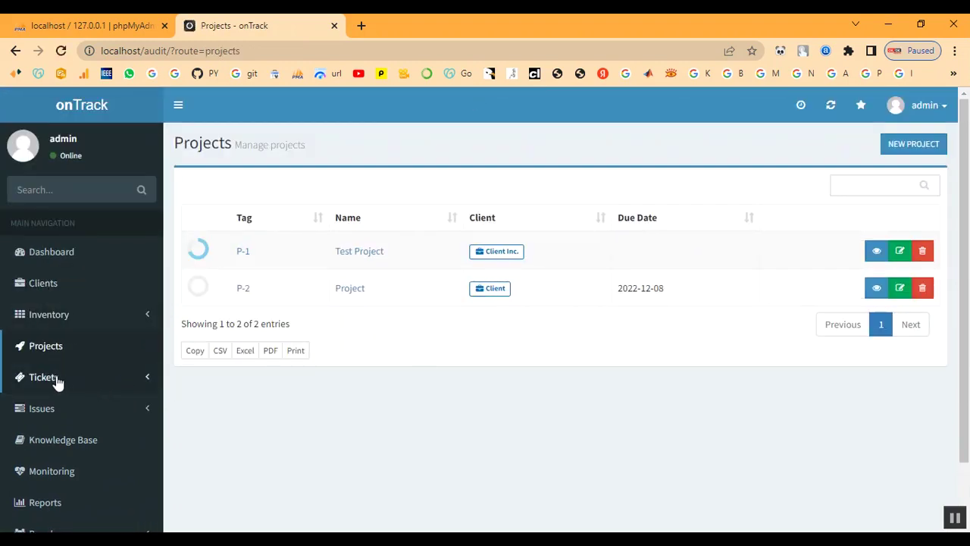
# Browse tickets, the knowledge base and monitoring, then reopen the P-2 summary
pyautogui.click(48, 381)
pyautogui.scroll(-1, 47, 379)
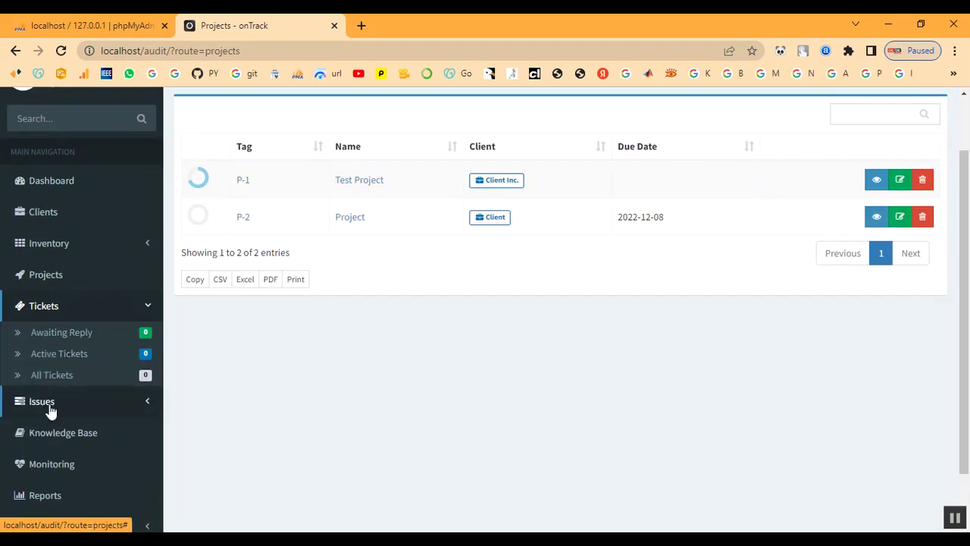
pyautogui.click(50, 403)
pyautogui.click(49, 411)
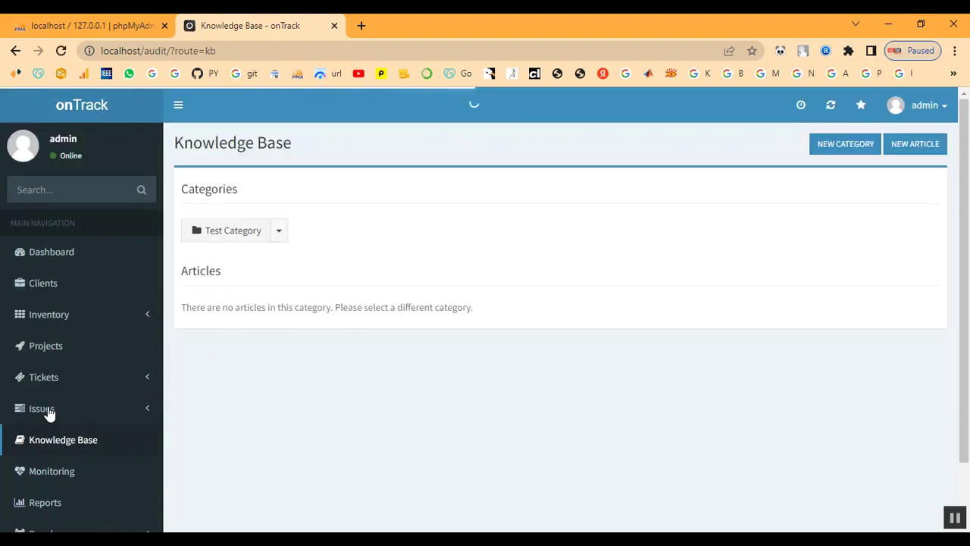
pyautogui.scroll(-1, 49, 411)
pyautogui.click(51, 408)
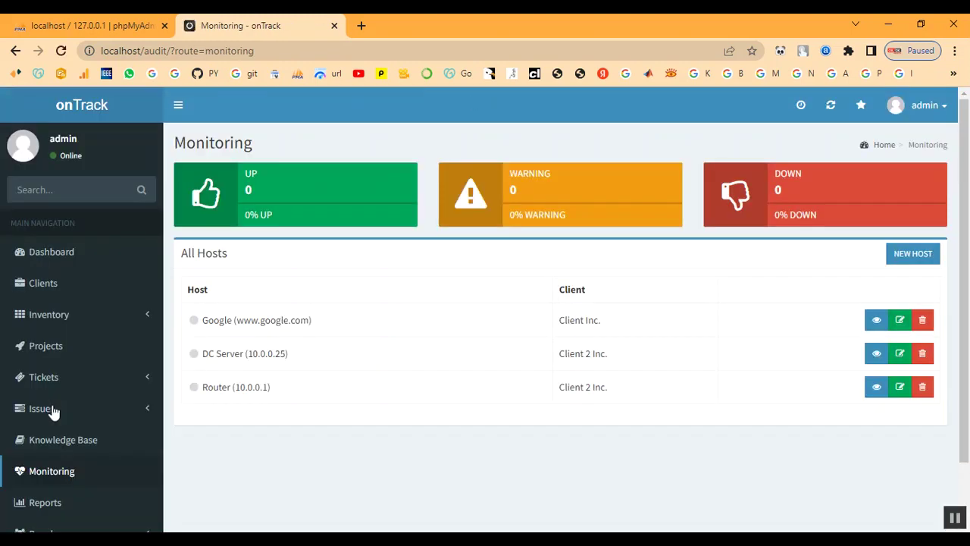
pyautogui.scroll(-1, 94, 469)
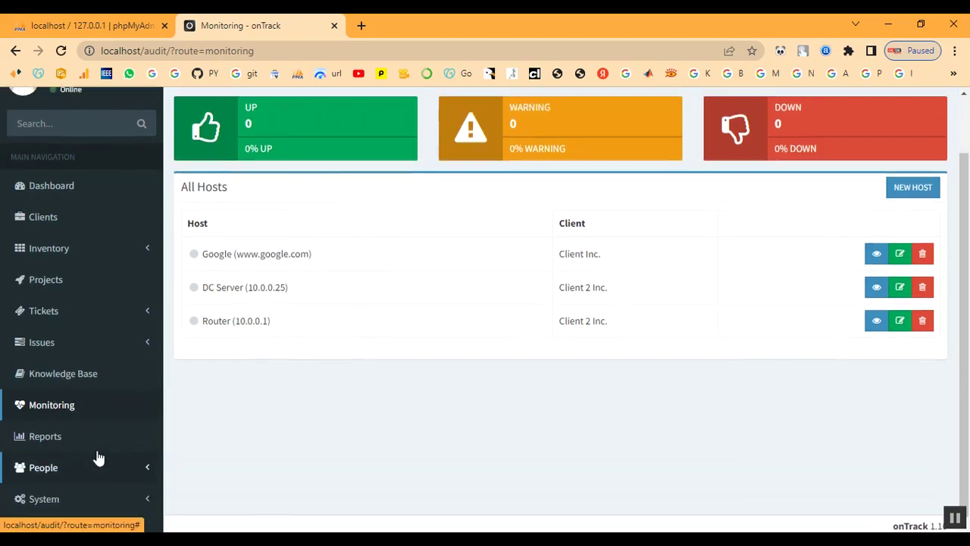
pyautogui.scroll(1, 98, 455)
pyautogui.click(45, 345)
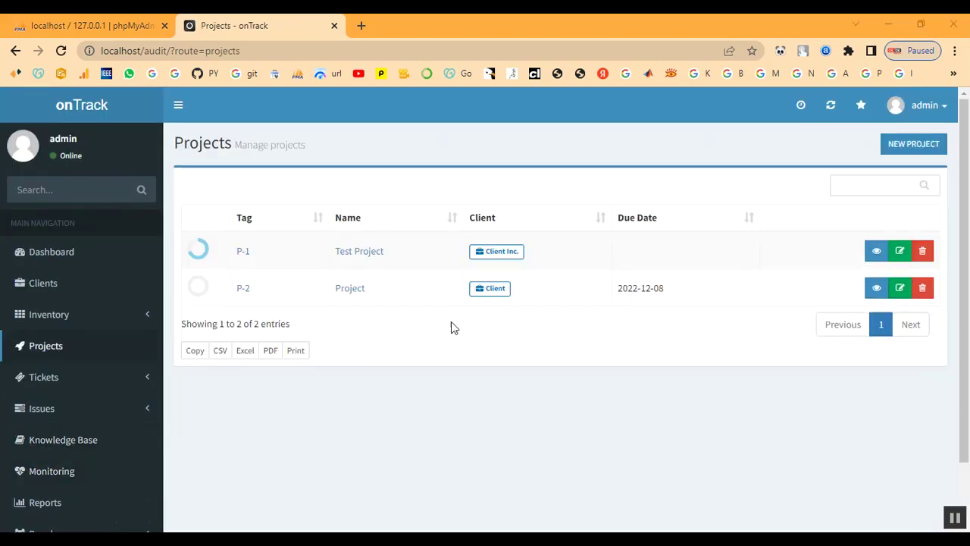
pyautogui.click(242, 290)
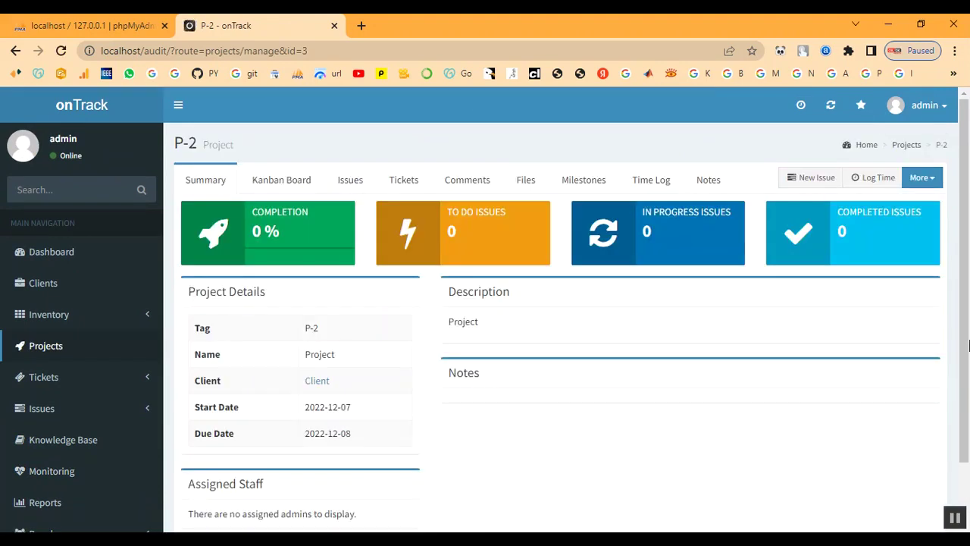
# Start a new P-2 issue named Configure Active Directory, assigned to admin
pyautogui.click(810, 179)
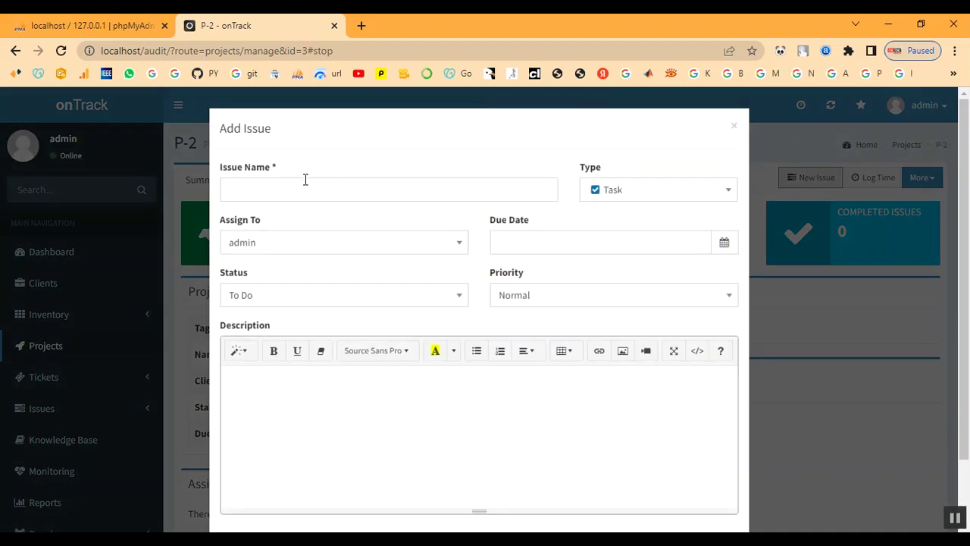
pyautogui.click(273, 190)
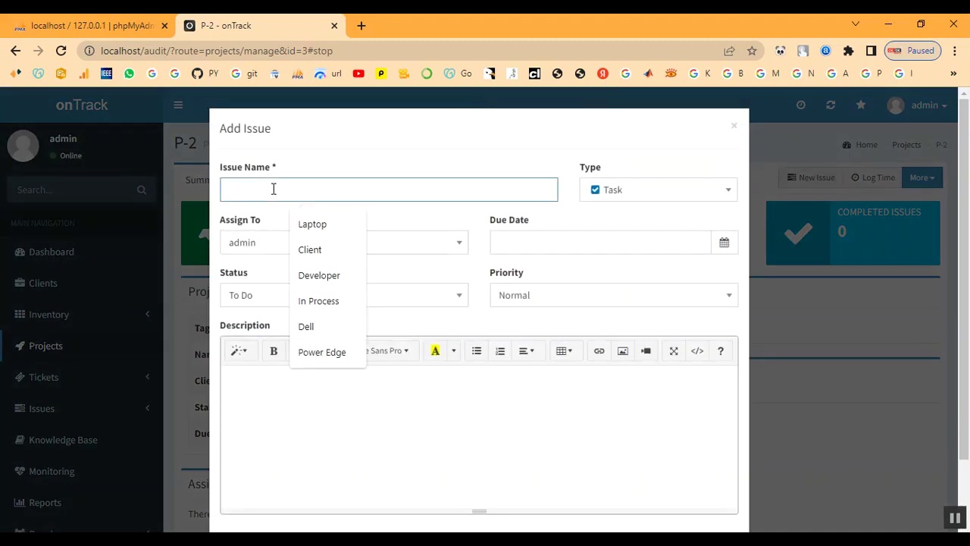
pyautogui.write('Configure Active Directory')
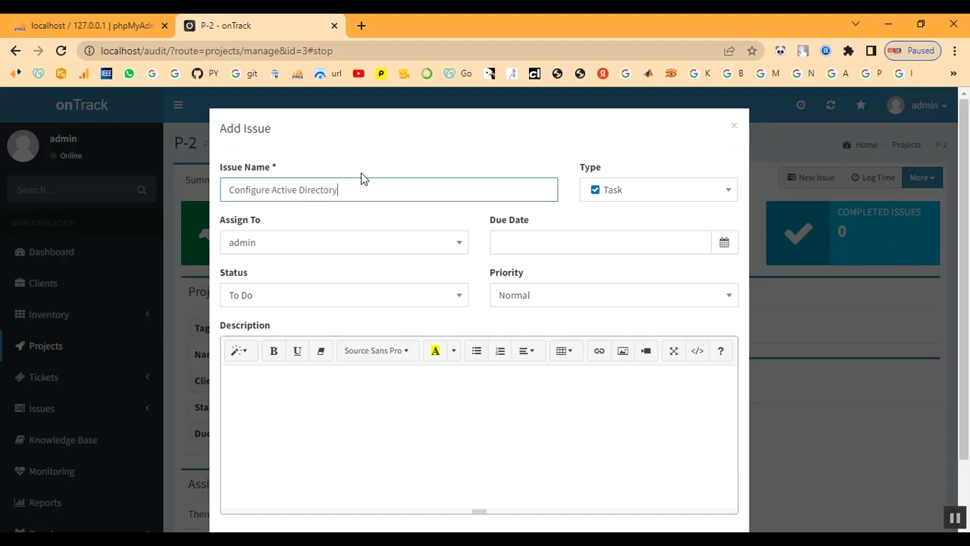
pyautogui.click(380, 251)
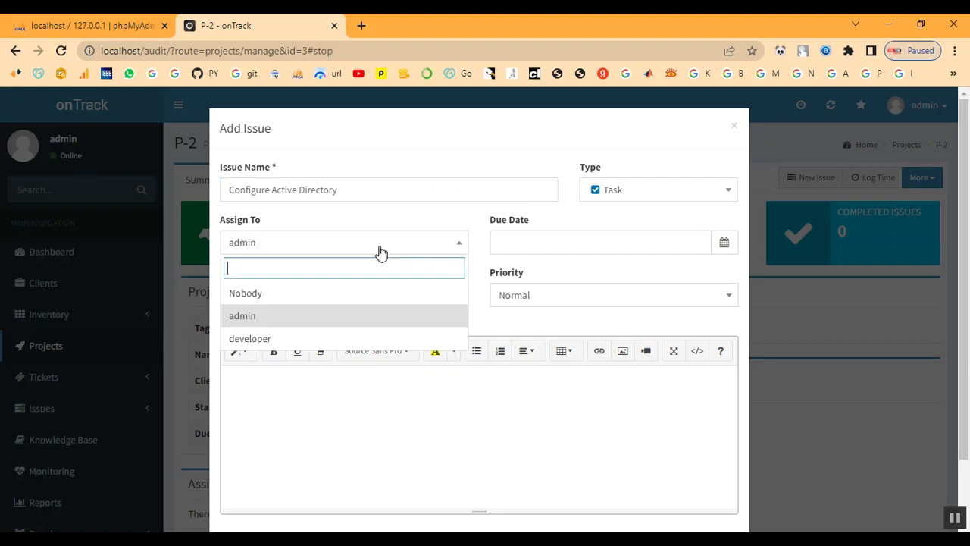
pyautogui.click(349, 320)
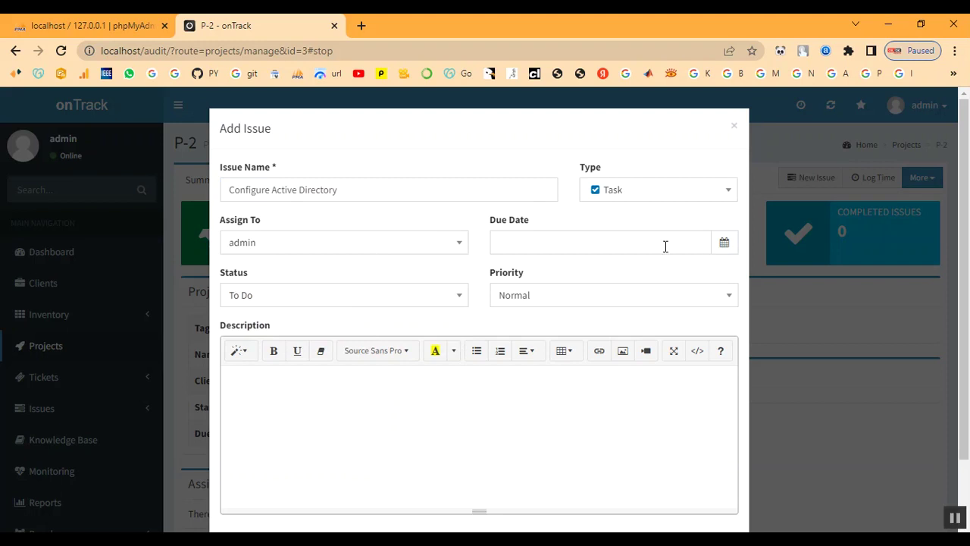
# Give the issue due date 2022-12-07, status In Progress and High priority, then create it
pyautogui.click(594, 241)
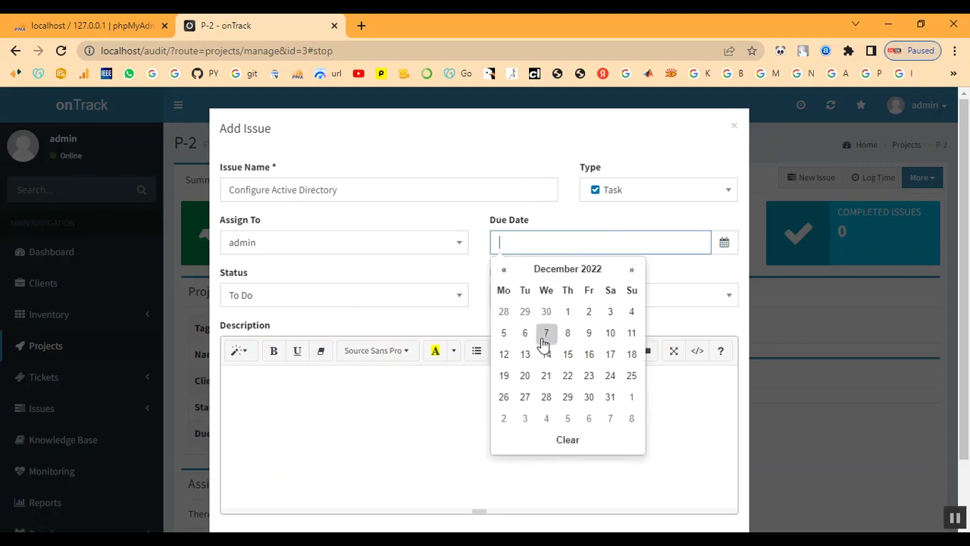
pyautogui.click(546, 334)
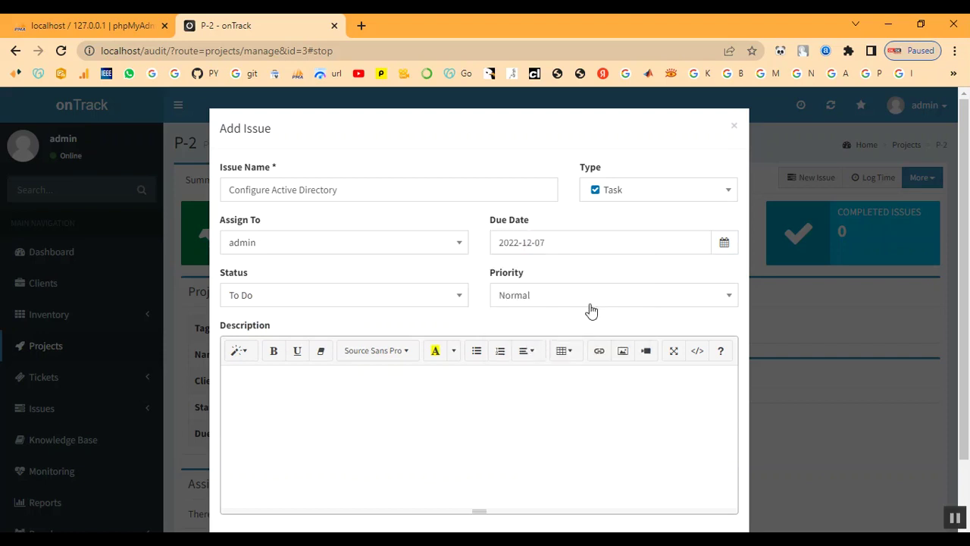
pyautogui.click(357, 304)
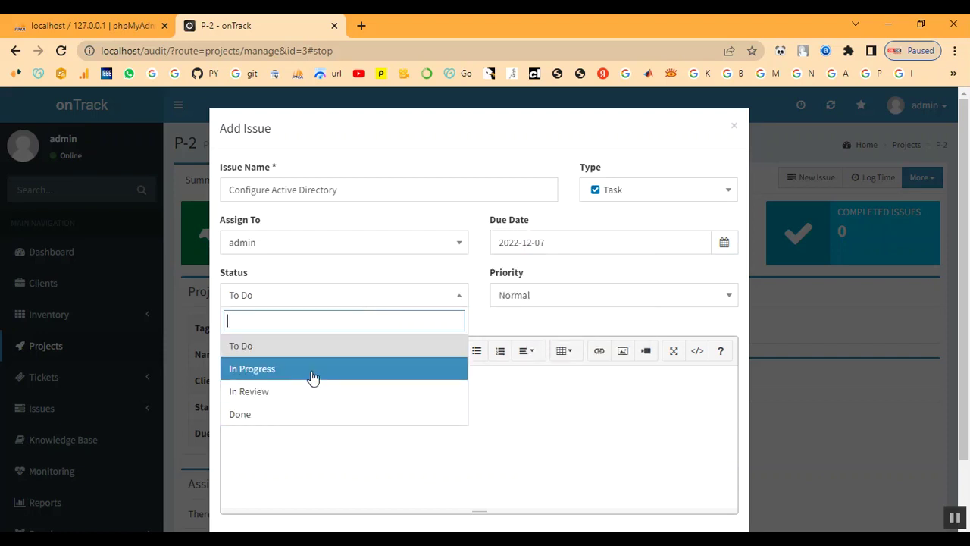
pyautogui.click(313, 377)
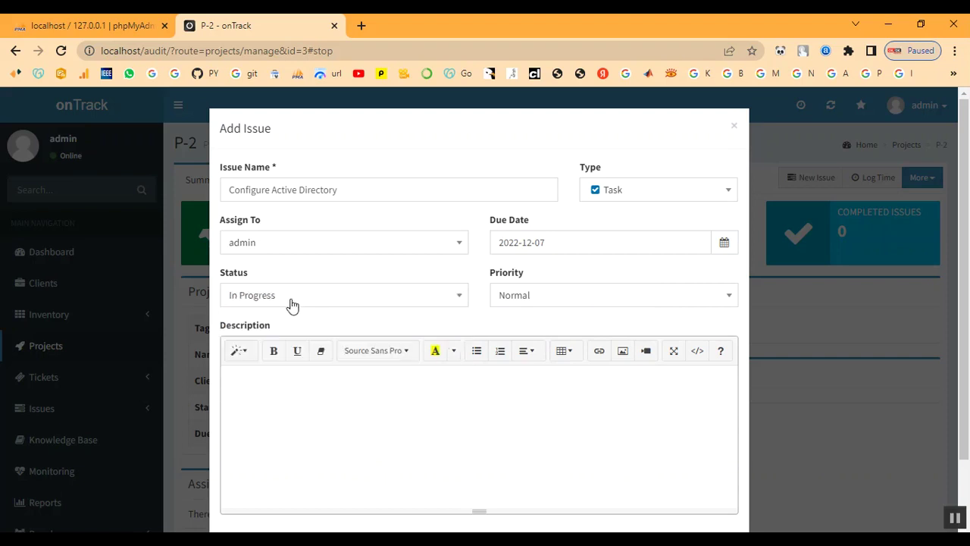
pyautogui.click(639, 303)
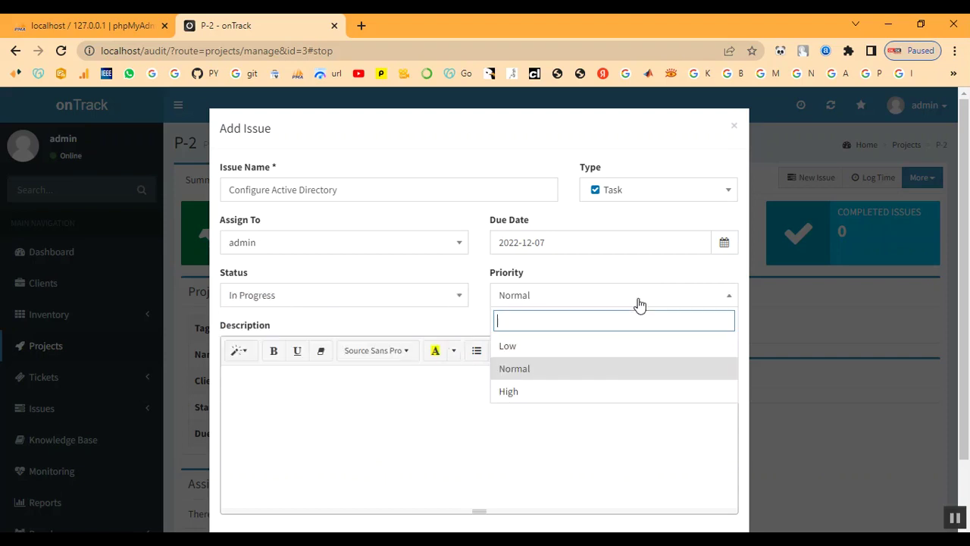
pyautogui.click(607, 388)
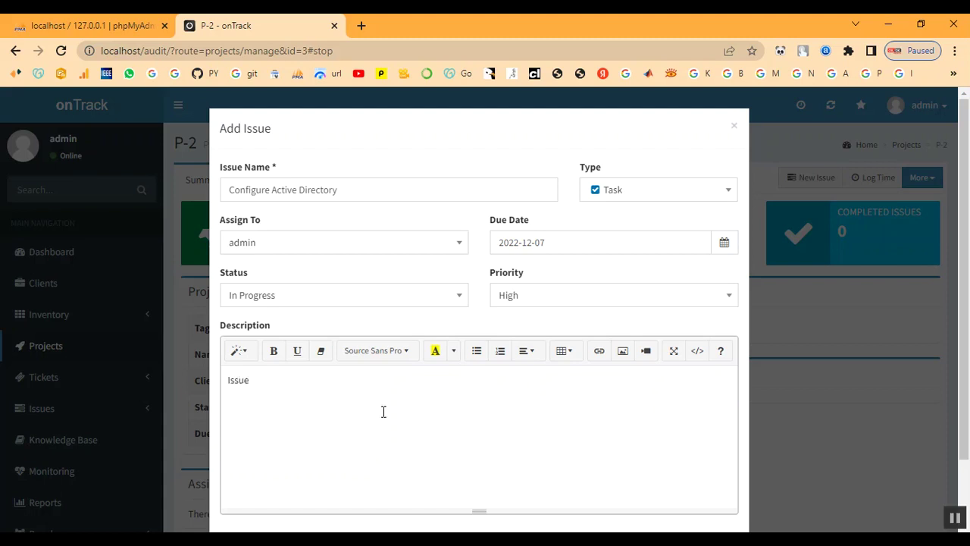
pyautogui.scroll(-2, 383, 411)
pyautogui.click(698, 487)
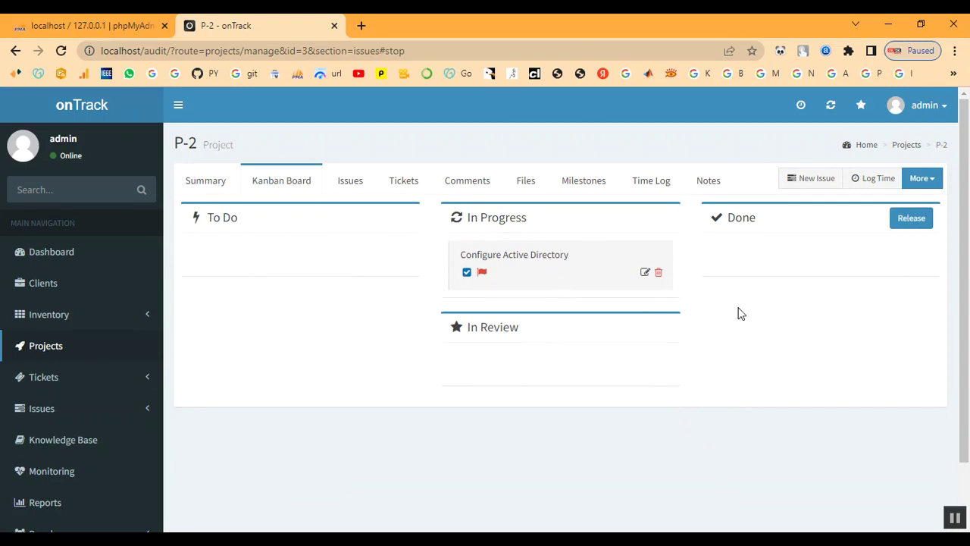
# Review P-2's summary, then list active issues showing Configure Active Directory as ID 5
pyautogui.click(206, 186)
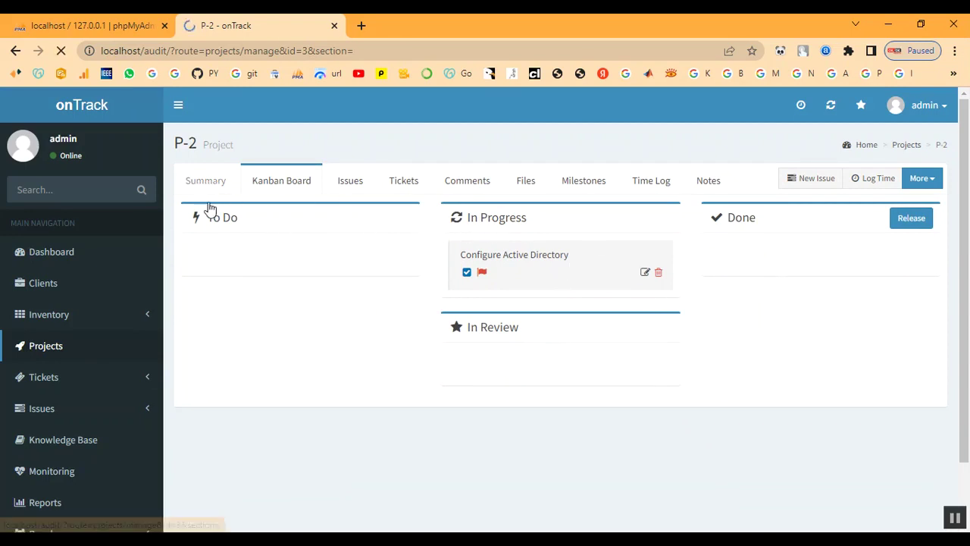
pyautogui.scroll(-1, 429, 341)
pyautogui.scroll(1, 374, 379)
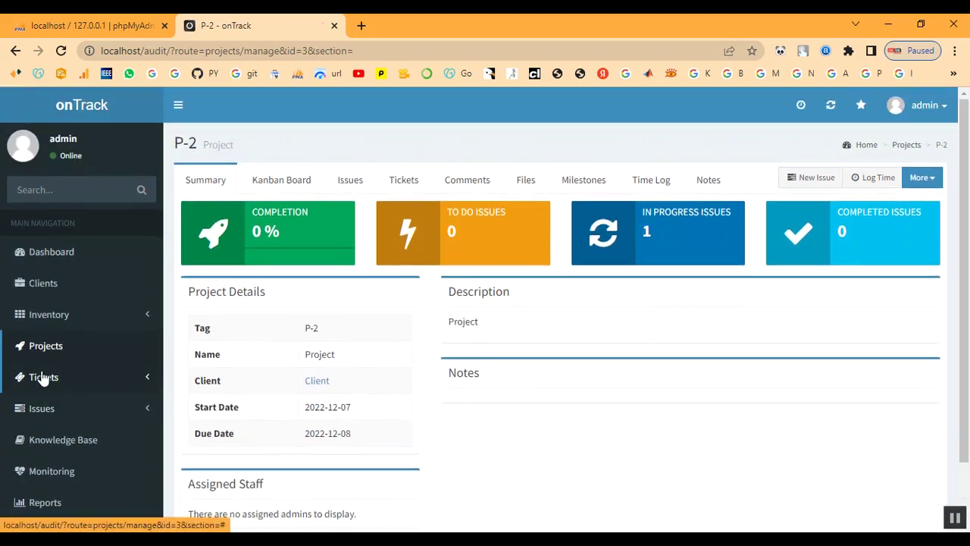
pyautogui.click(36, 408)
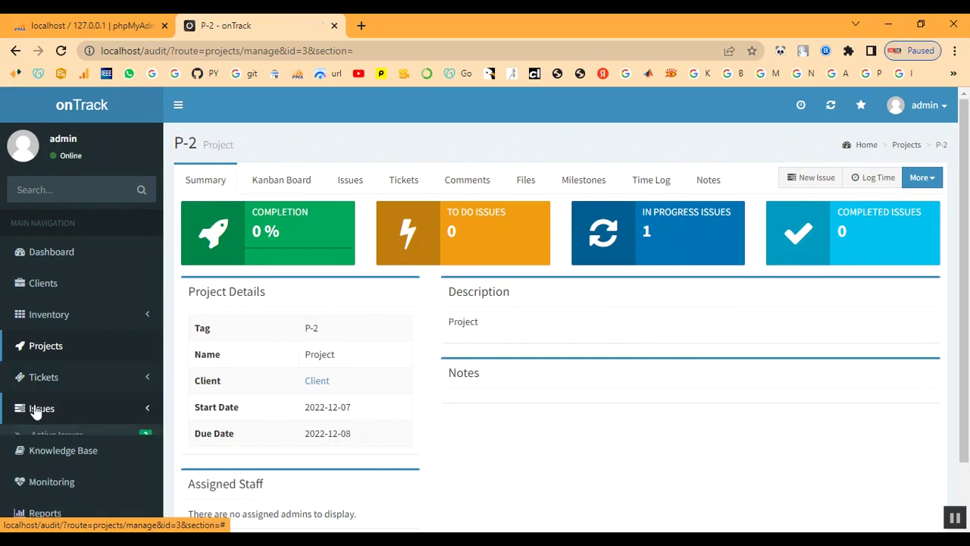
pyautogui.click(36, 433)
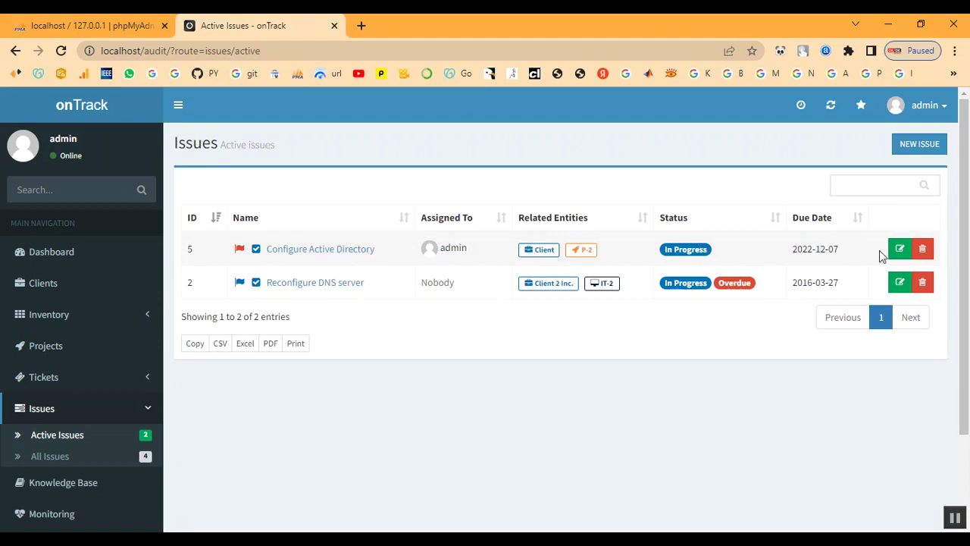
# Open Configure Active Directory in the issue editor and close it without saving
pyautogui.click(286, 252)
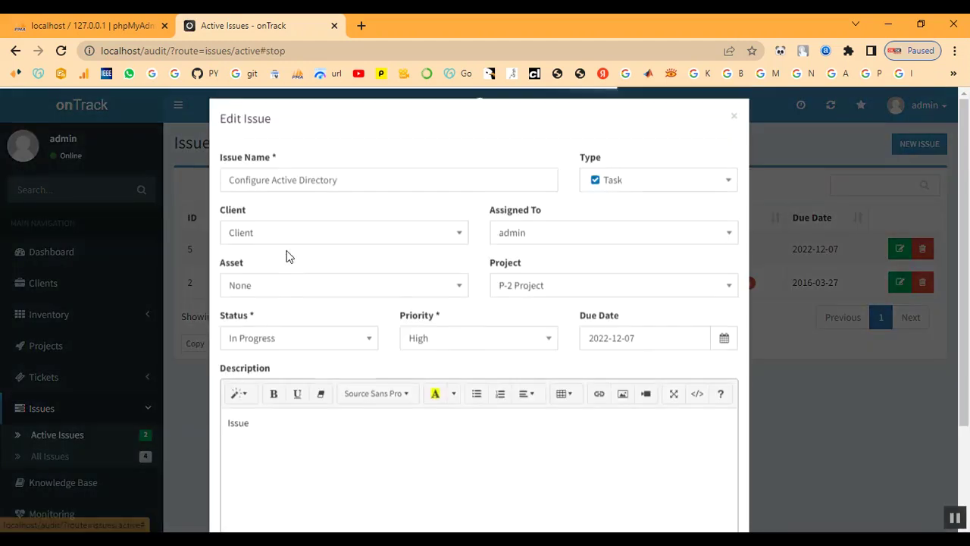
pyautogui.scroll(-2, 391, 417)
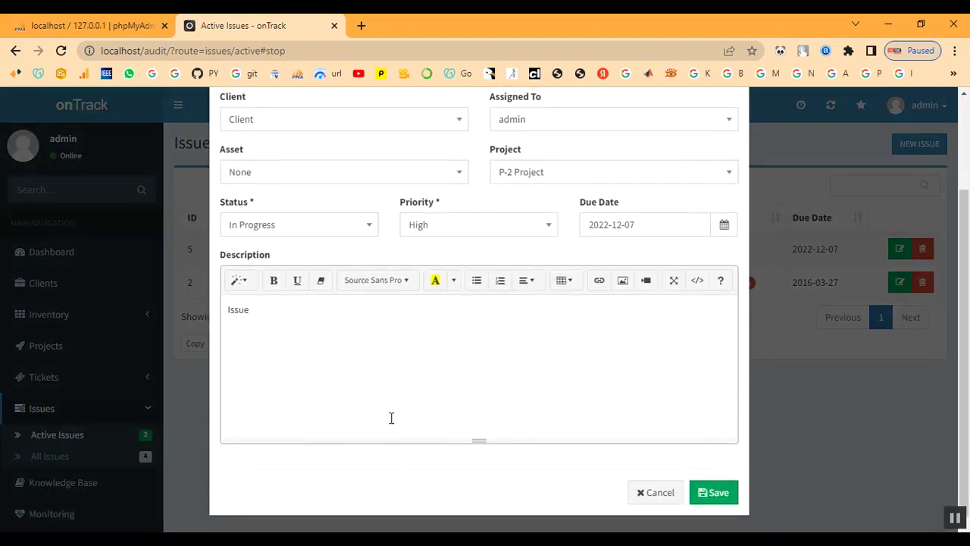
pyautogui.scroll(2, 391, 418)
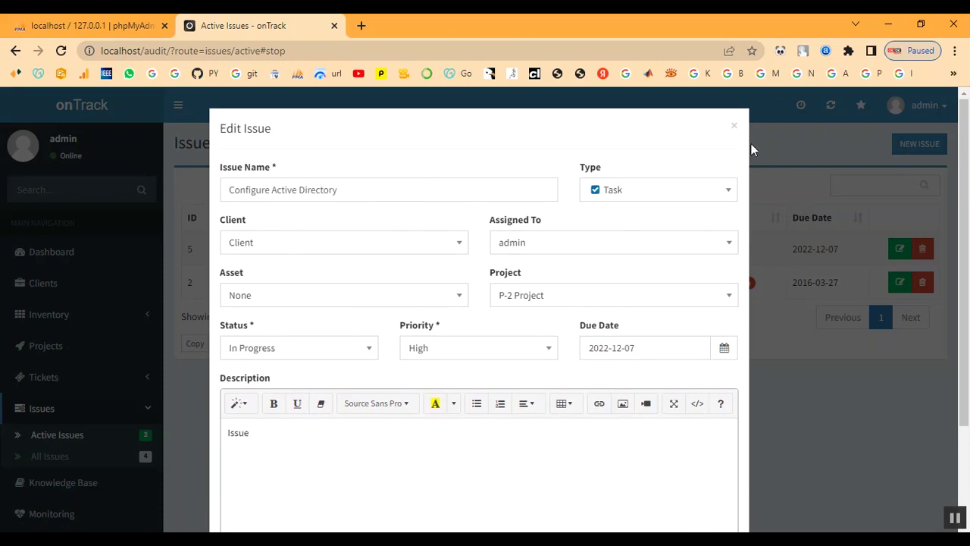
pyautogui.click(733, 126)
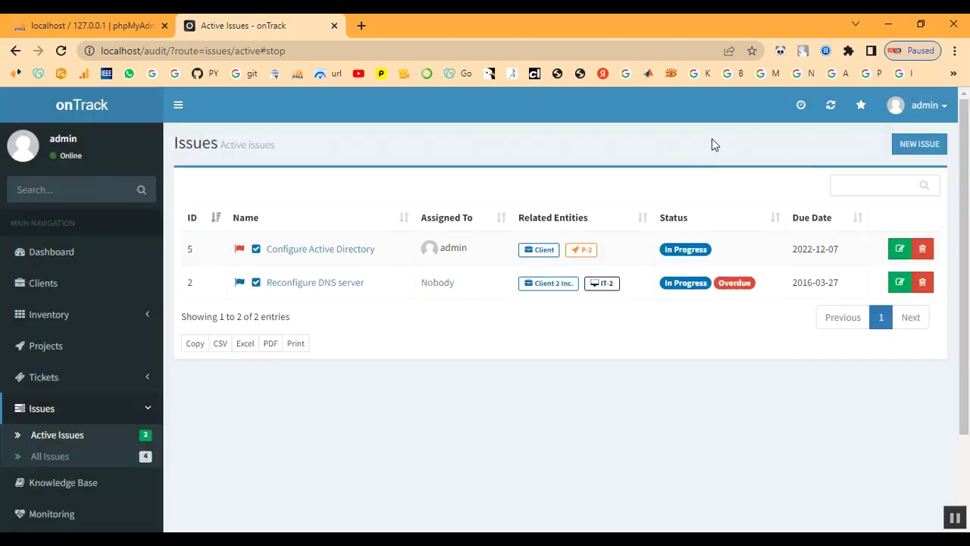
# Set Configure Active Directory's status to Done, save it, and reopen project P-2
pyautogui.click(897, 252)
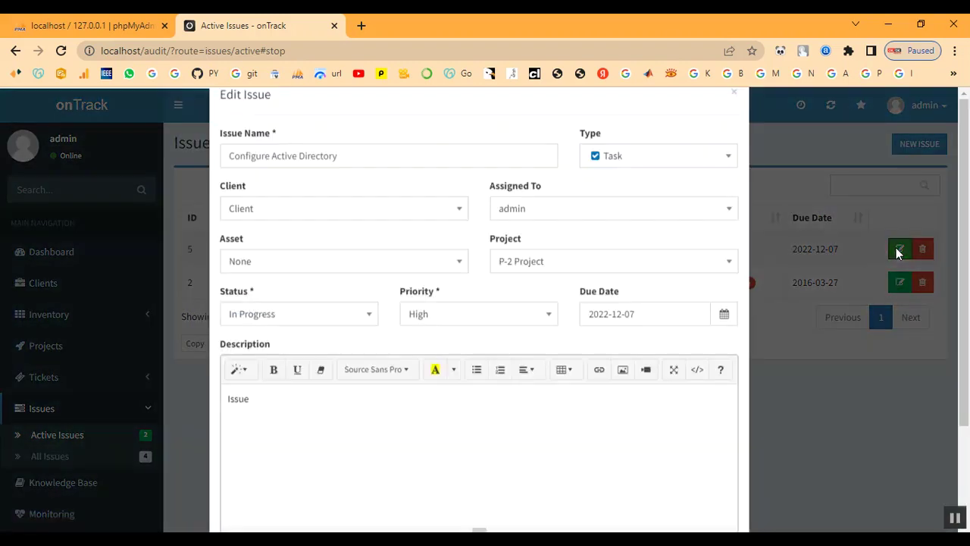
pyautogui.click(275, 350)
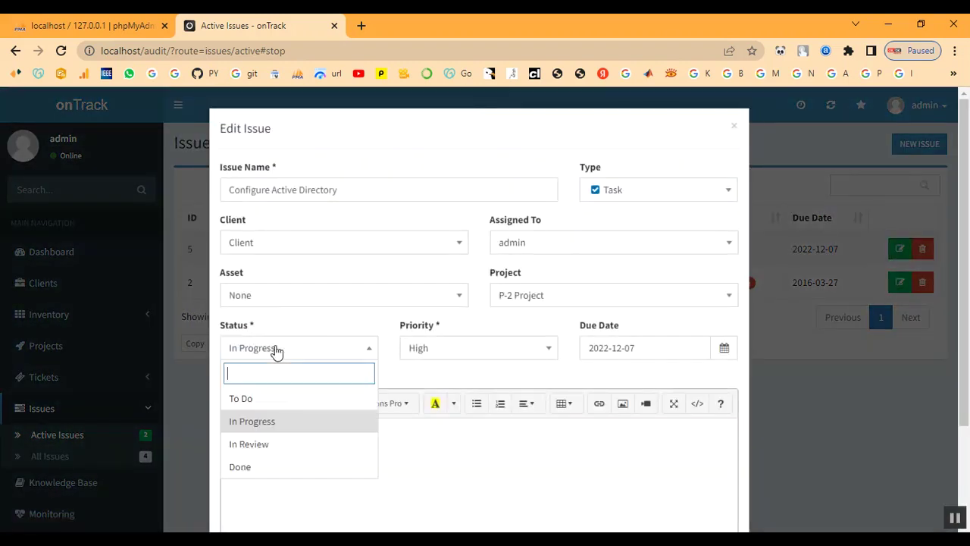
pyautogui.click(280, 467)
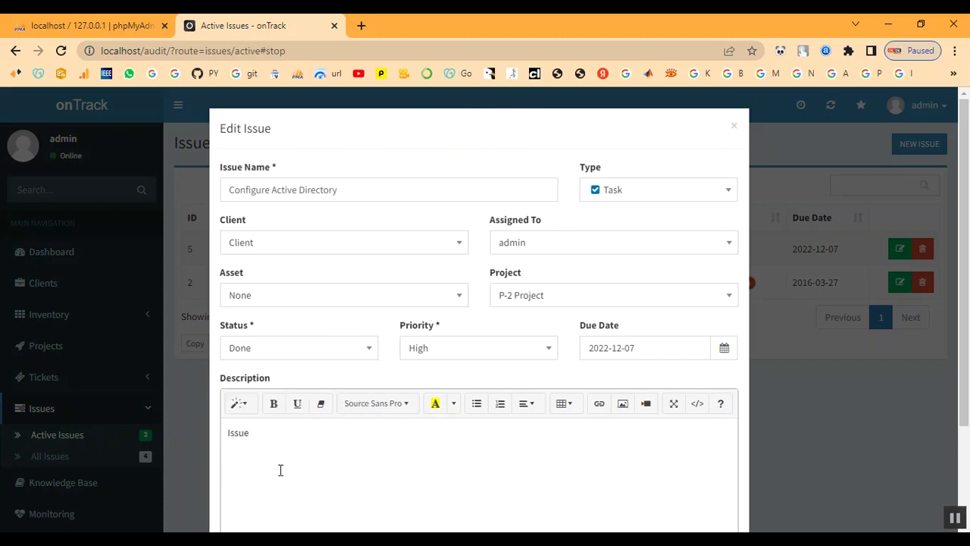
pyautogui.scroll(-3, 531, 452)
pyautogui.click(703, 489)
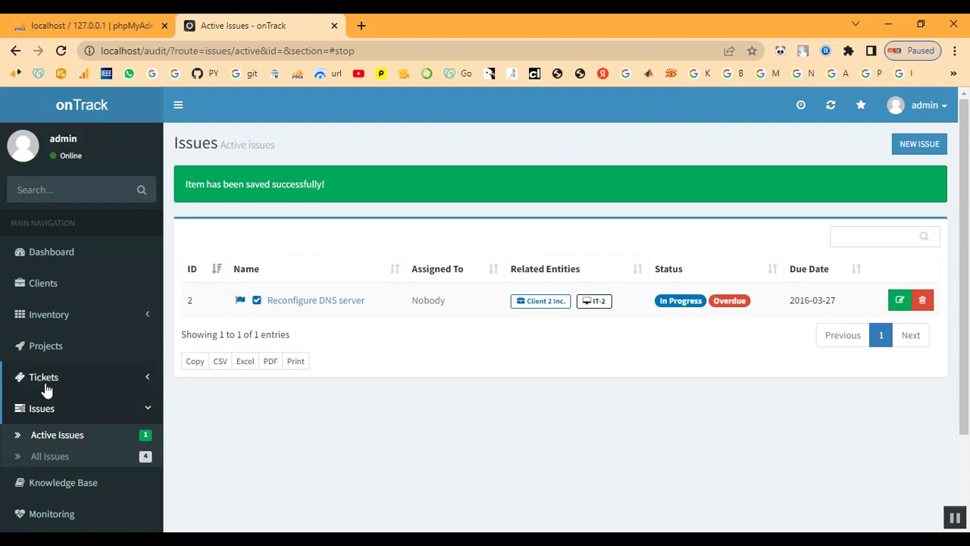
pyautogui.click(44, 353)
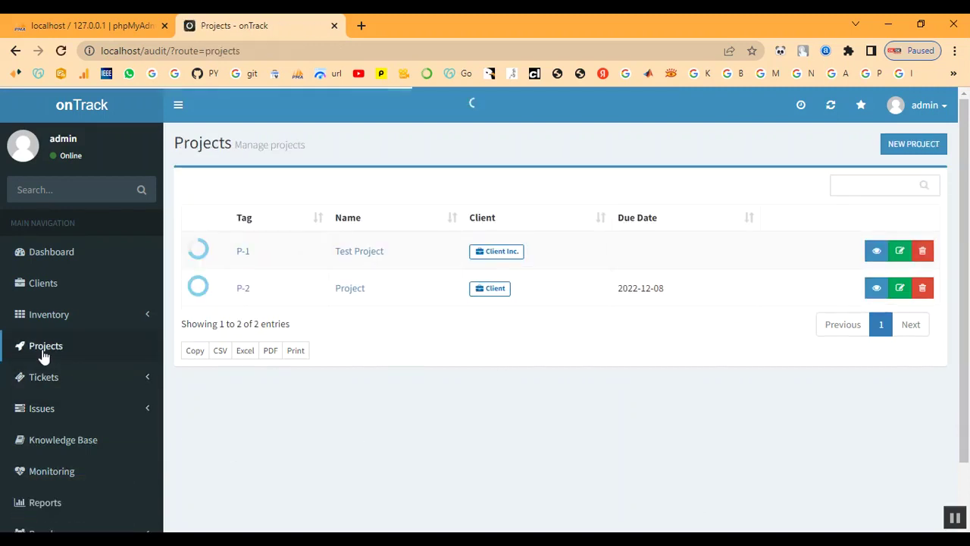
pyautogui.click(245, 295)
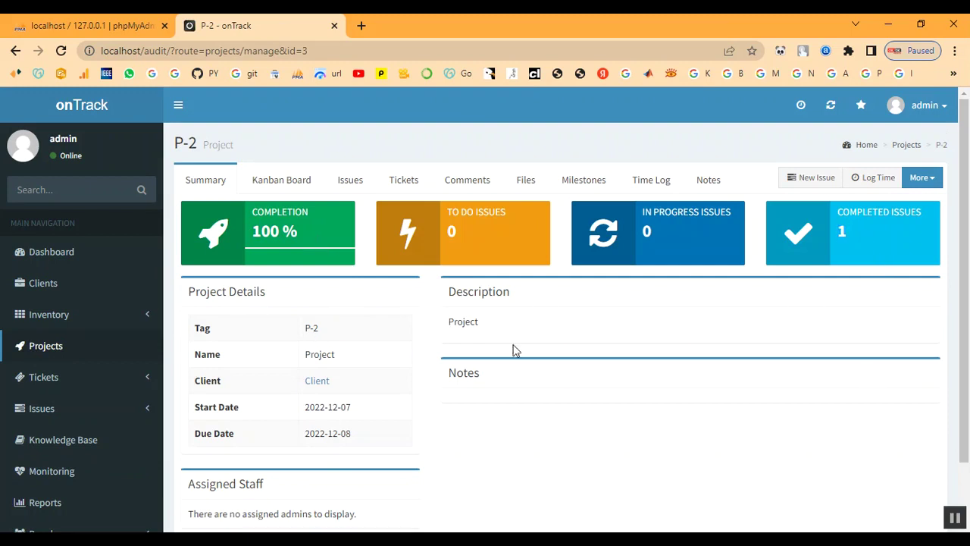
# Expand the Tickets menu, then open P-2 and show its empty Tickets tab
pyautogui.scroll(-1, 57, 476)
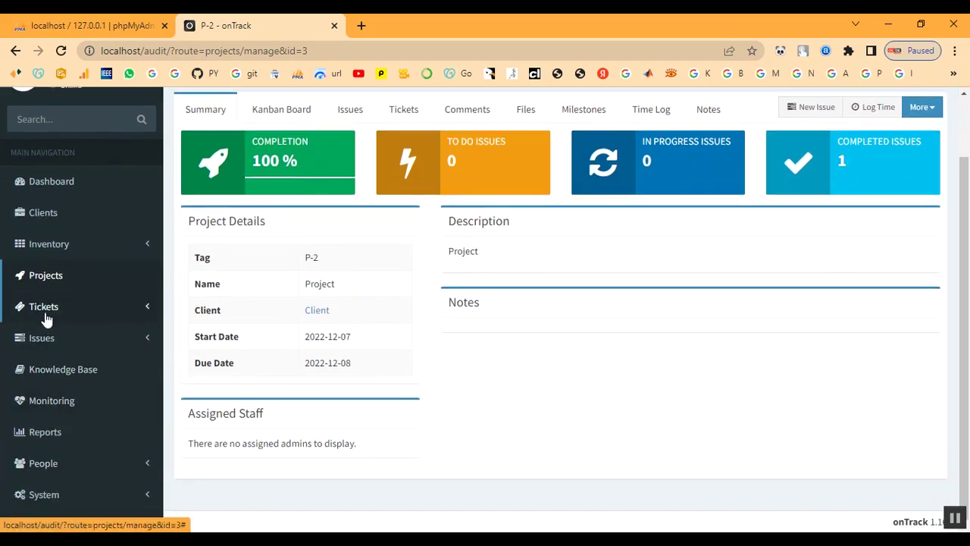
pyautogui.click(43, 307)
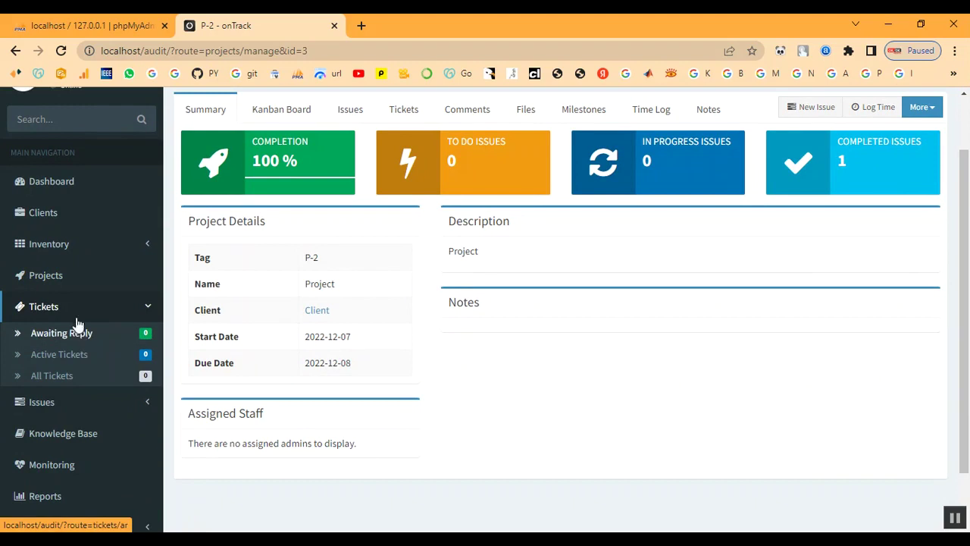
pyautogui.click(46, 277)
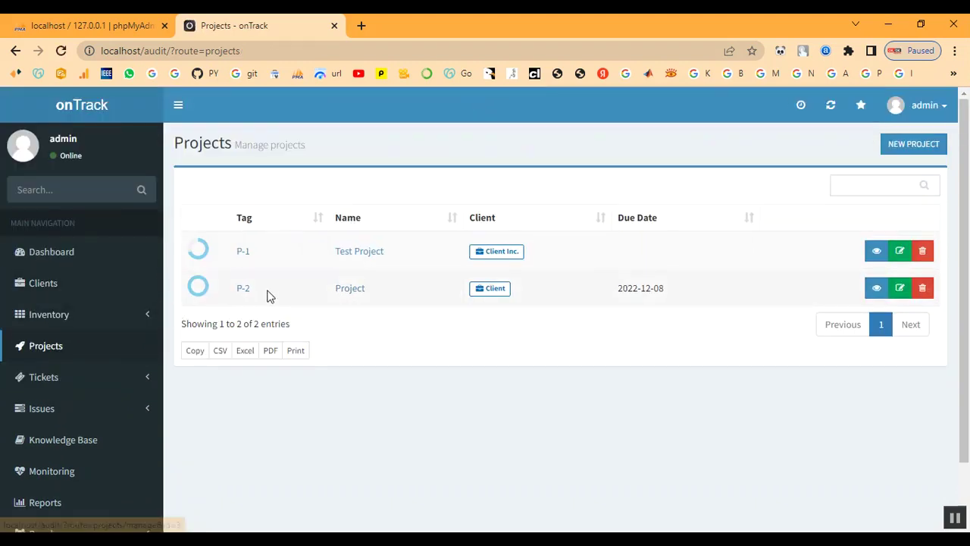
pyautogui.click(239, 291)
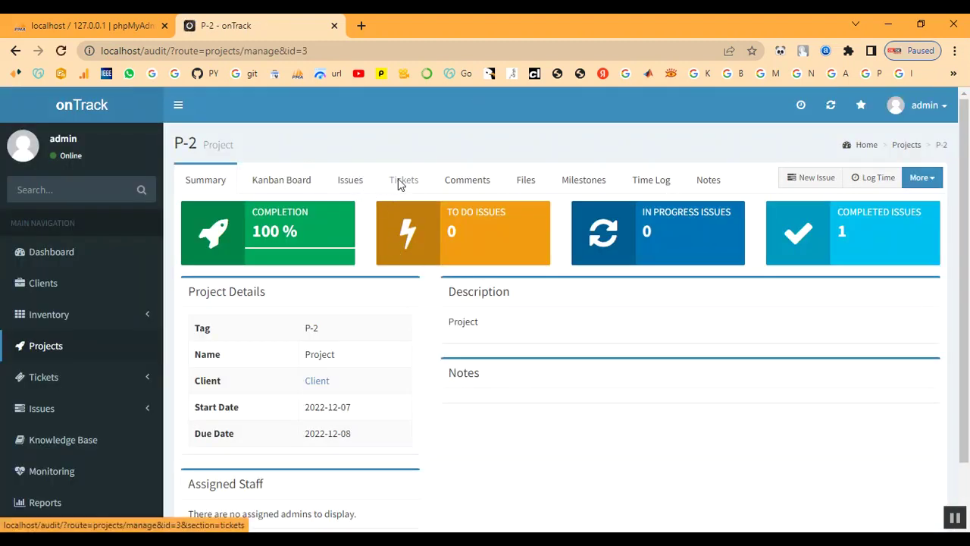
pyautogui.click(399, 184)
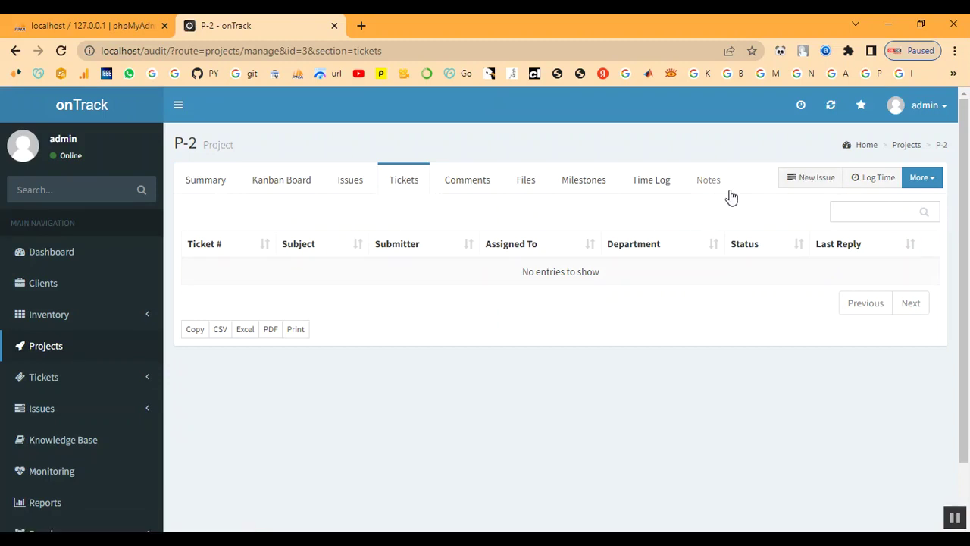
pyautogui.click(823, 186)
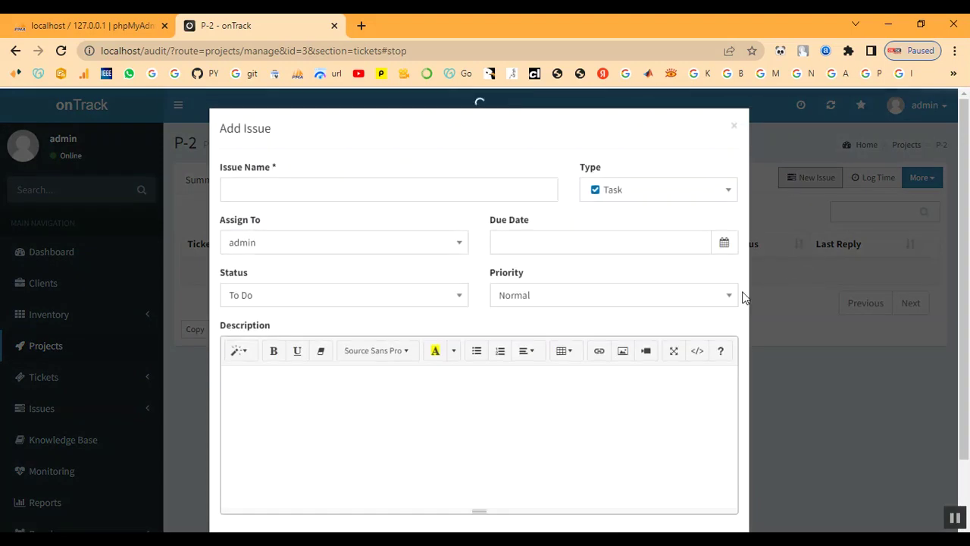
pyautogui.click(284, 193)
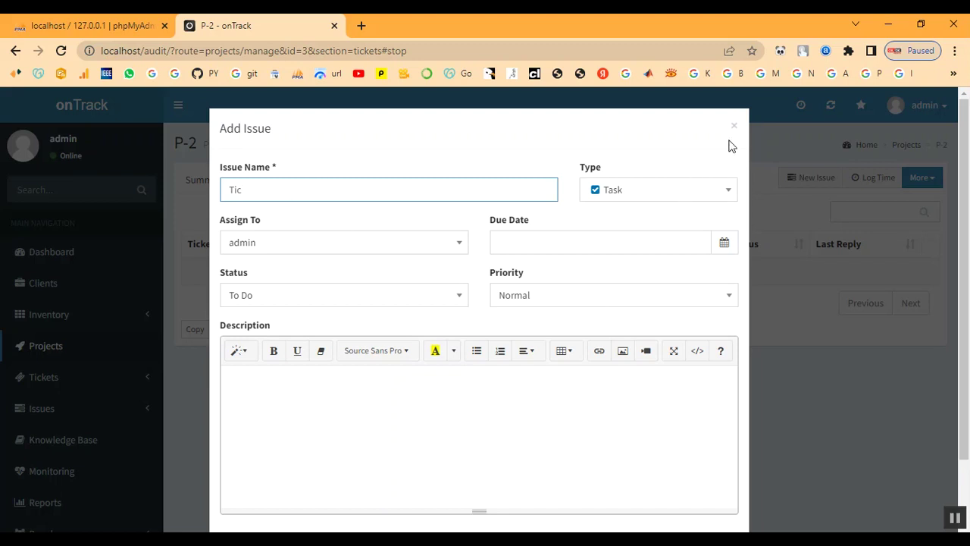
pyautogui.click(735, 129)
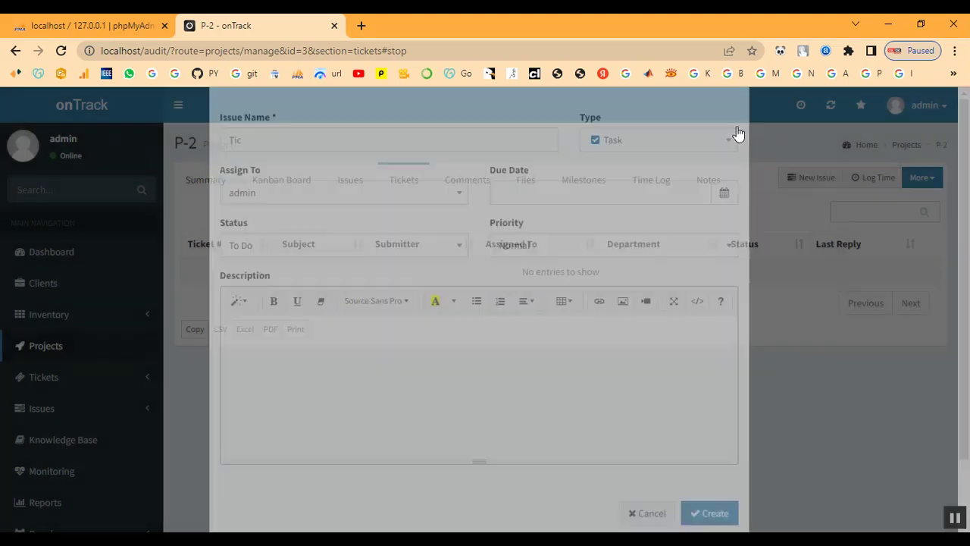
pyautogui.scroll(-1, 148, 328)
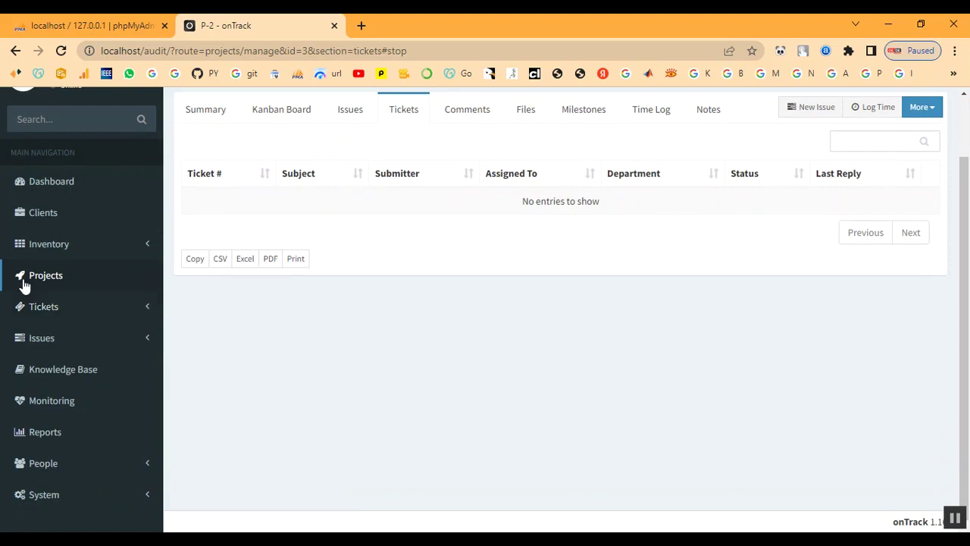
pyautogui.scroll(1, 450, 264)
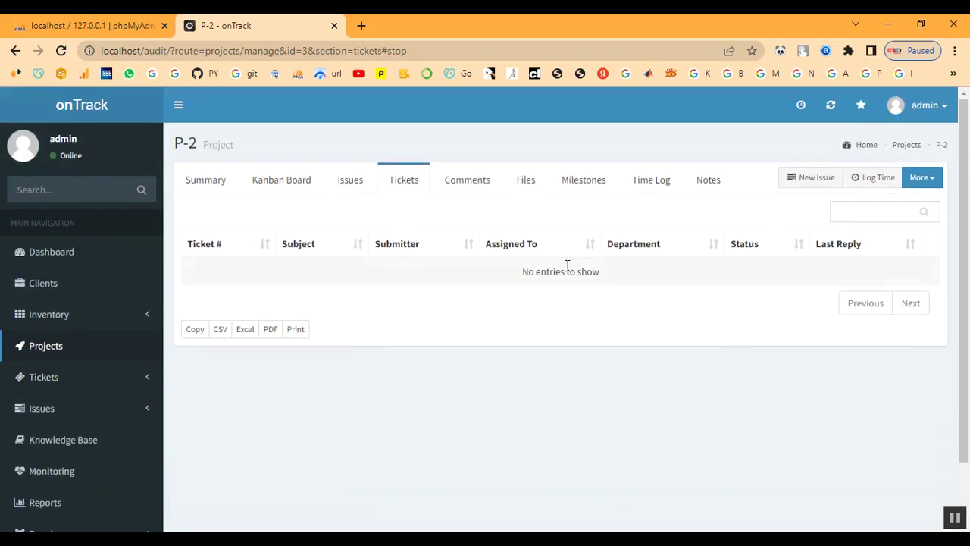
# Start a new P-2 issue named Ticket with an assignee and due date 2022-12-07
pyautogui.click(813, 181)
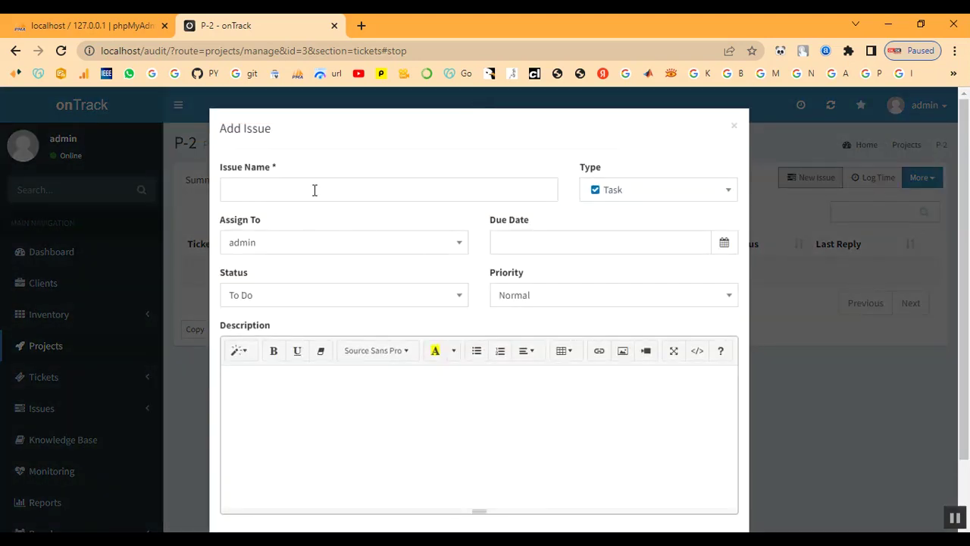
pyautogui.click(315, 190)
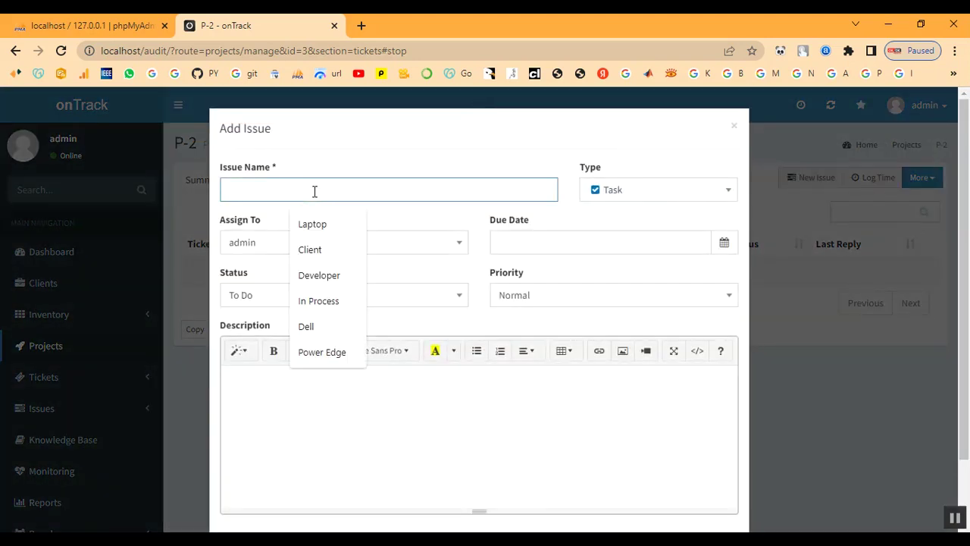
pyautogui.write('Ticke')
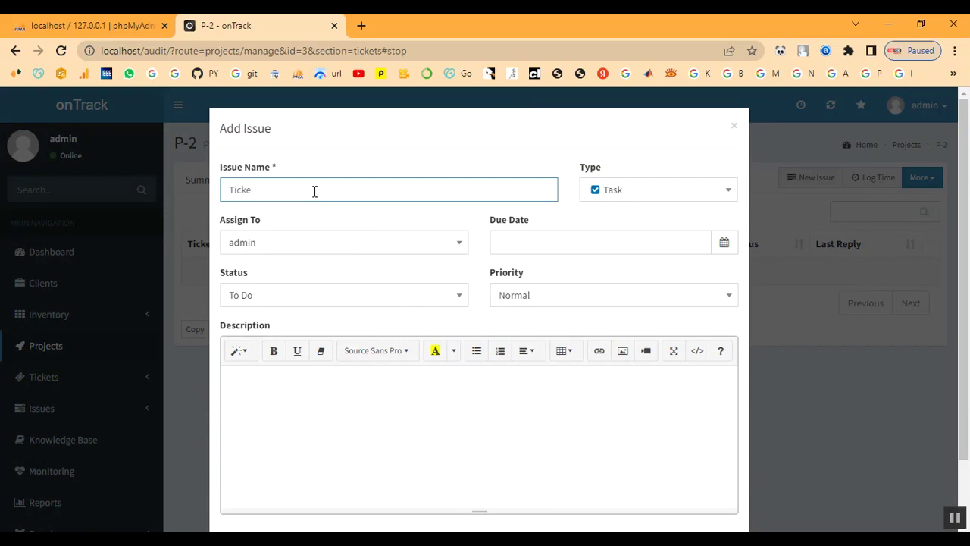
pyautogui.click(345, 246)
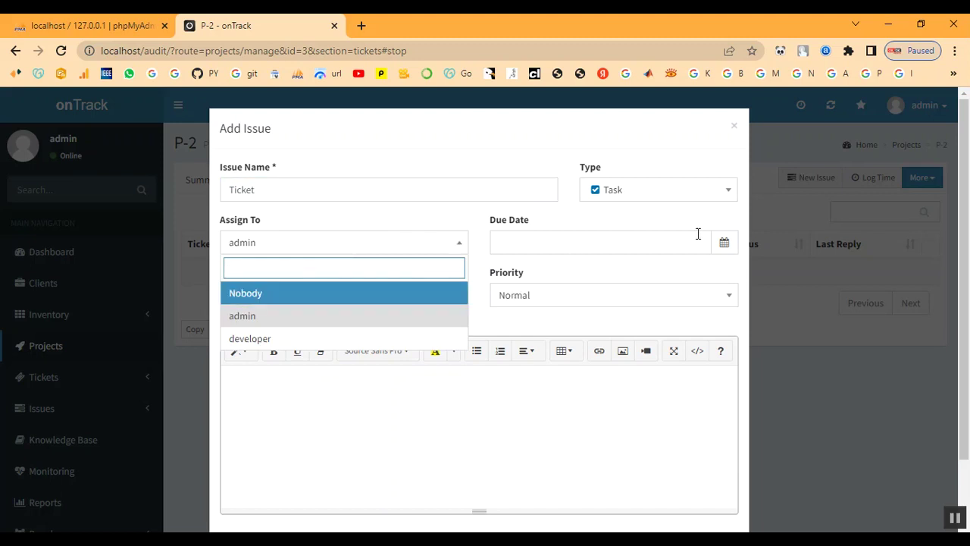
pyautogui.click(656, 244)
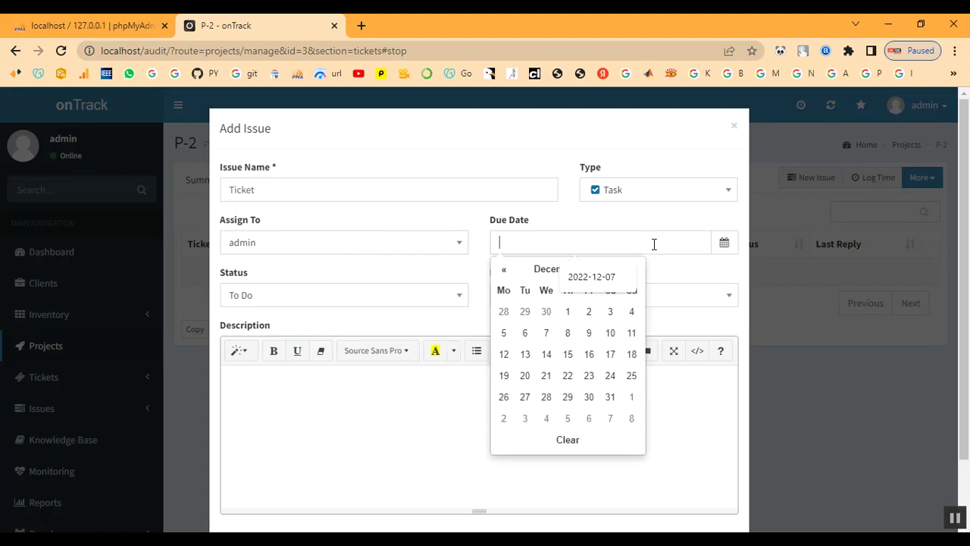
pyautogui.click(546, 331)
# Set the issue's status to In Progress and priority to High, then create it
pyautogui.click(290, 301)
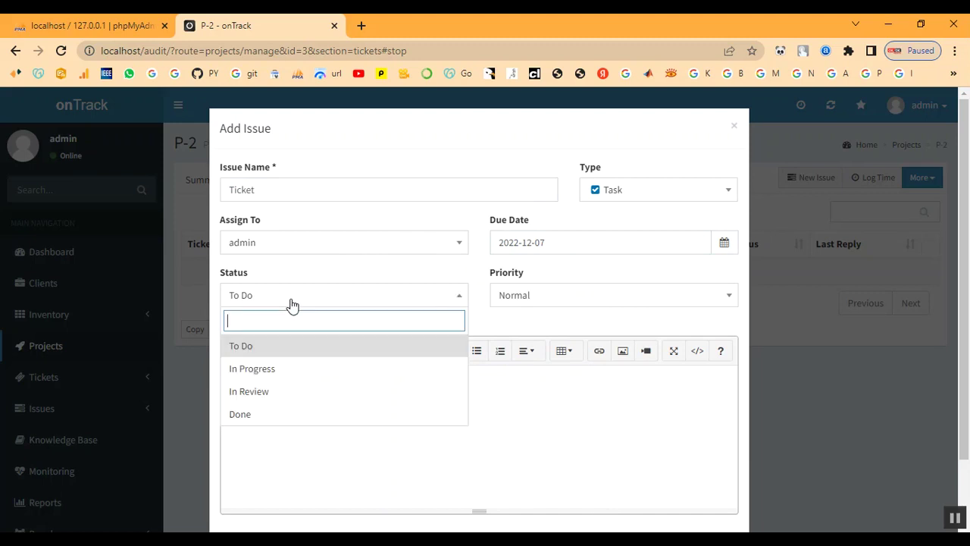
pyautogui.click(288, 369)
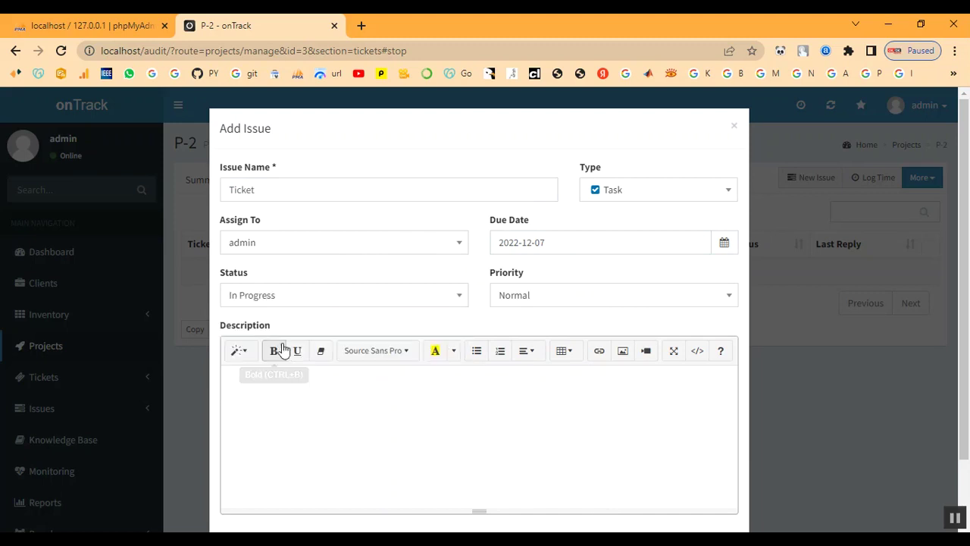
pyautogui.click(597, 298)
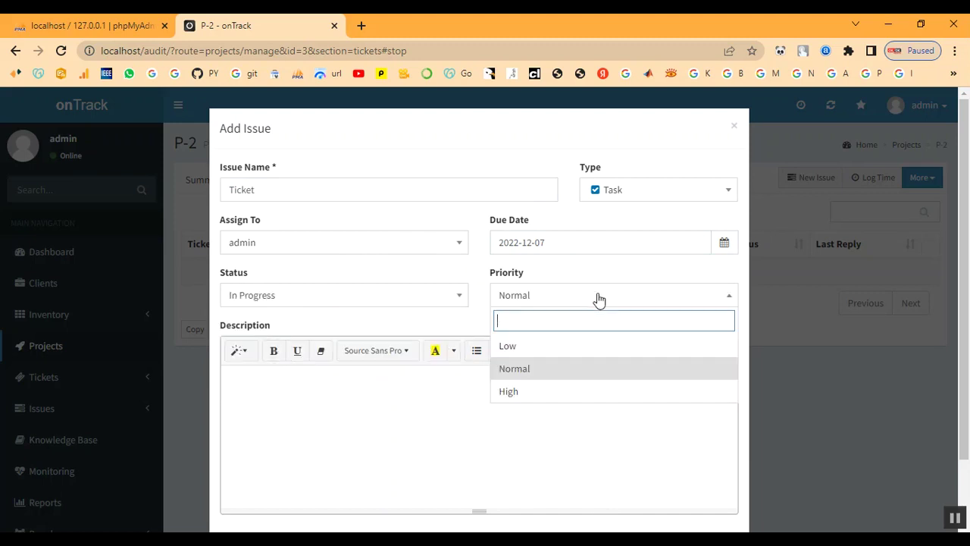
pyautogui.click(574, 388)
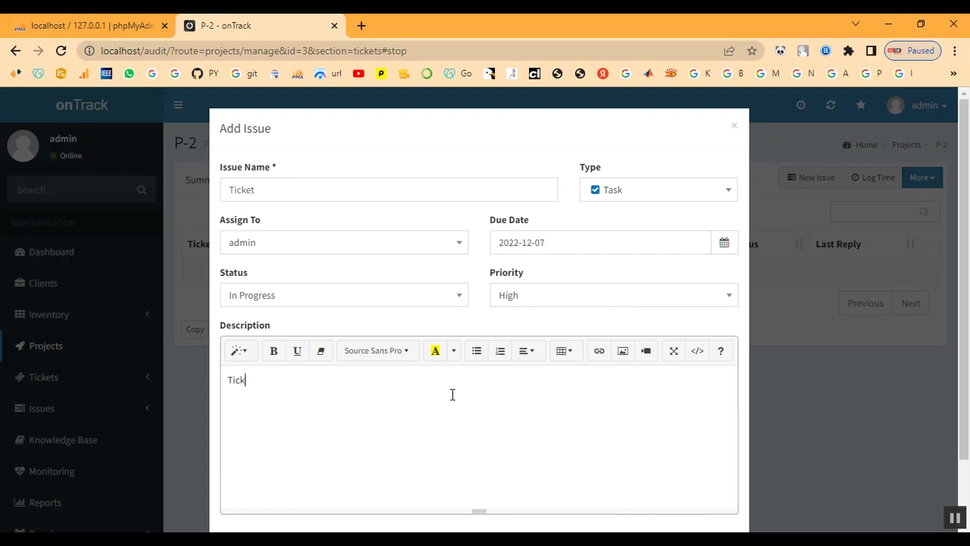
pyautogui.scroll(-1, 478, 370)
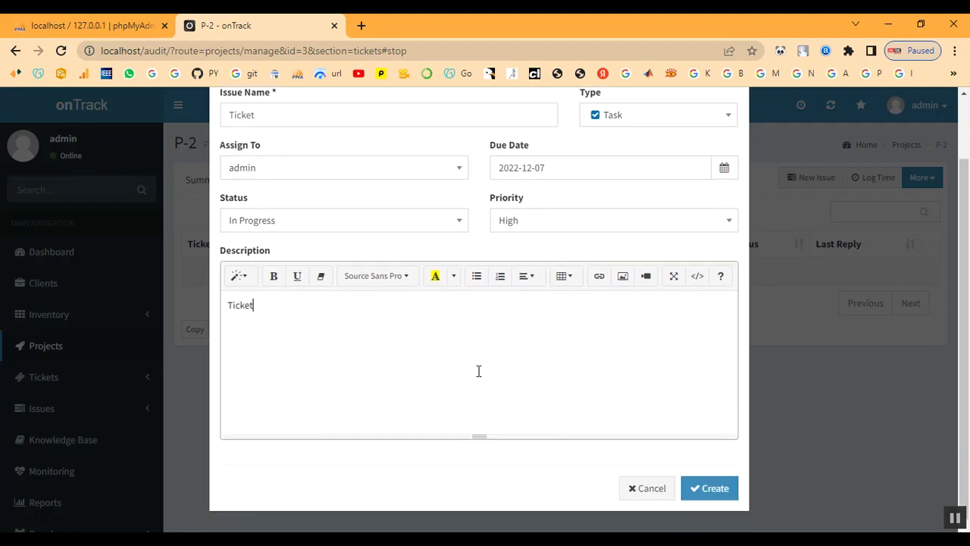
pyautogui.click(718, 494)
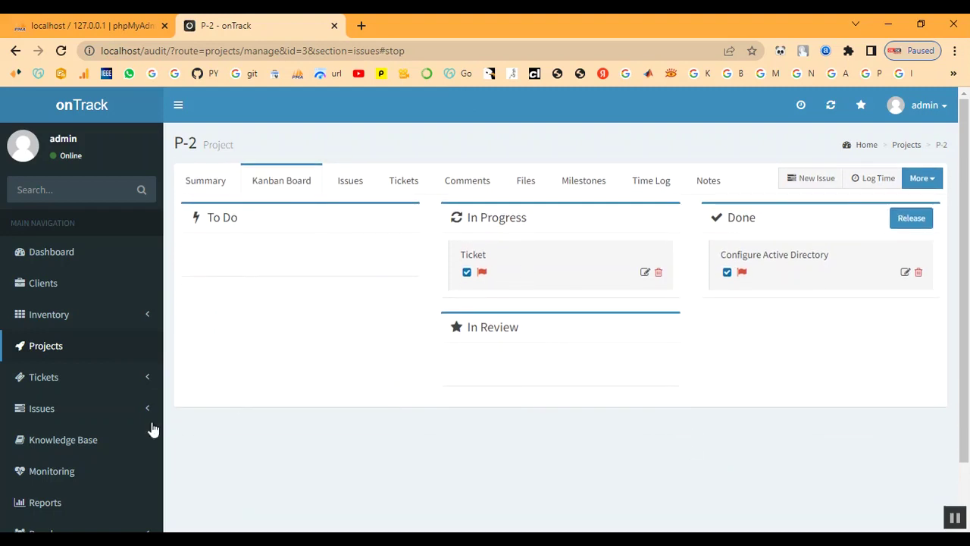
# Show the Tickets Awaiting Reply list, which has no entries
pyautogui.scroll(-1, 57, 426)
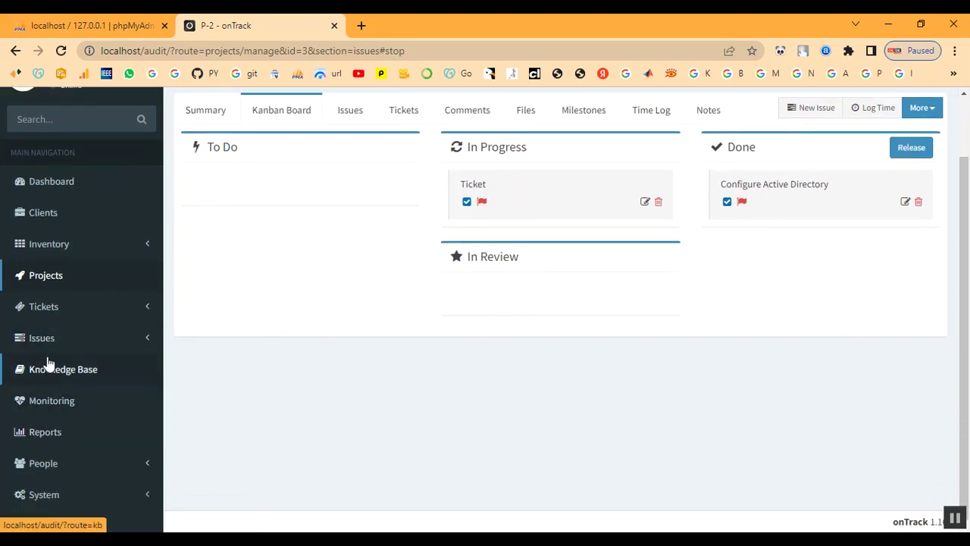
pyautogui.click(38, 317)
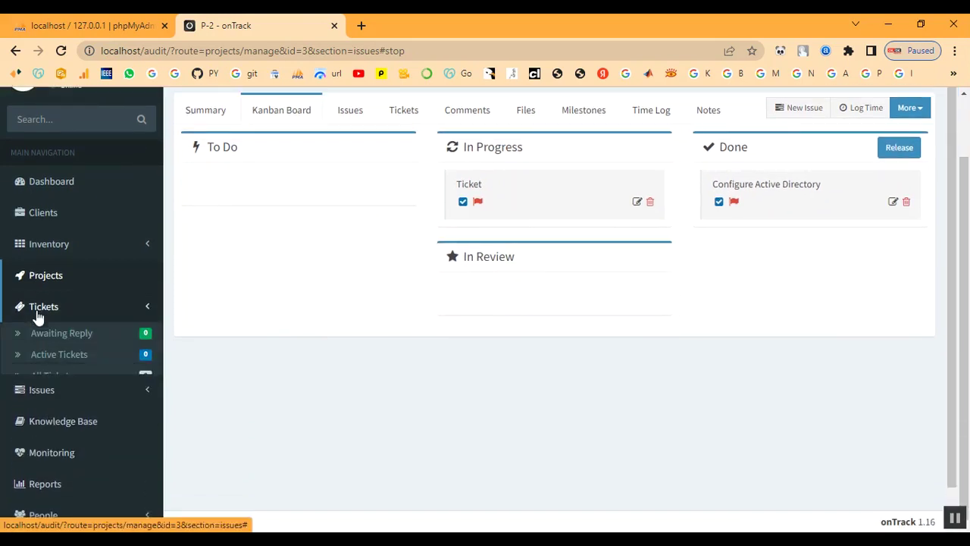
pyautogui.click(38, 336)
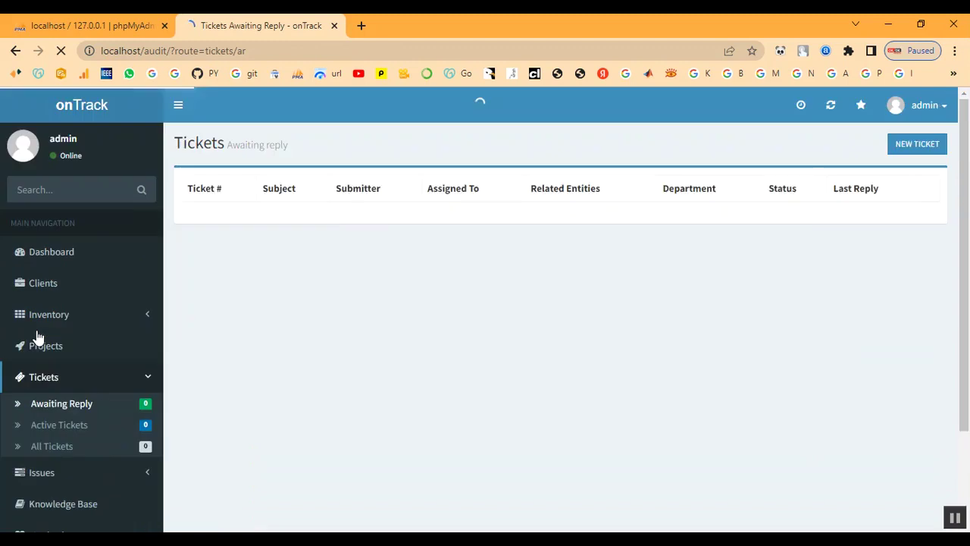
# Start a new ticket with subject Ticket and client set to Client
pyautogui.click(912, 151)
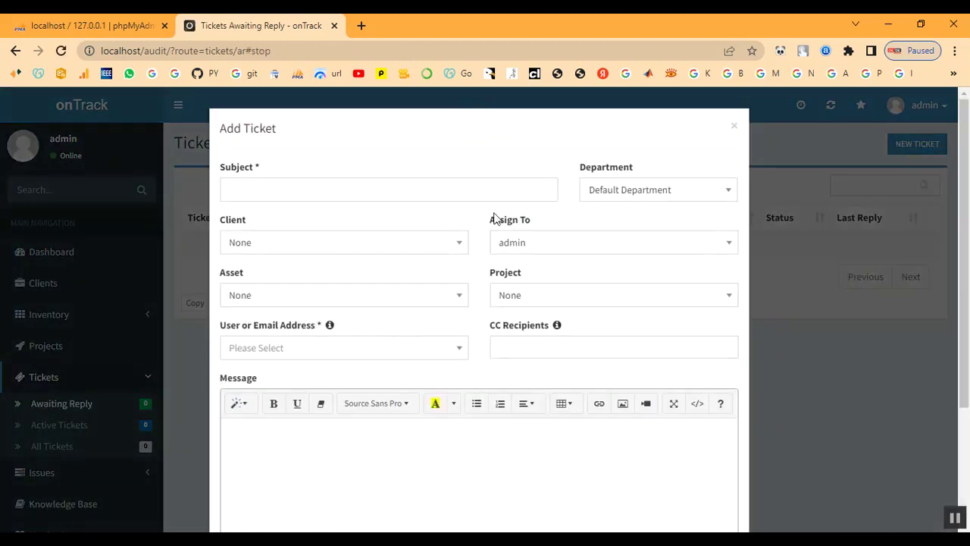
pyautogui.click(358, 191)
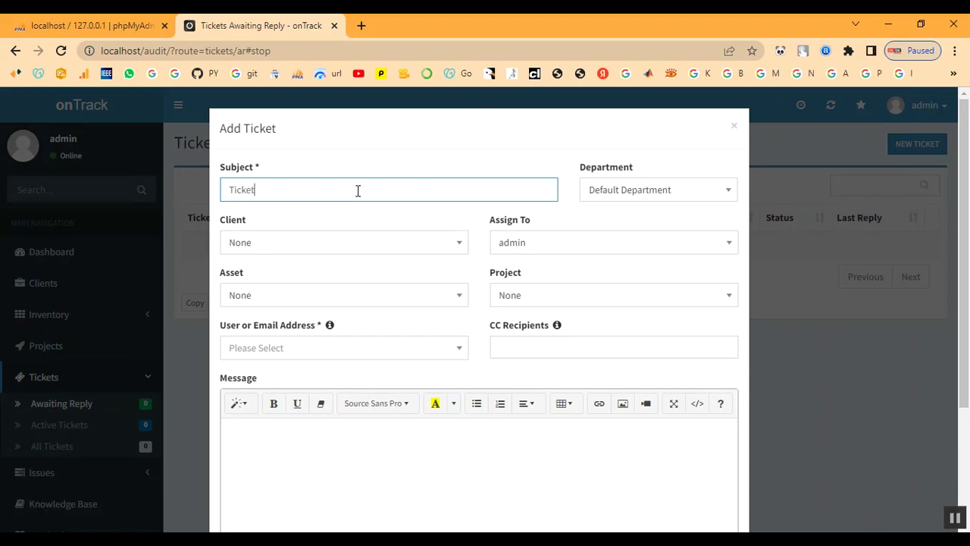
pyautogui.click(600, 193)
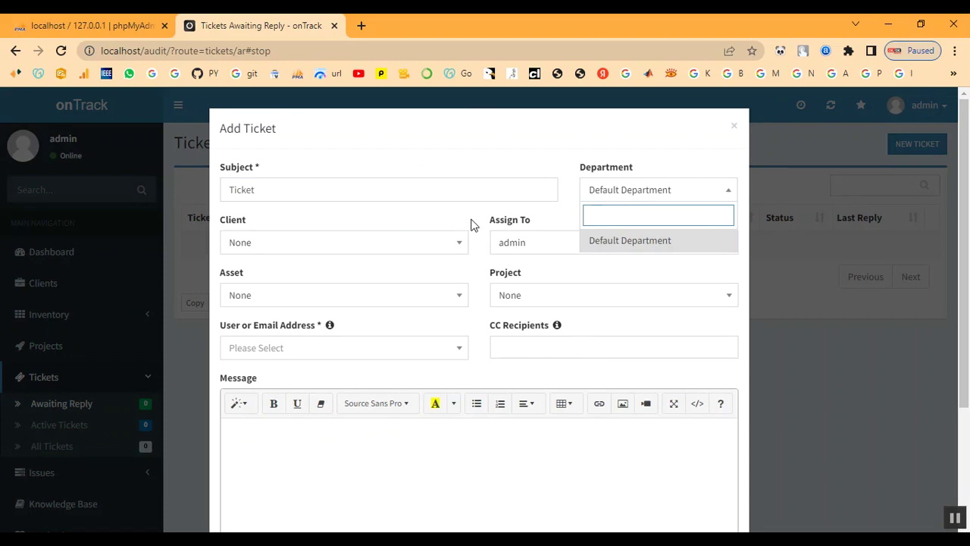
pyautogui.click(309, 246)
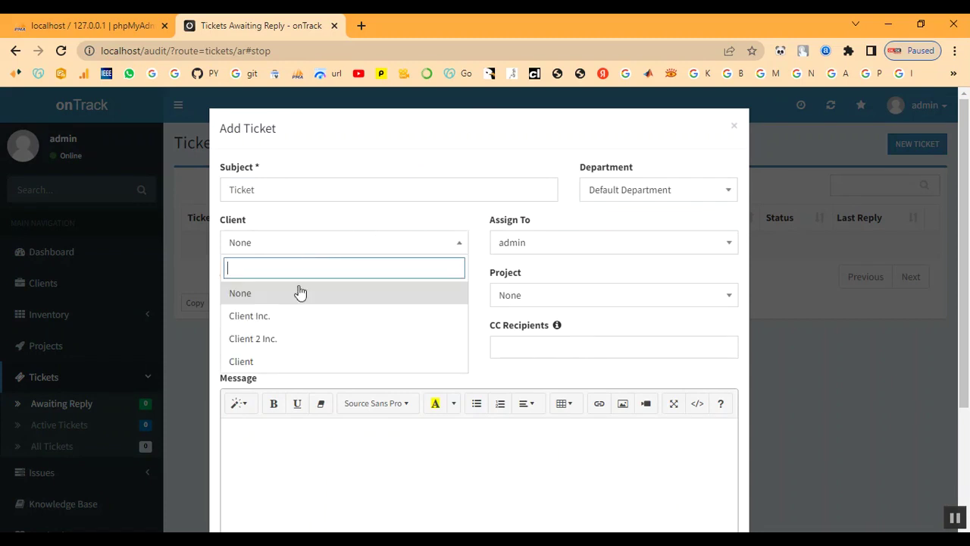
pyautogui.click(281, 364)
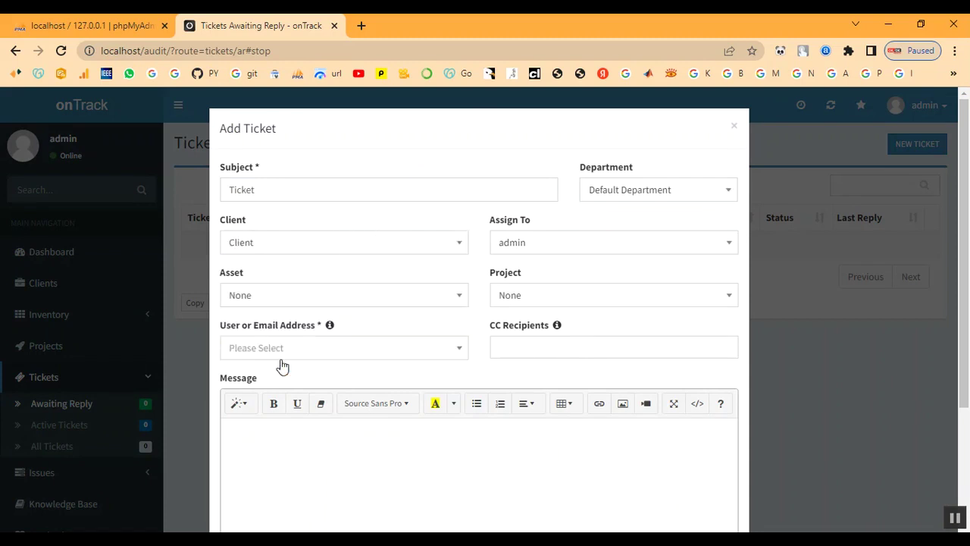
# Link asset IT-TN333 Laptop and project P-2 Project, then search for the requester's e-mail
pyautogui.click(302, 305)
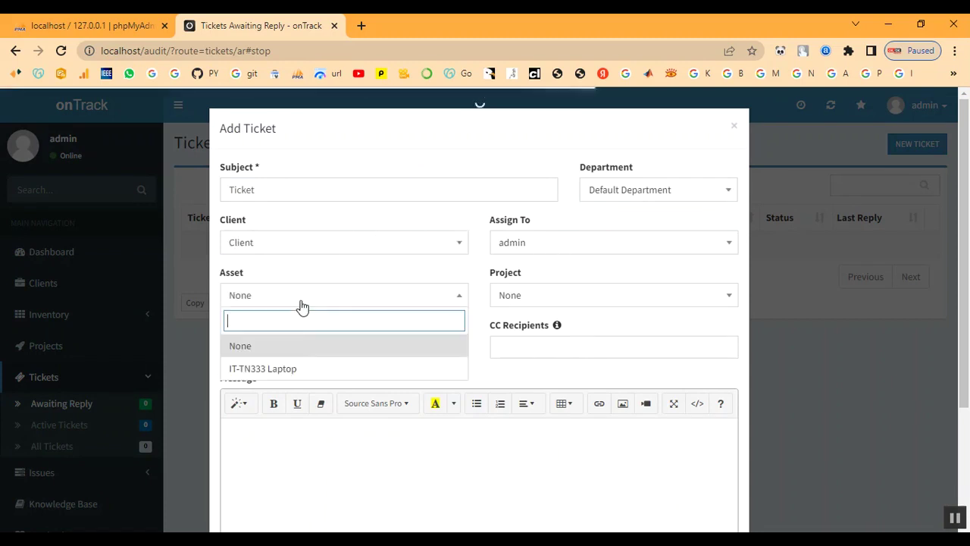
pyautogui.click(288, 369)
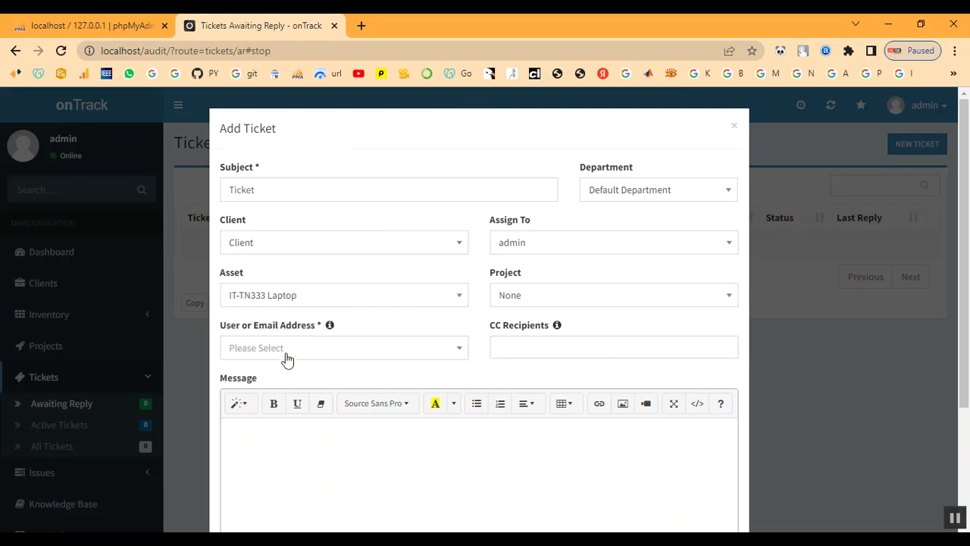
pyautogui.click(583, 302)
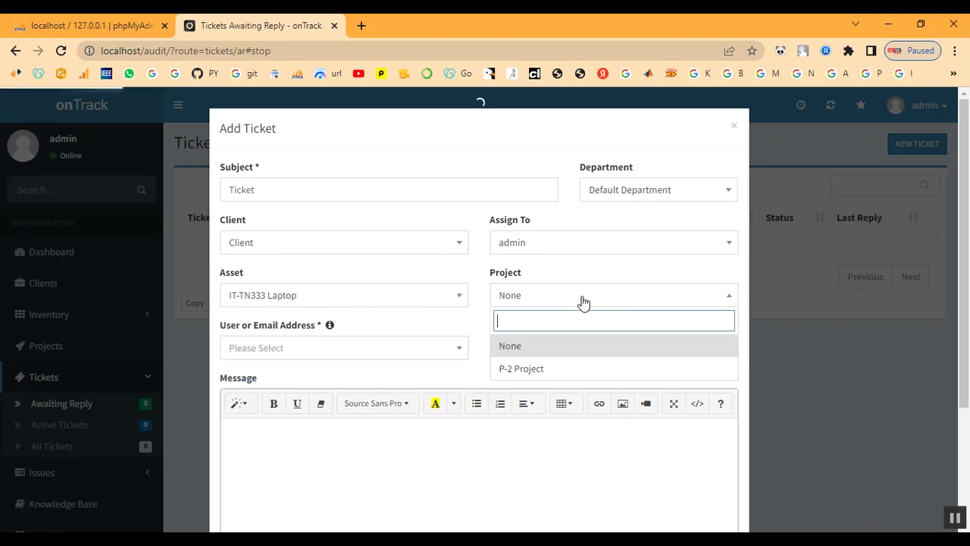
pyautogui.click(574, 369)
pyautogui.click(302, 354)
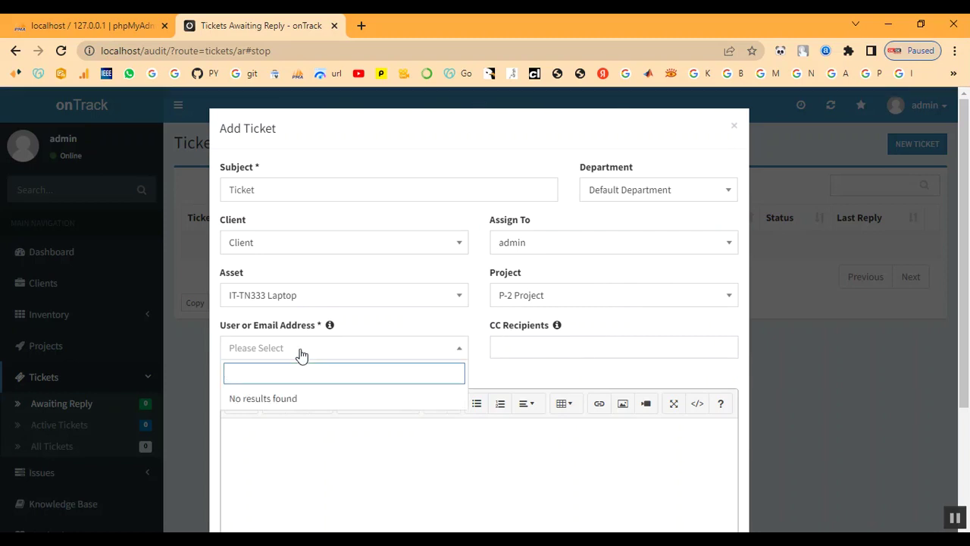
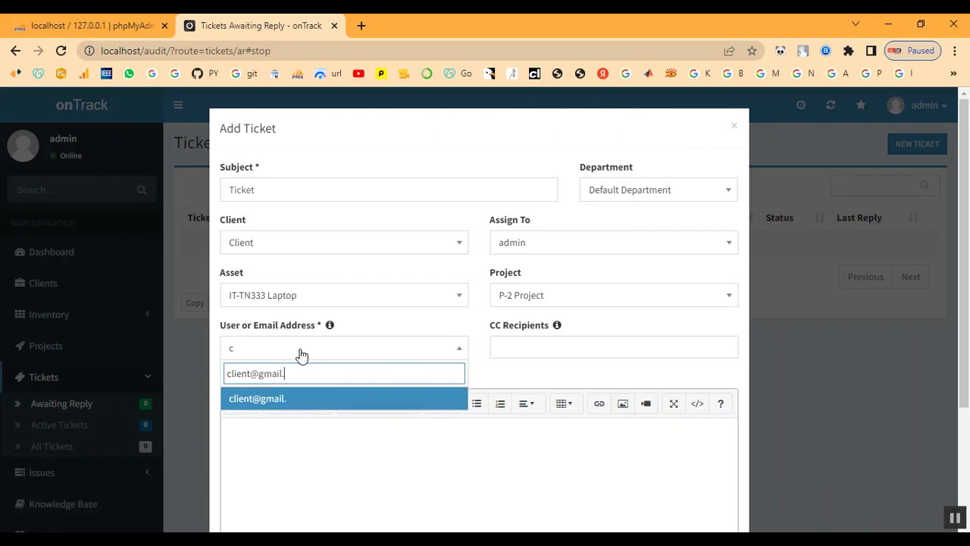
# Select the requester's e-mail address and add 1122 as a CC recipient
pyautogui.click(269, 401)
pyautogui.click(520, 345)
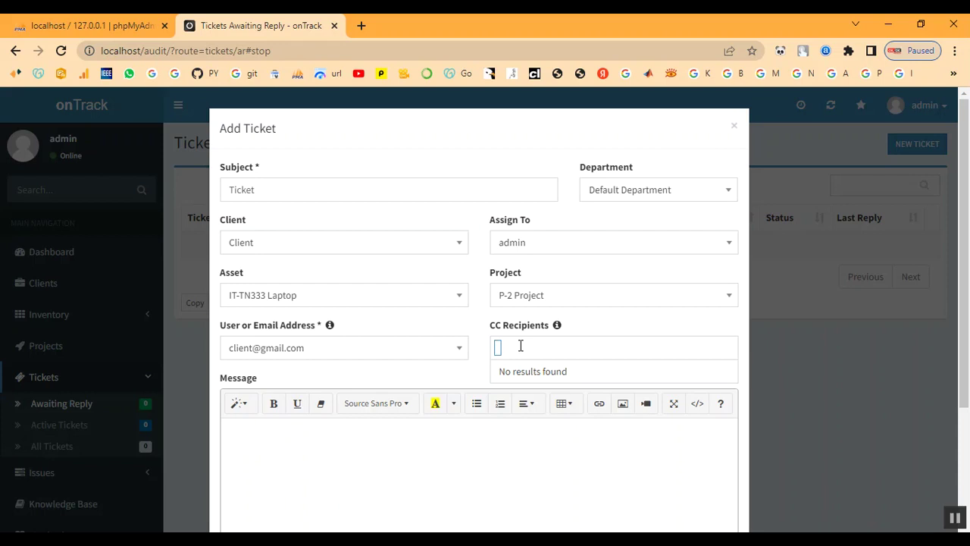
pyautogui.write('123')
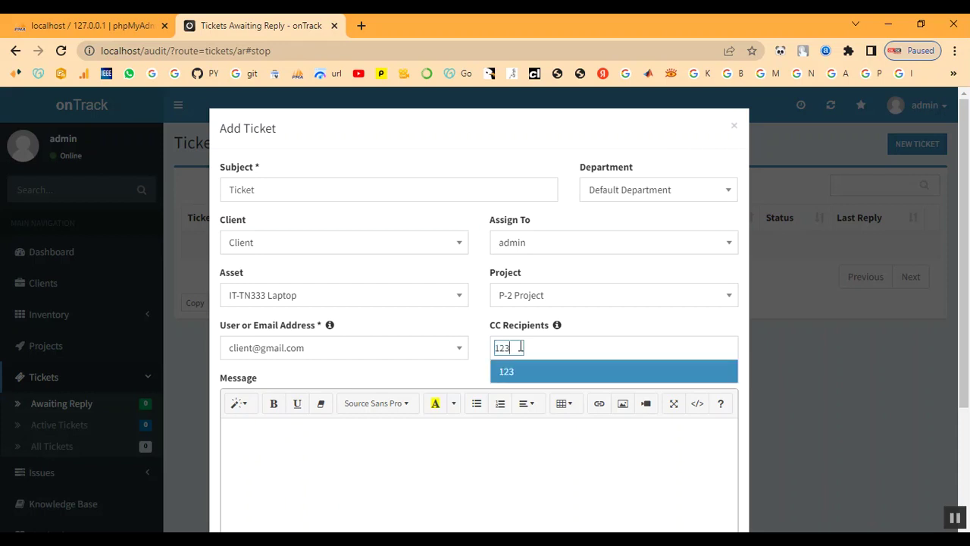
pyautogui.press('BackSpace')
pyautogui.press('BackSpace')
pyautogui.write('122')
pyautogui.click(526, 378)
pyautogui.scroll(-1, 523, 385)
# Write message Ticket, attach bg.jpg, set priority High, and submit the ticket
pyautogui.click(431, 407)
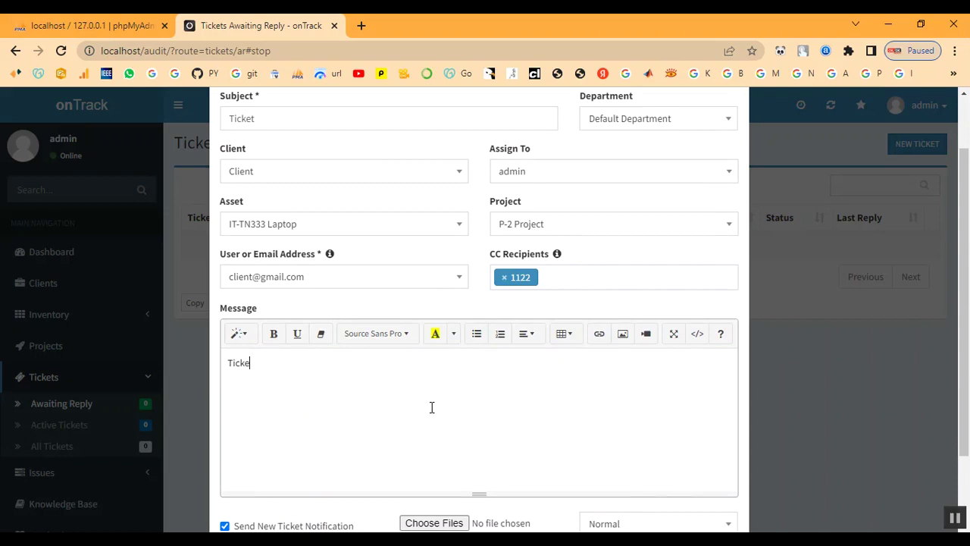
pyautogui.scroll(-1, 565, 385)
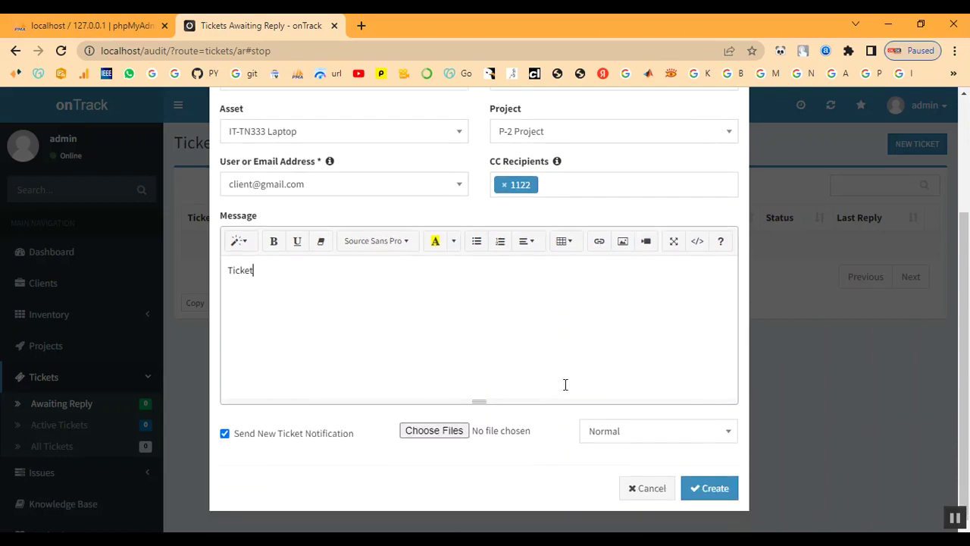
pyautogui.click(429, 435)
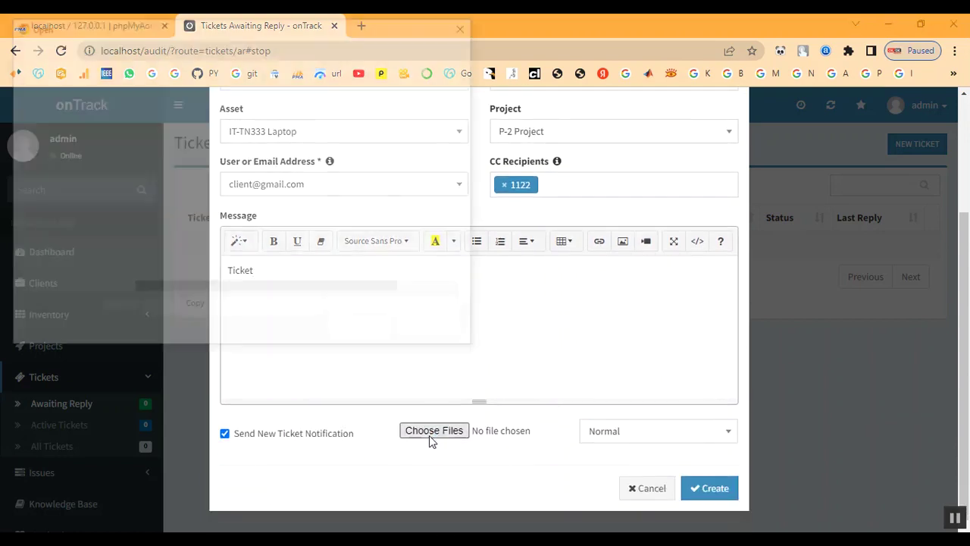
pyautogui.doubleClick(228, 183)
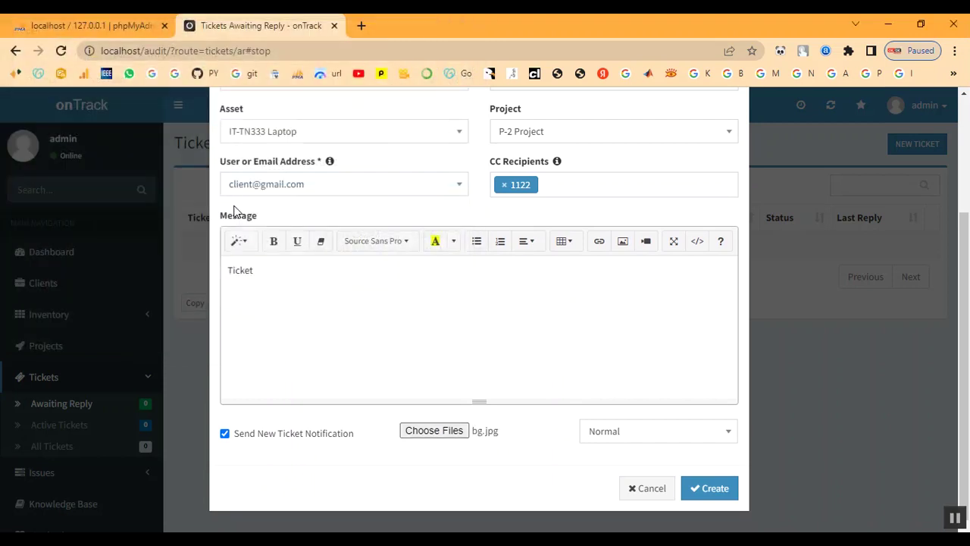
pyautogui.click(626, 431)
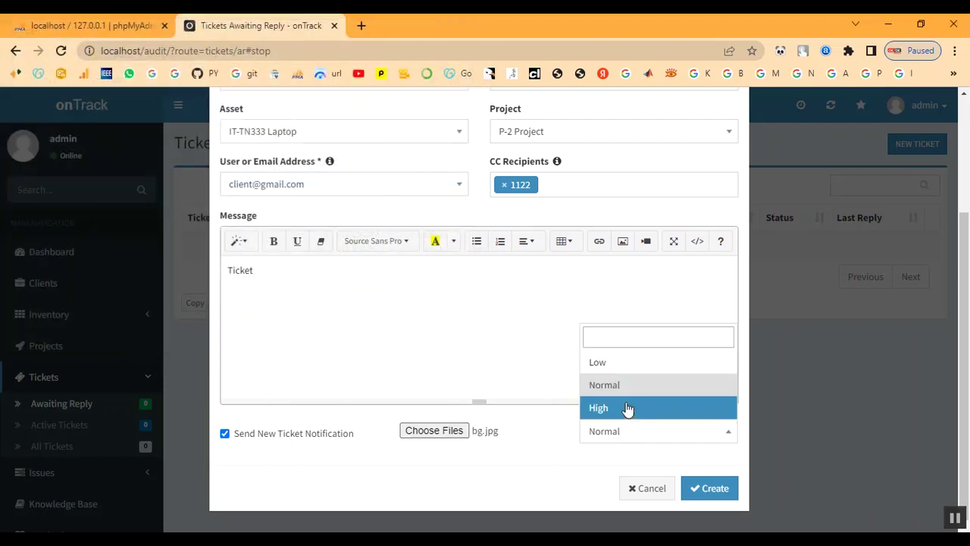
pyautogui.click(628, 407)
pyautogui.click(709, 490)
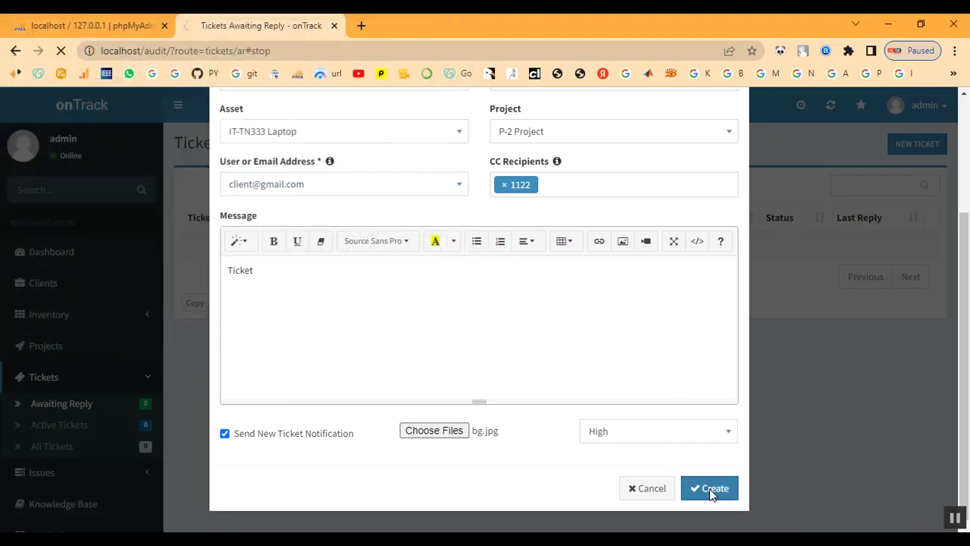
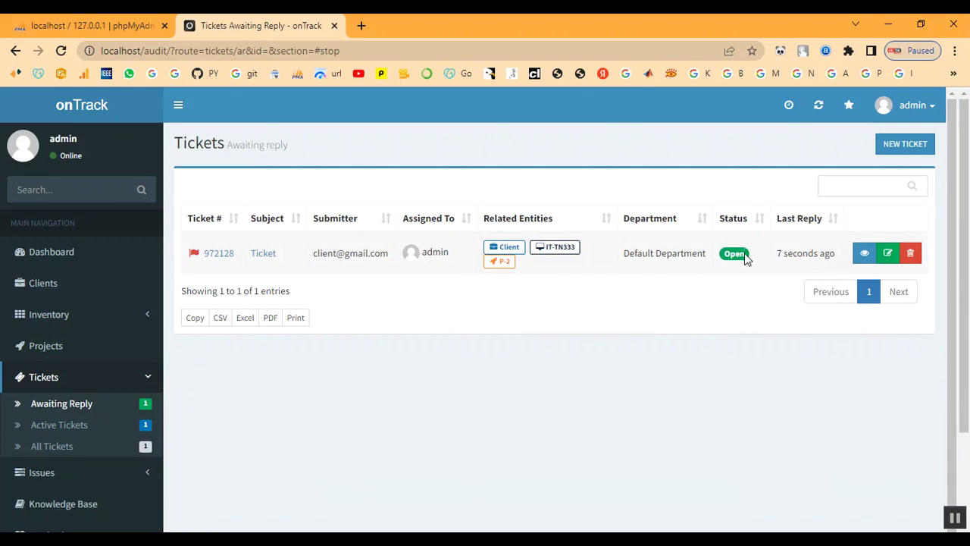
# Look at ticket 972128, then open project P-2's linked ticket categories
pyautogui.click(270, 257)
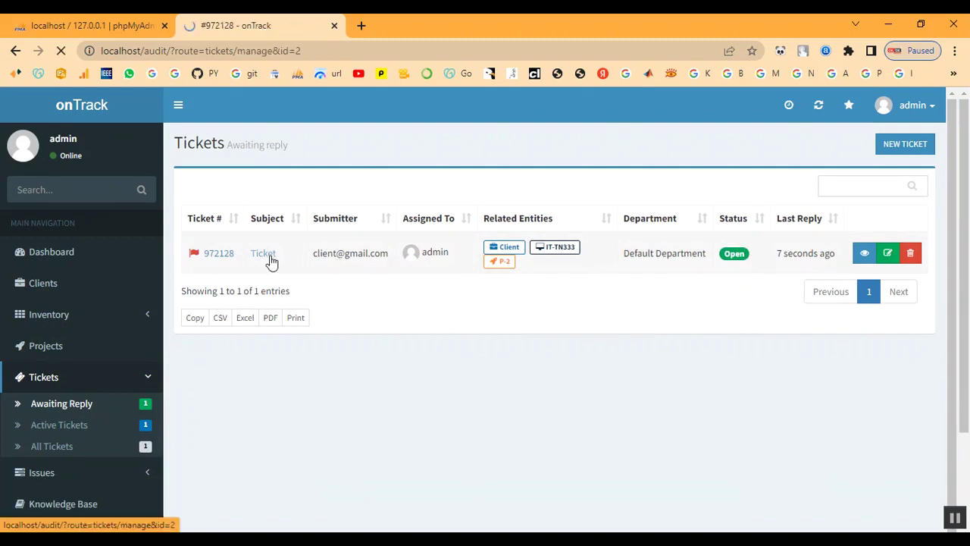
pyautogui.scroll(-3, 327, 303)
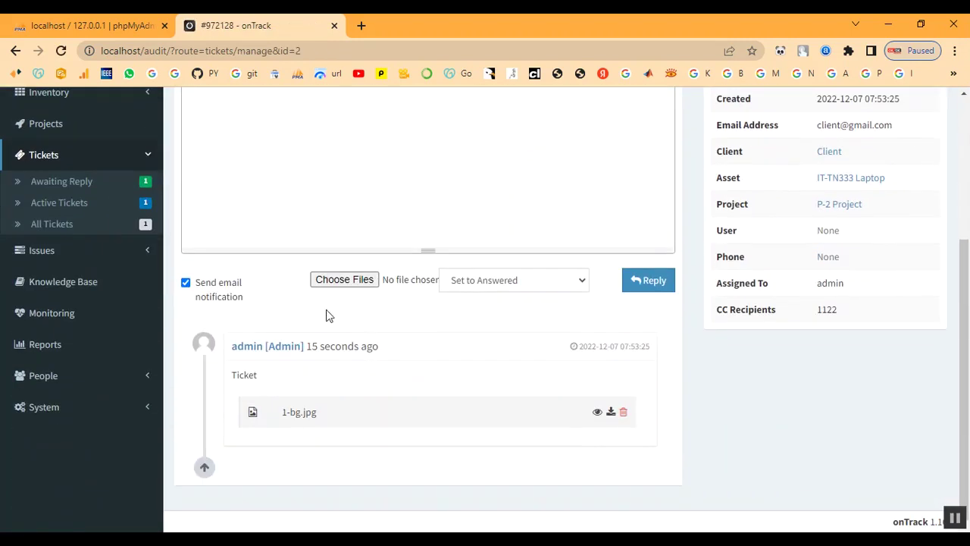
pyautogui.scroll(3, 470, 303)
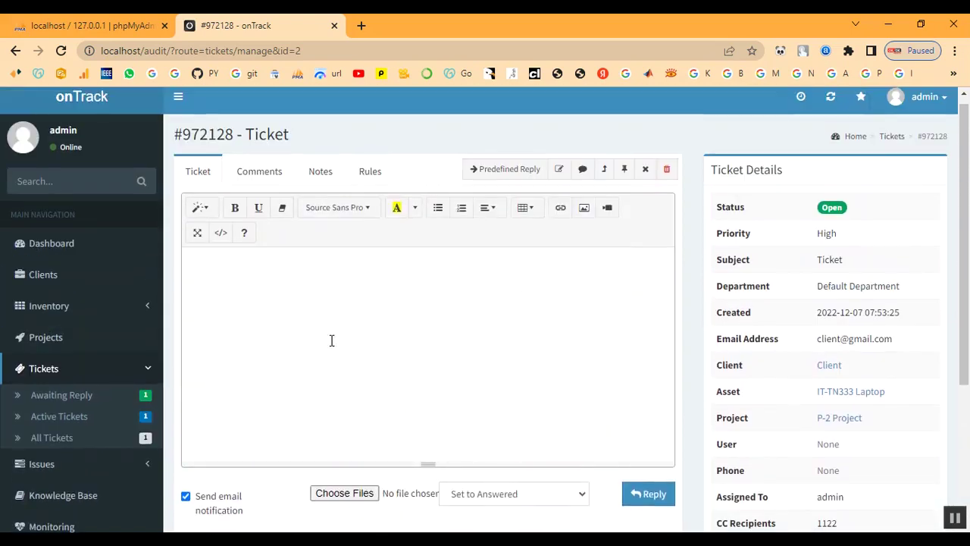
pyautogui.click(70, 342)
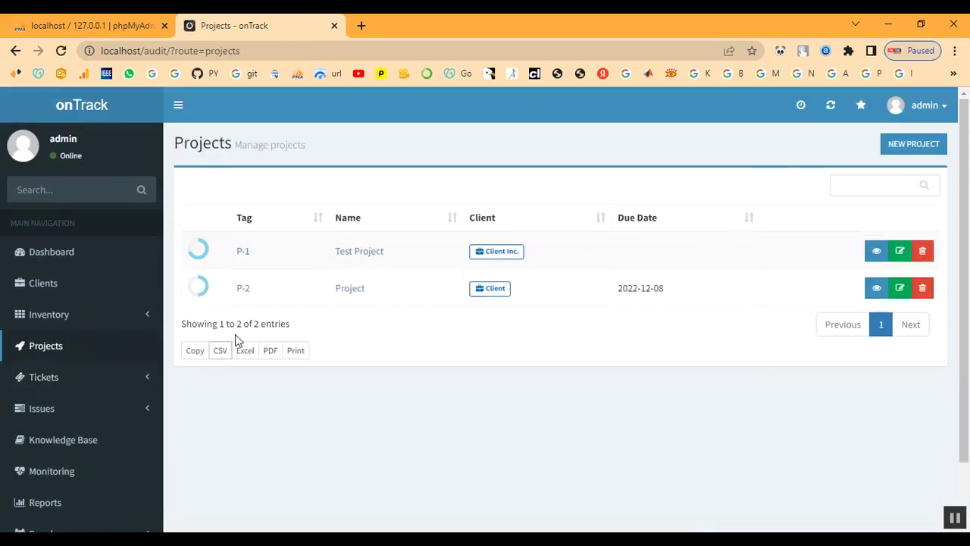
pyautogui.click(244, 291)
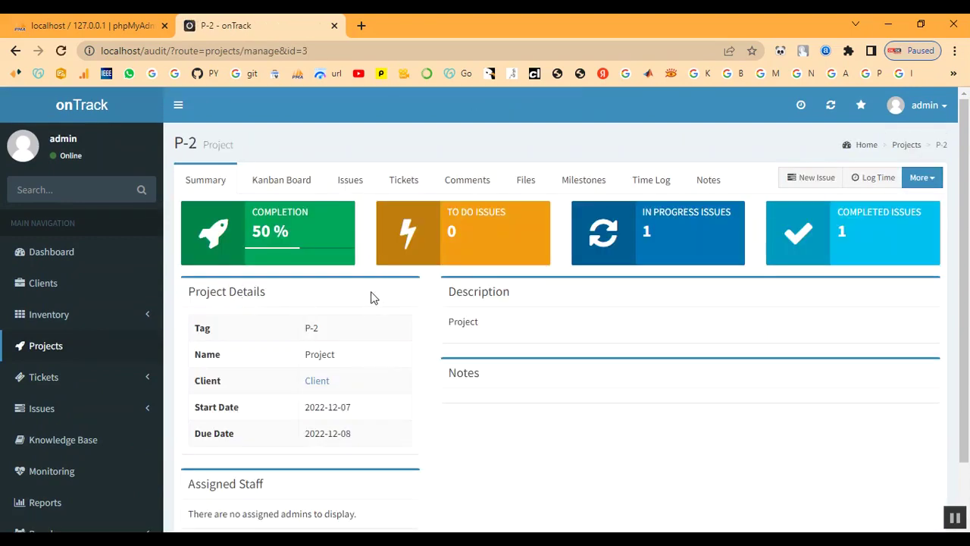
pyautogui.scroll(-1, 451, 316)
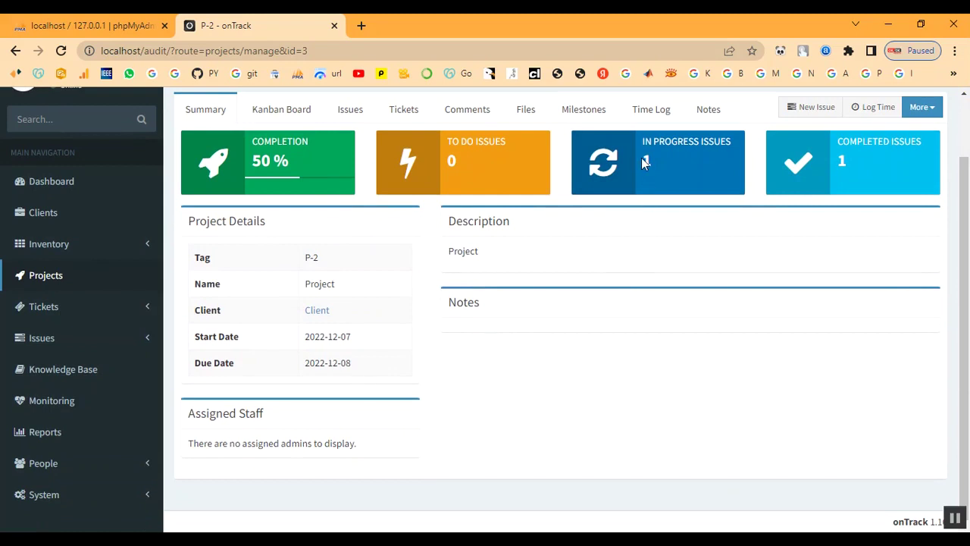
pyautogui.click(397, 111)
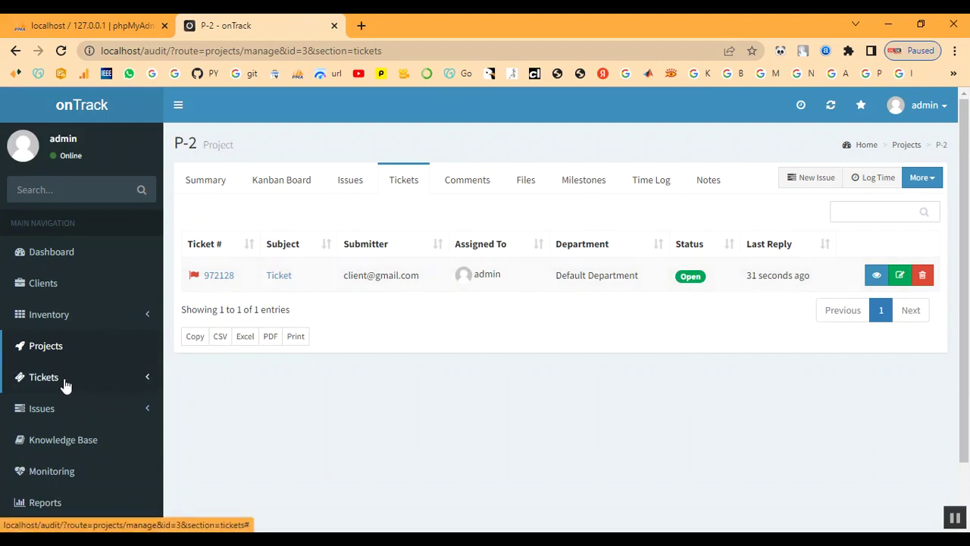
pyautogui.scroll(-1, 69, 378)
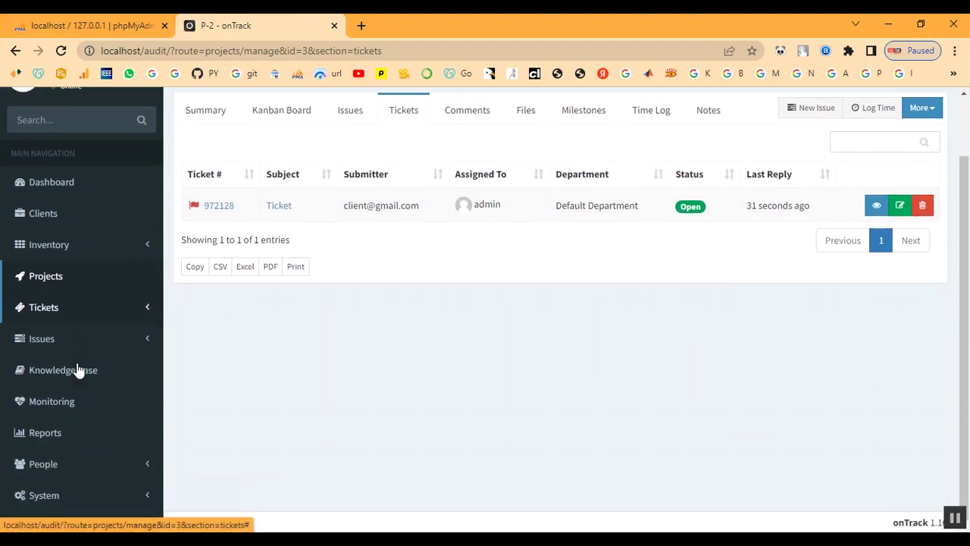
pyautogui.click(46, 314)
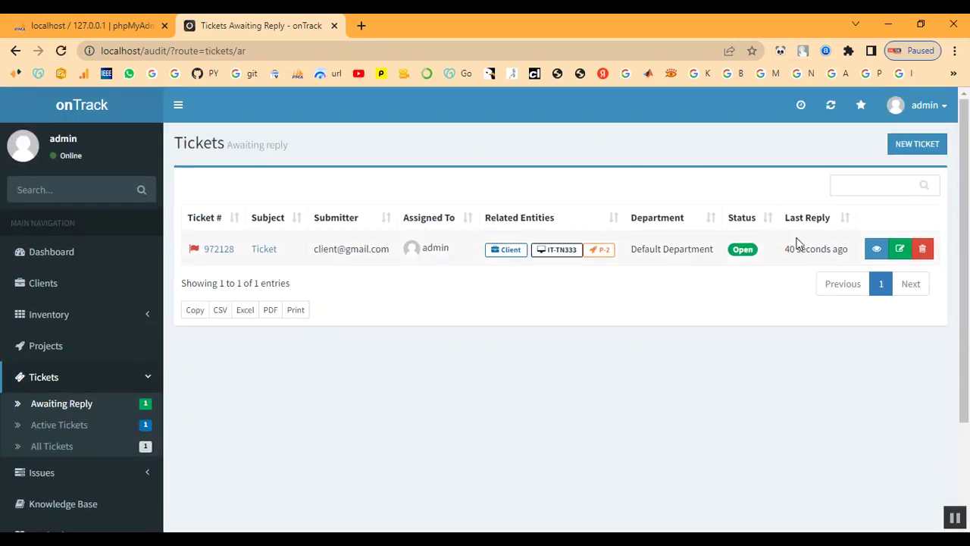
# Reply to ticket 972128 with bg2.jpg attached, keeping the status Answered
pyautogui.click(258, 256)
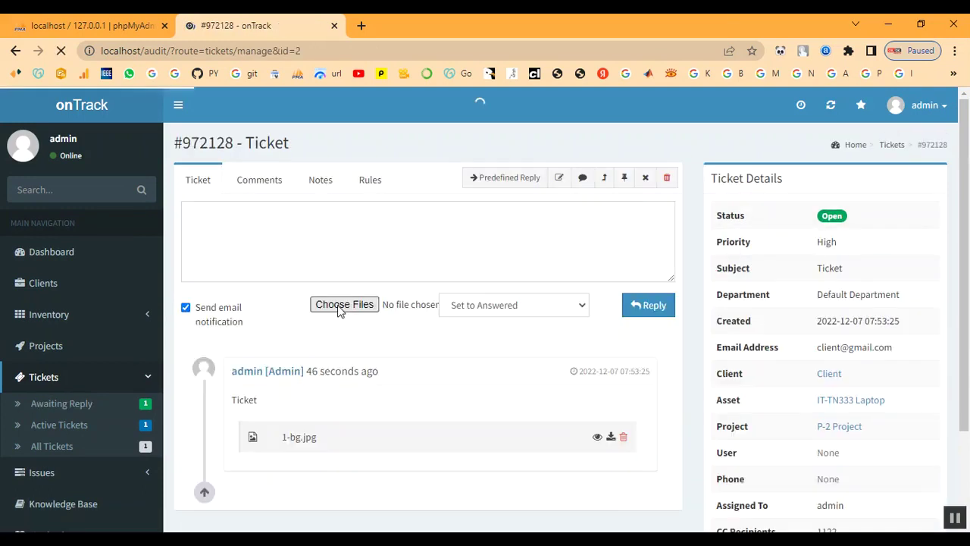
pyautogui.scroll(-2, 338, 306)
pyautogui.click(493, 366)
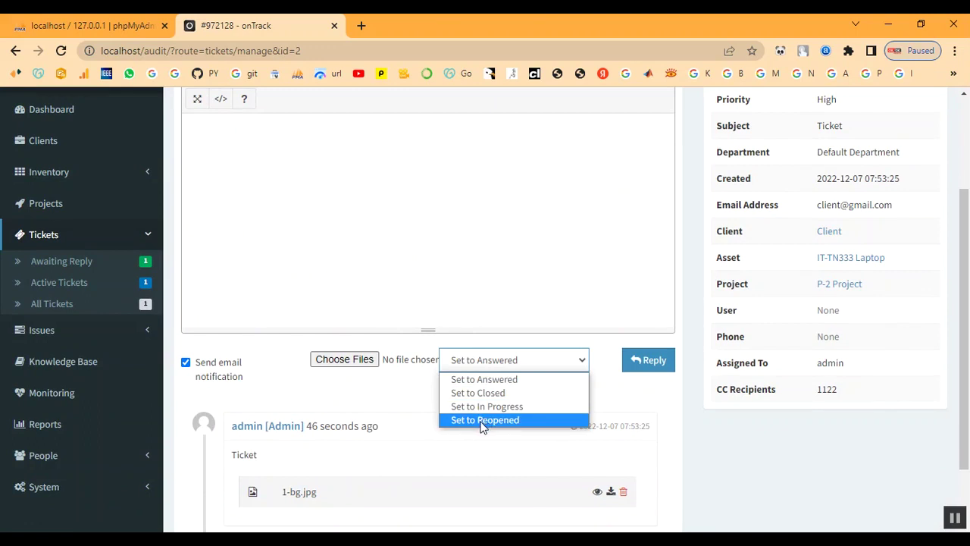
pyautogui.click(480, 381)
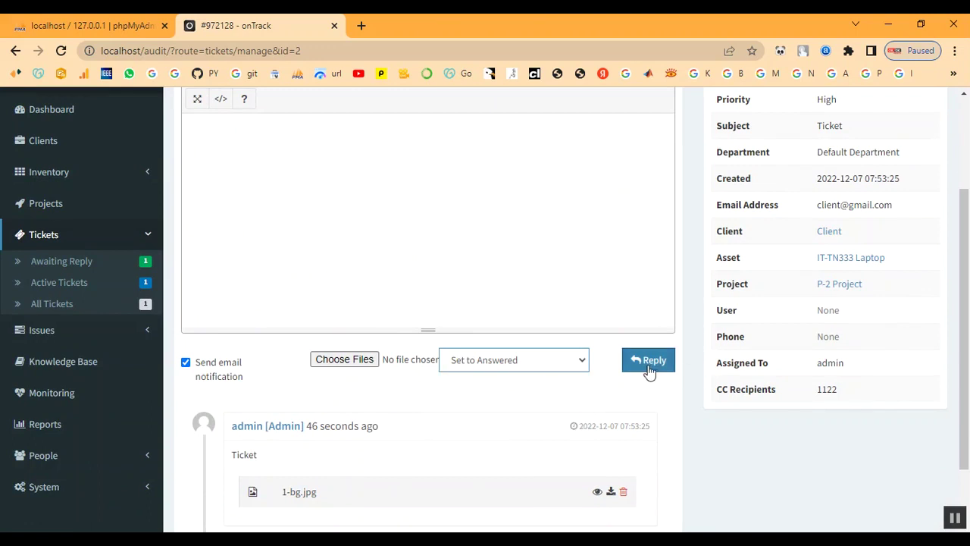
pyautogui.click(344, 360)
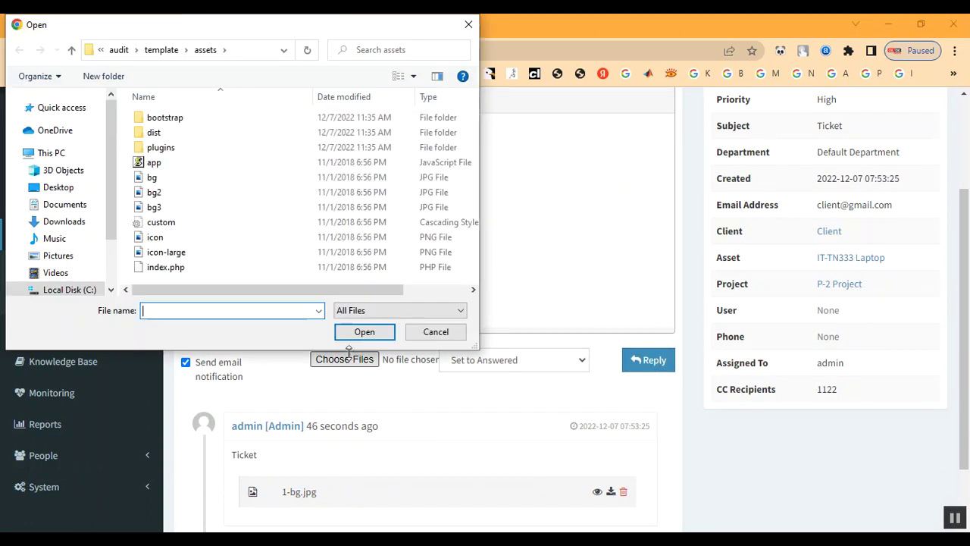
pyautogui.doubleClick(169, 190)
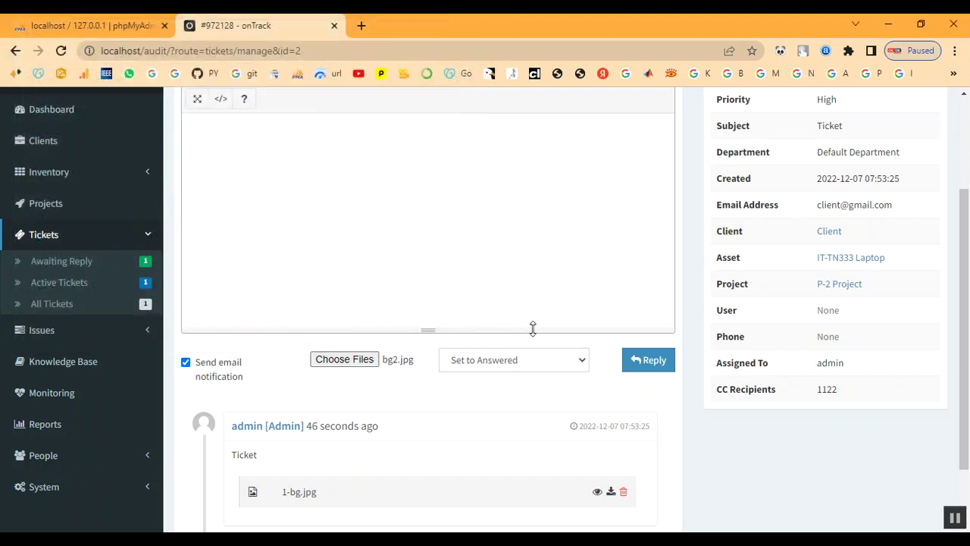
pyautogui.click(645, 361)
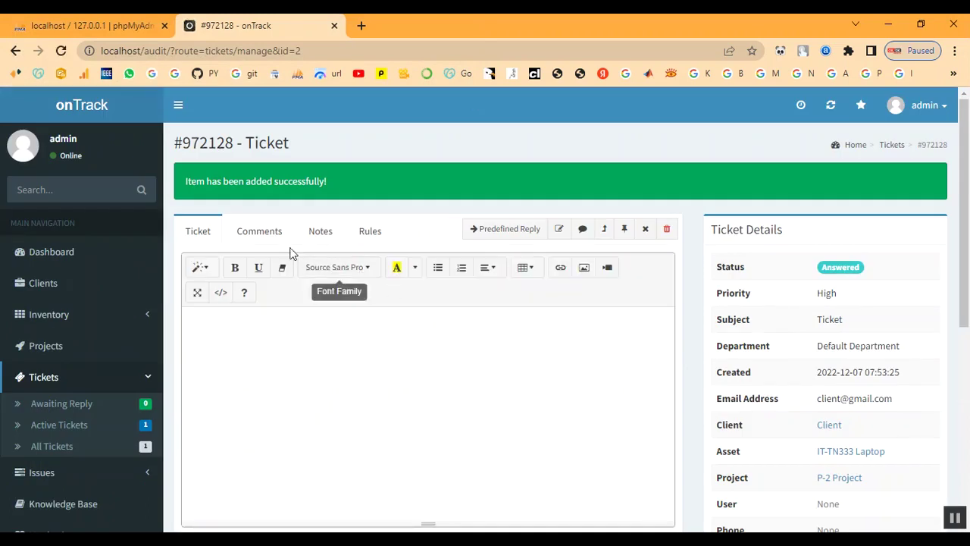
# Review the posted reply and return to the Projects list
pyautogui.scroll(-4, 492, 357)
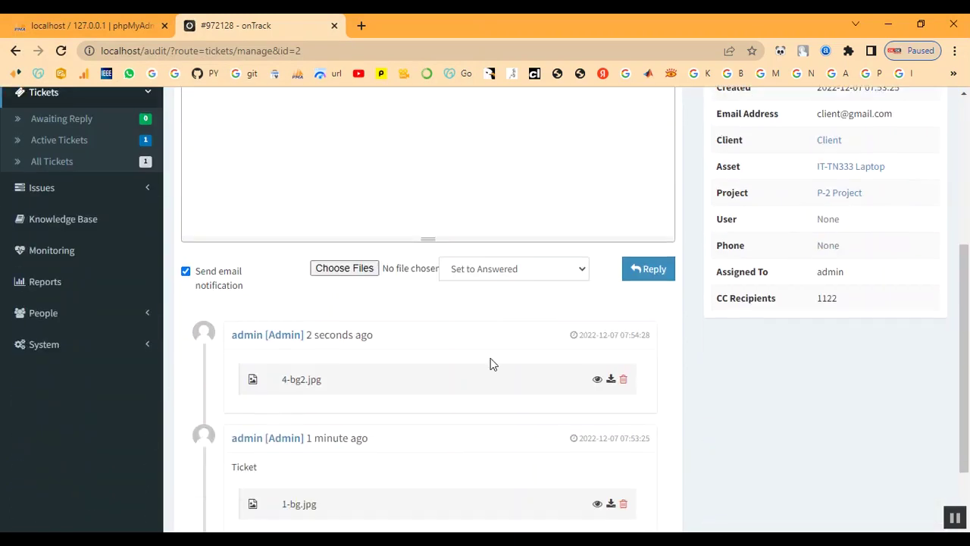
pyautogui.scroll(2, 492, 364)
pyautogui.scroll(1, 491, 358)
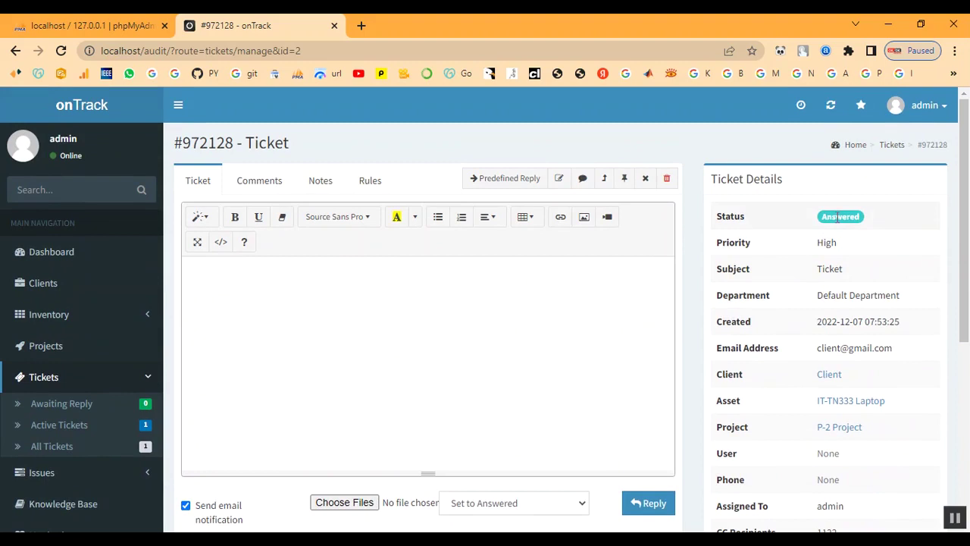
pyautogui.scroll(-3, 500, 359)
pyautogui.scroll(2, 500, 359)
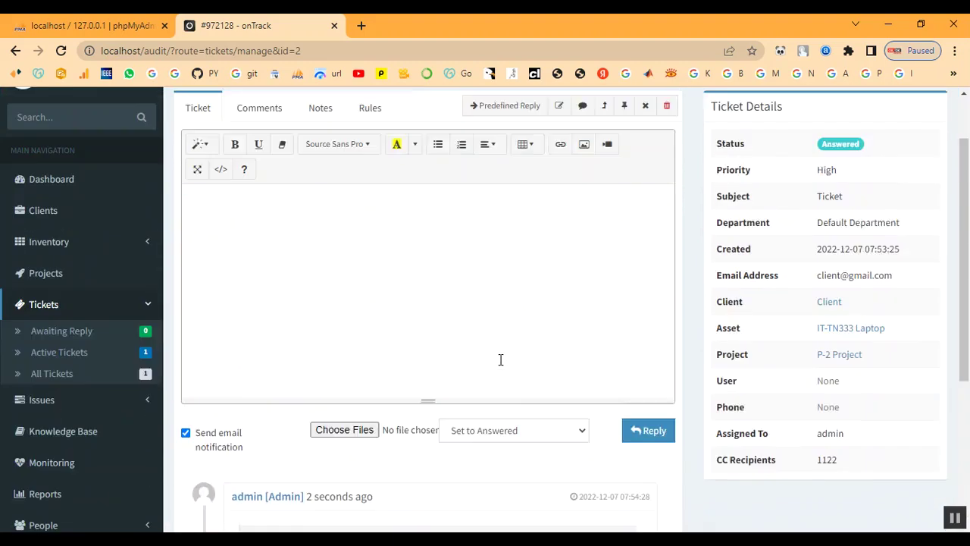
pyautogui.scroll(1, 501, 359)
pyautogui.click(46, 304)
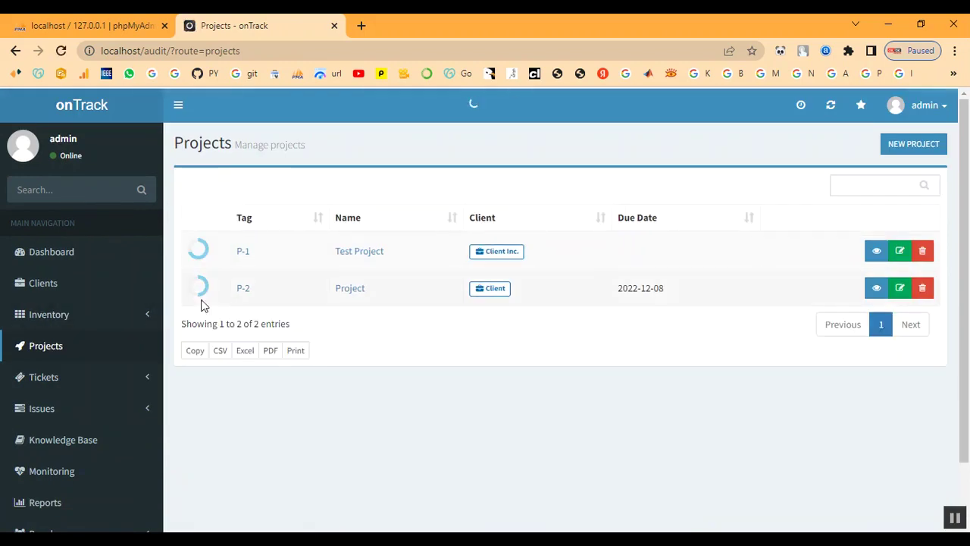
# From project P-2, list the Active Tickets, where 972128 shows Answered
pyautogui.click(243, 291)
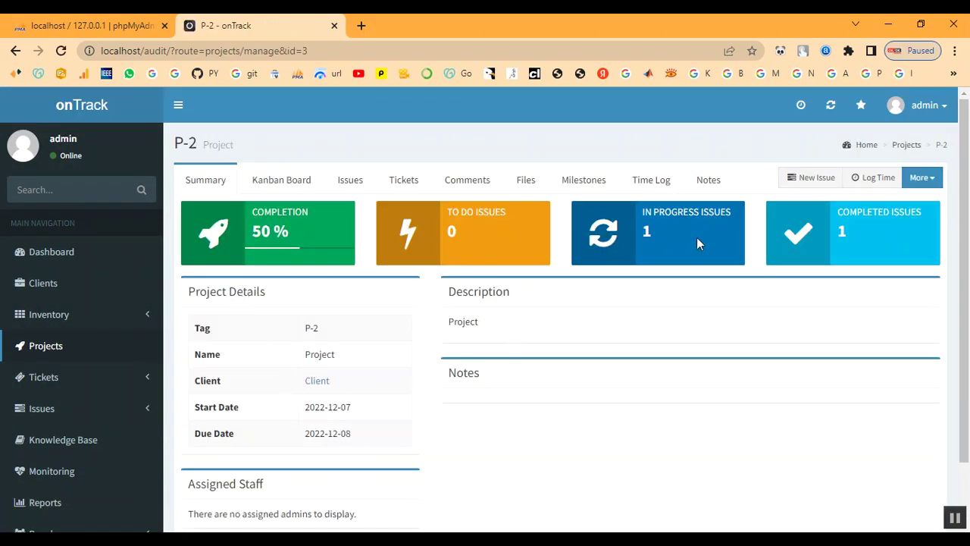
pyautogui.scroll(-1, 641, 323)
pyautogui.scroll(1, 641, 323)
pyautogui.scroll(-1, 227, 393)
pyautogui.click(40, 310)
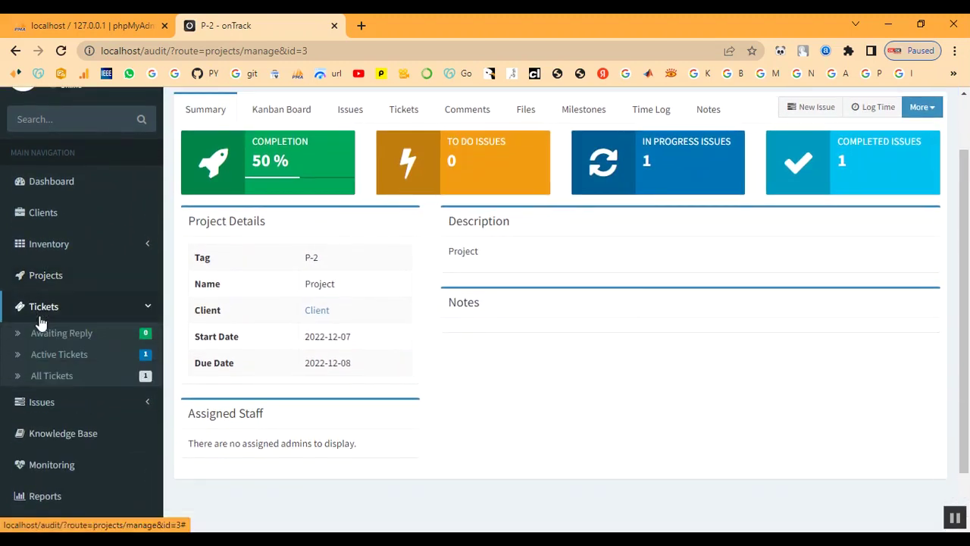
pyautogui.click(44, 356)
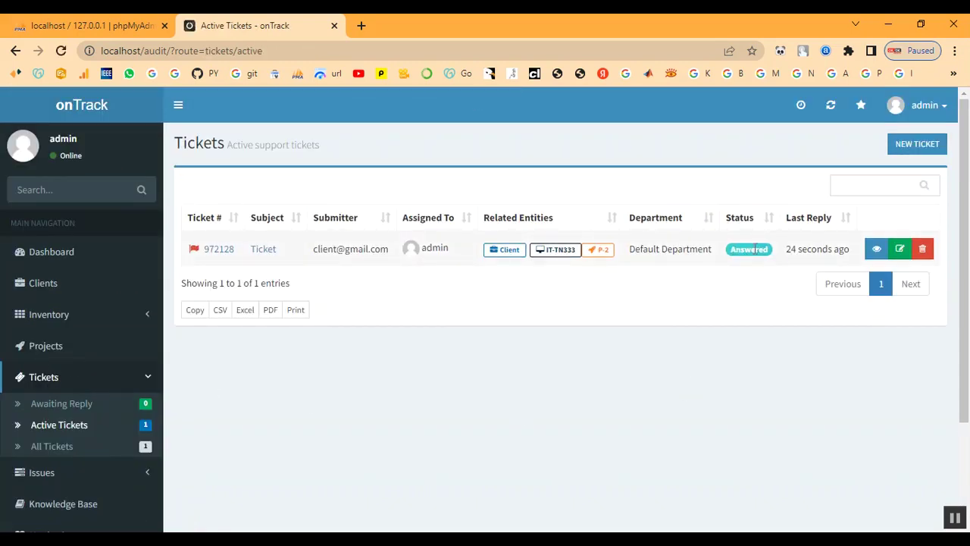
# Change ticket 972128's status to Closed in the Edit Ticket dialog and save
pyautogui.click(901, 250)
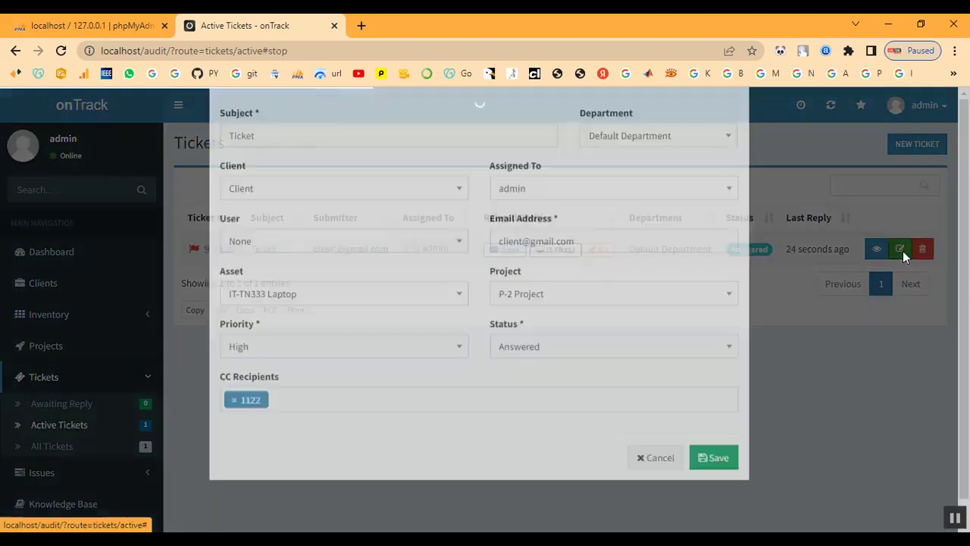
pyautogui.click(544, 375)
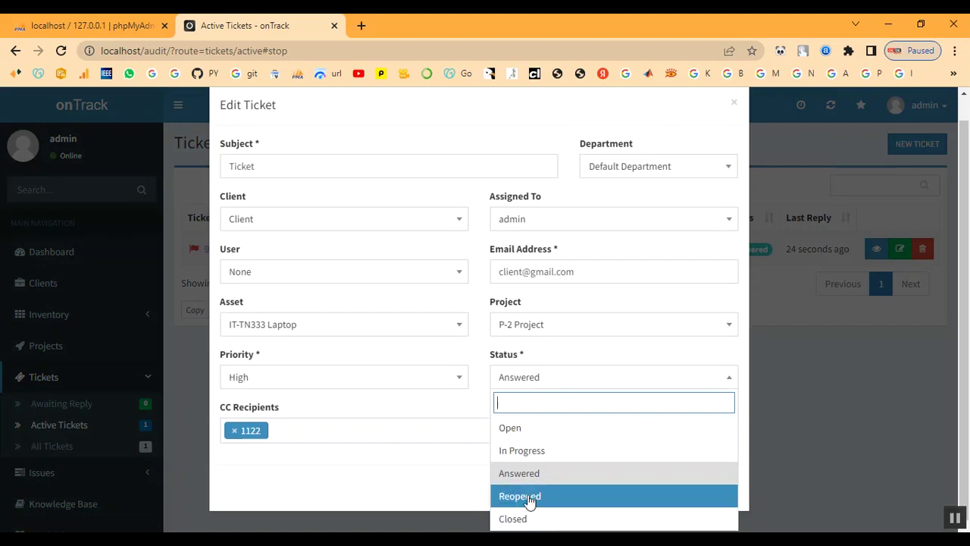
pyautogui.click(531, 519)
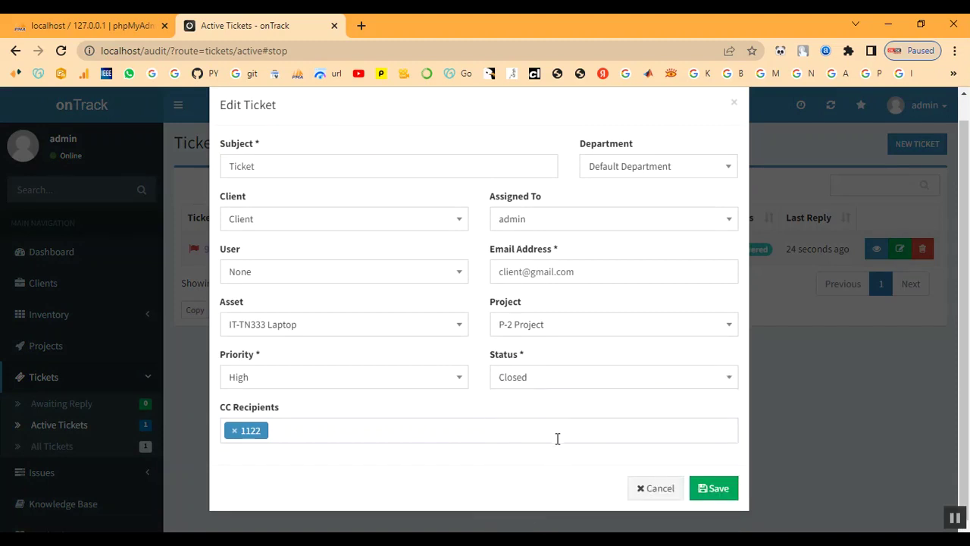
pyautogui.scroll(1, 326, 357)
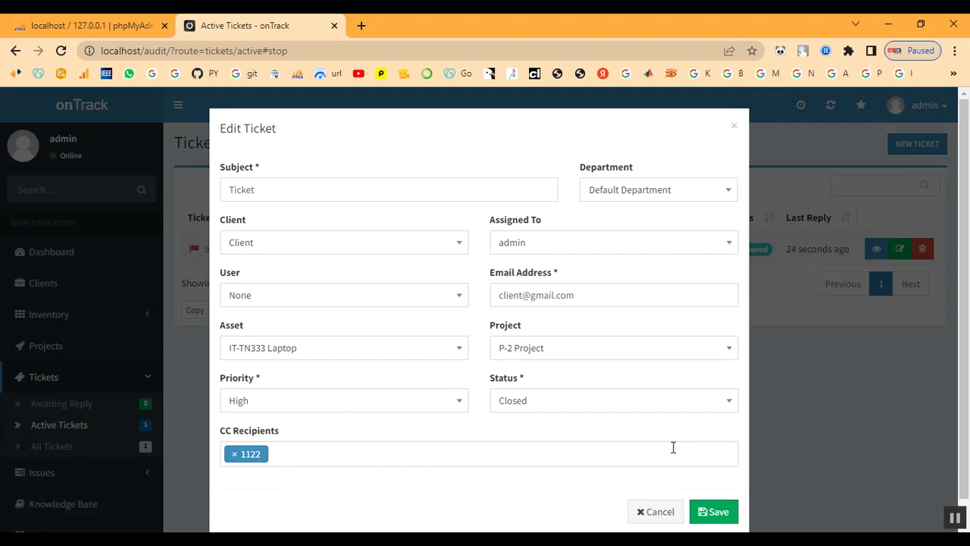
pyautogui.scroll(-1, 681, 447)
pyautogui.click(709, 491)
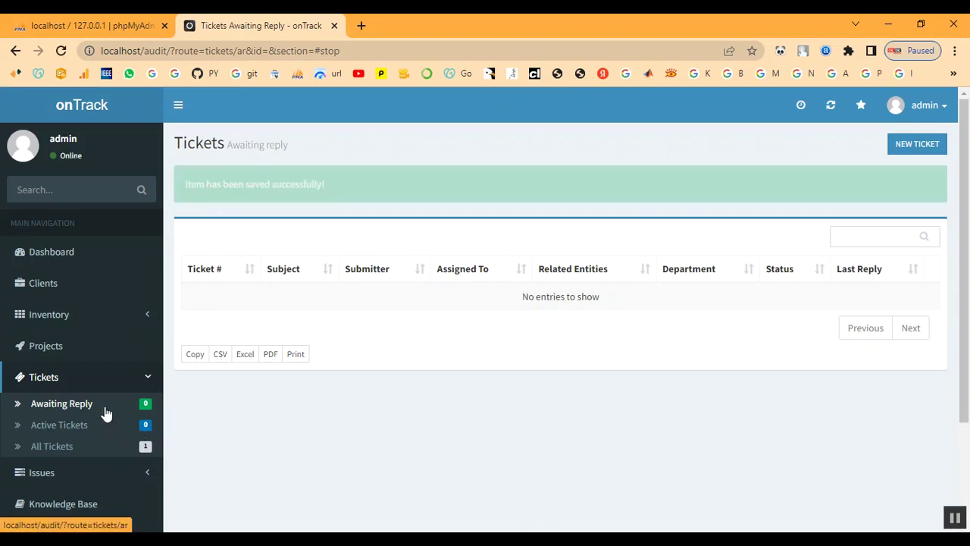
# Open project P-2's client overview
pyautogui.click(37, 345)
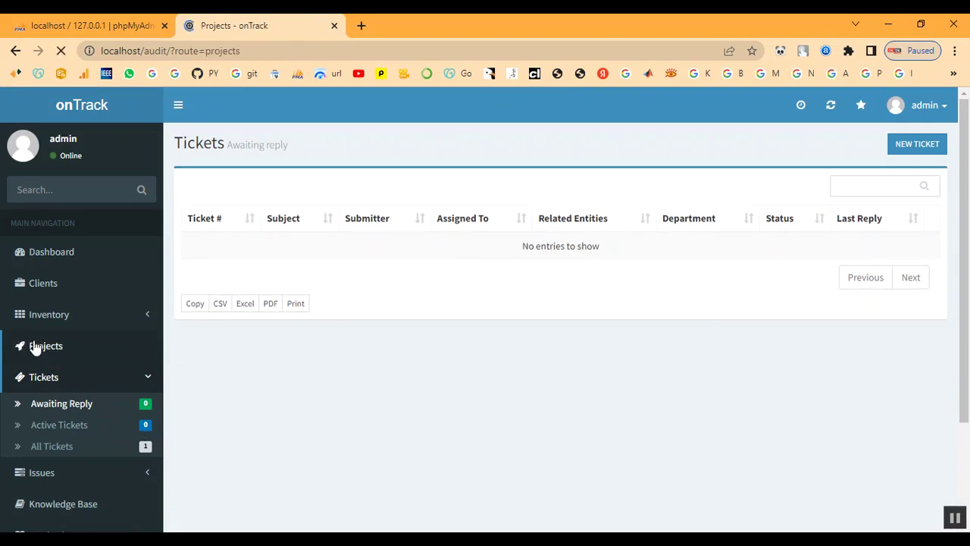
pyautogui.click(241, 289)
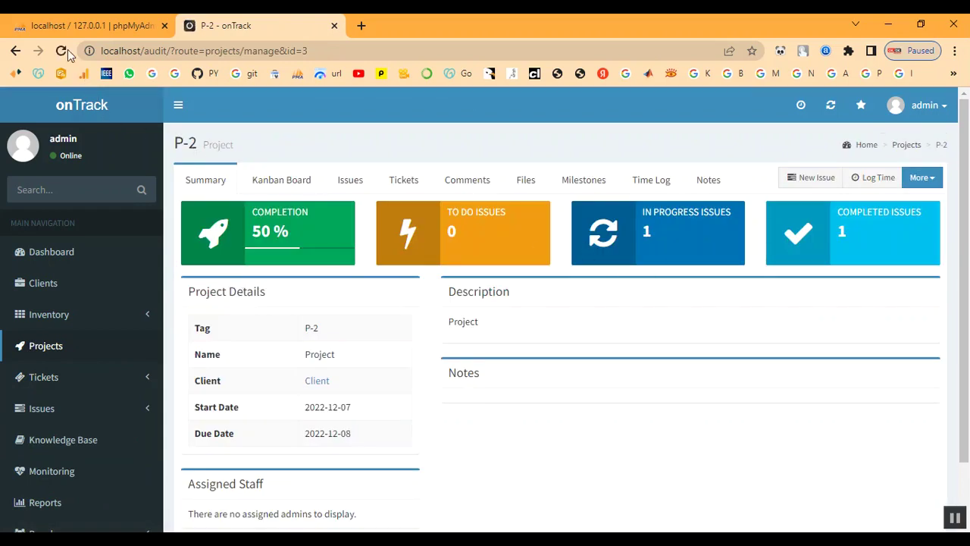
pyautogui.scroll(-1, 297, 368)
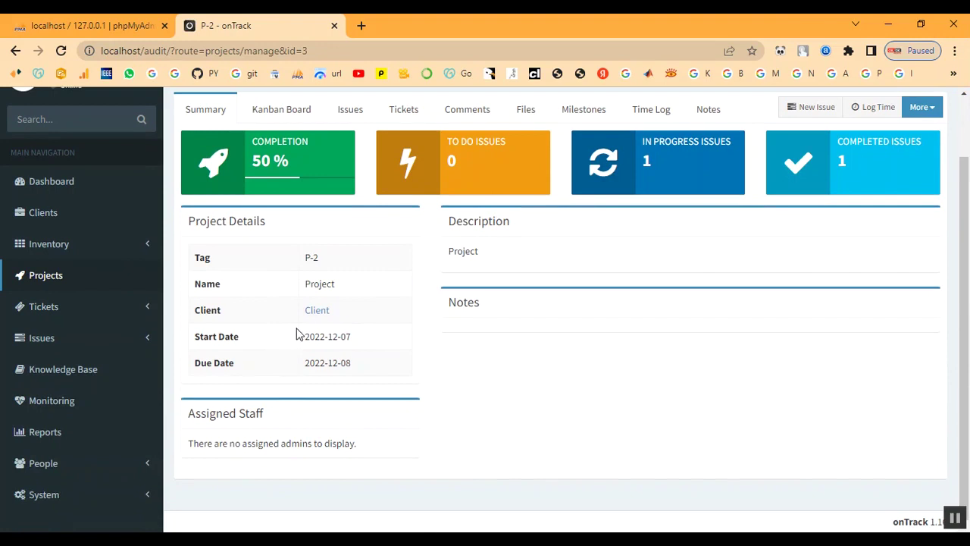
pyautogui.click(318, 312)
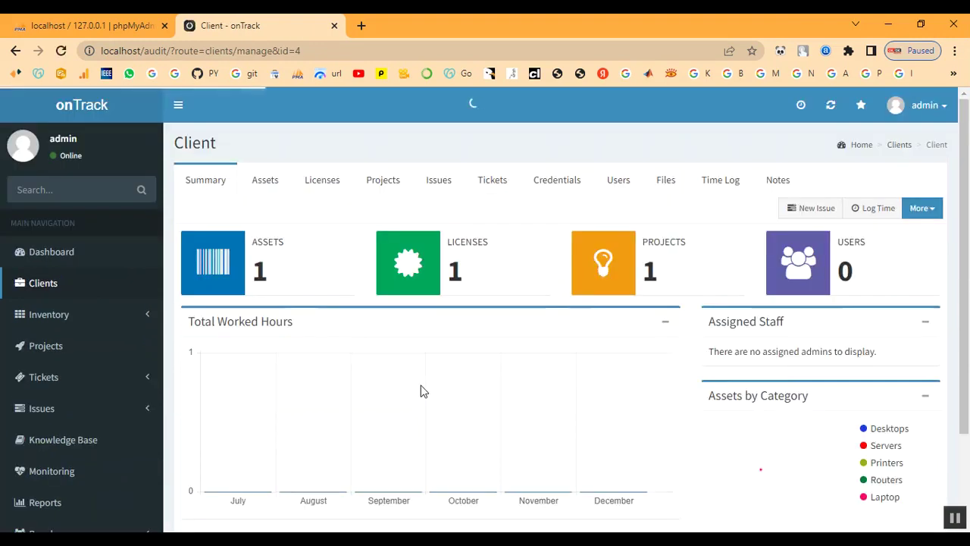
# Show the All Tickets list, with ticket 972128 marked Closed
pyautogui.moveTo(647, 197); pyautogui.dragTo(662, 201)
pyautogui.click(669, 218)
pyautogui.scroll(-1, 370, 348)
pyautogui.scroll(3, 123, 385)
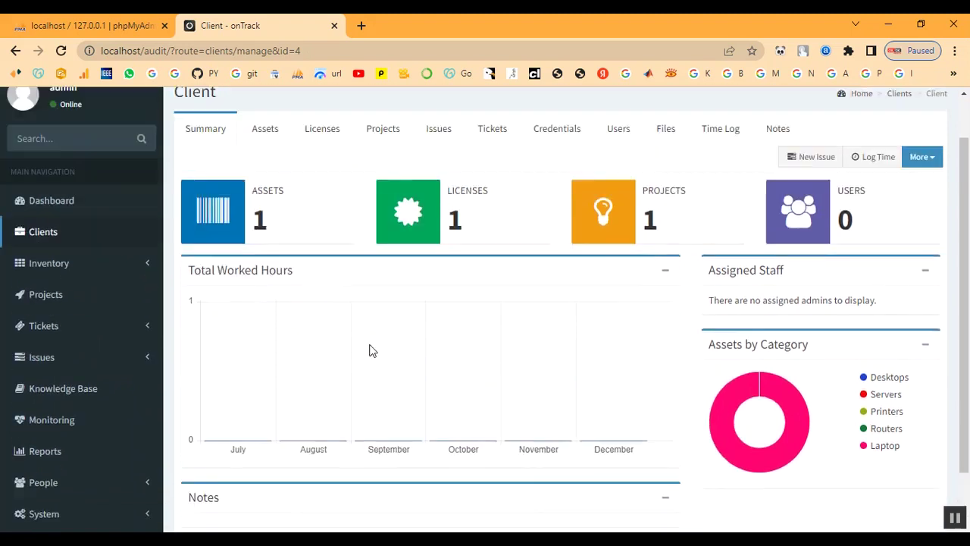
pyautogui.scroll(-3, 15, 416)
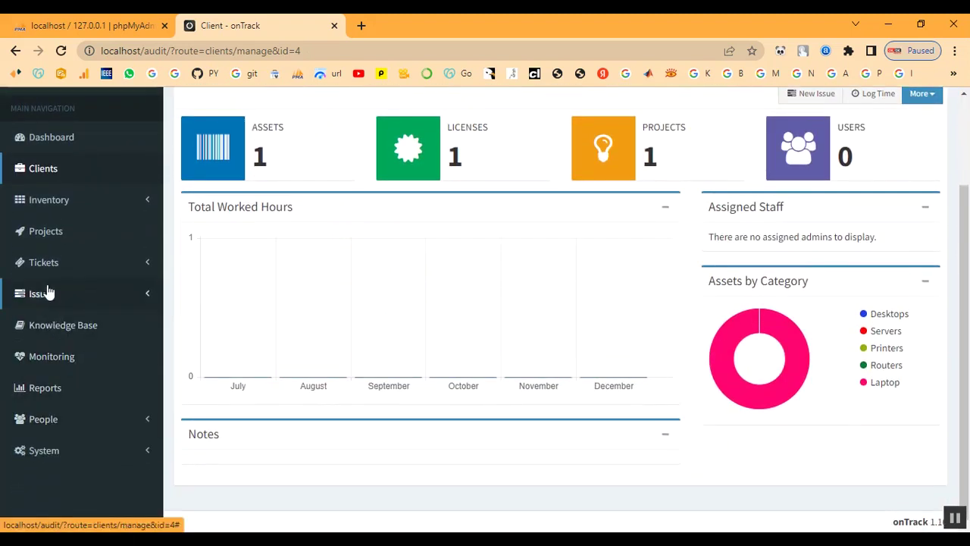
pyautogui.click(50, 265)
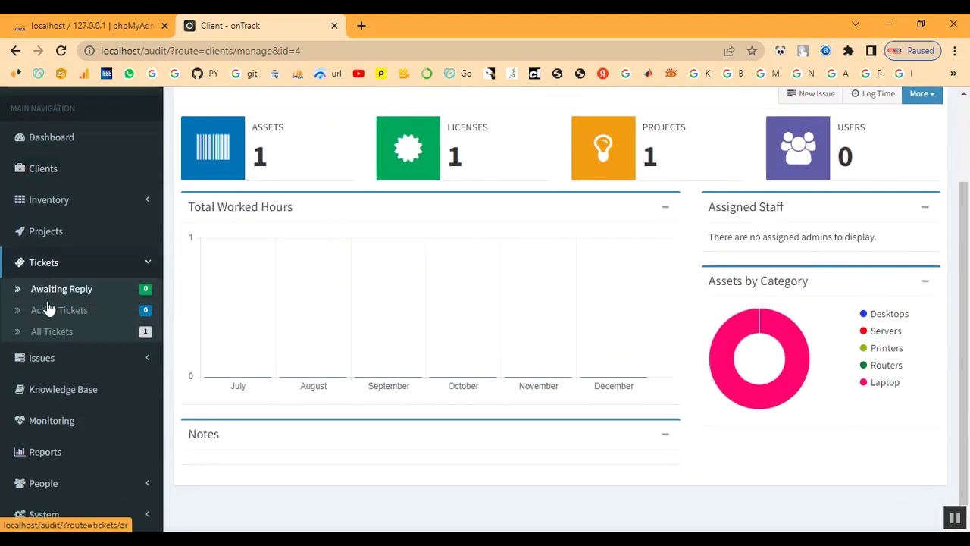
pyautogui.click(46, 332)
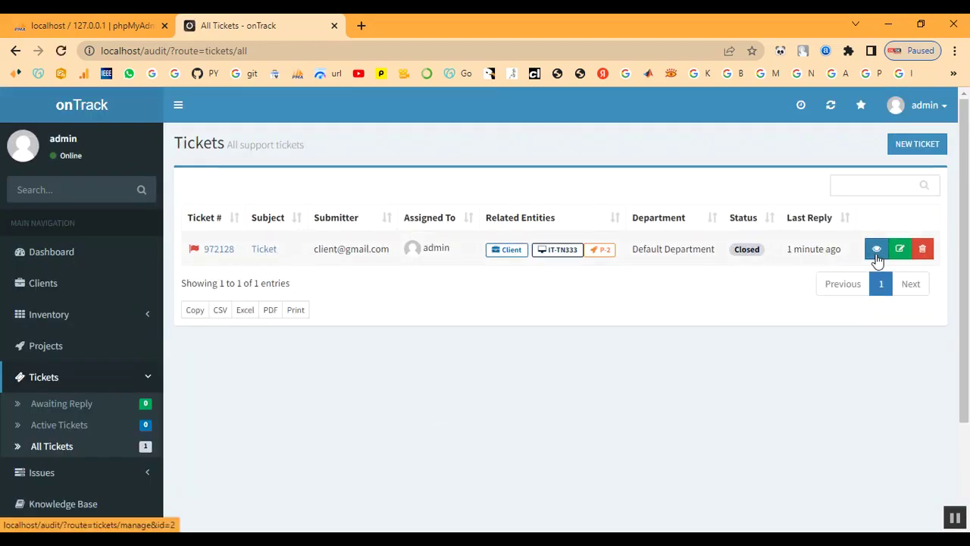
# Post a reply on ticket 972128 with the status set to Reopened
pyautogui.click(271, 251)
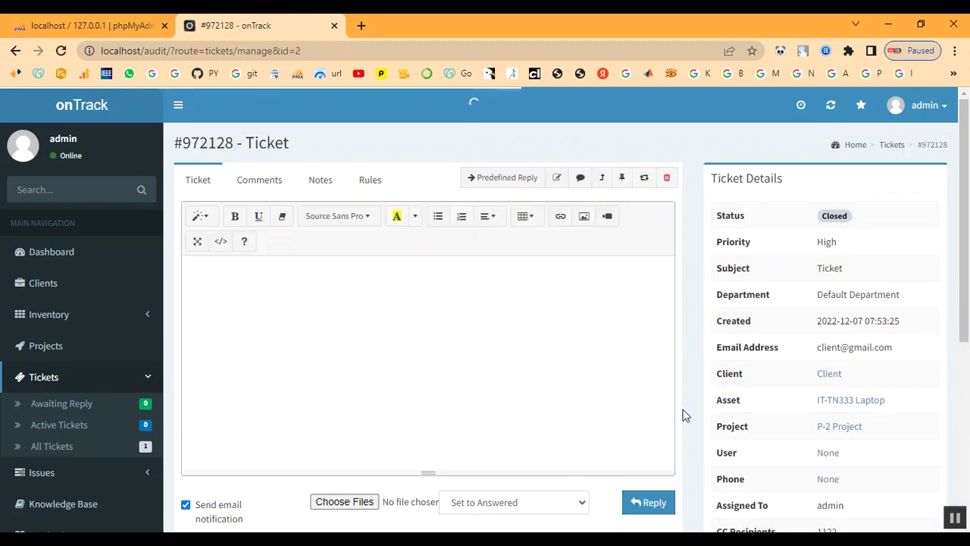
pyautogui.scroll(-2, 531, 394)
pyautogui.click(500, 360)
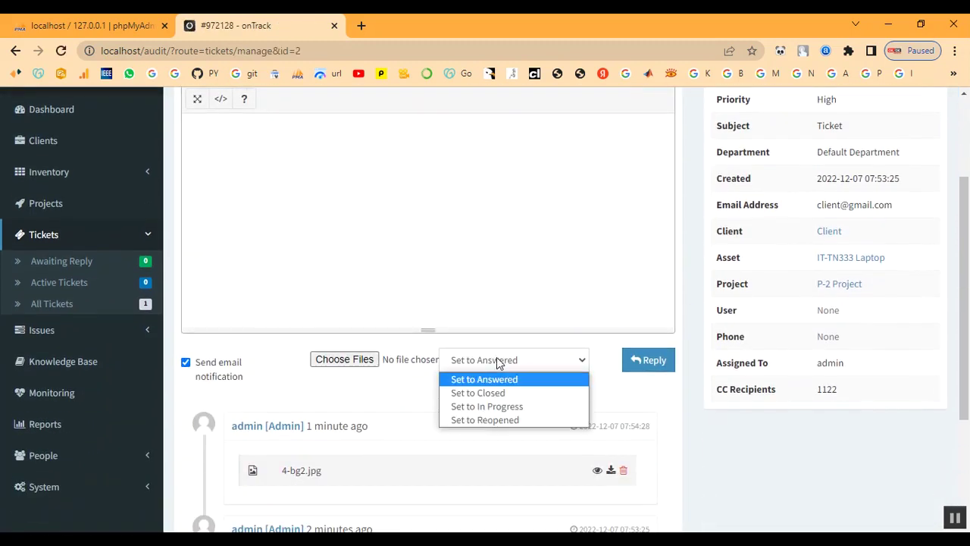
pyautogui.click(489, 409)
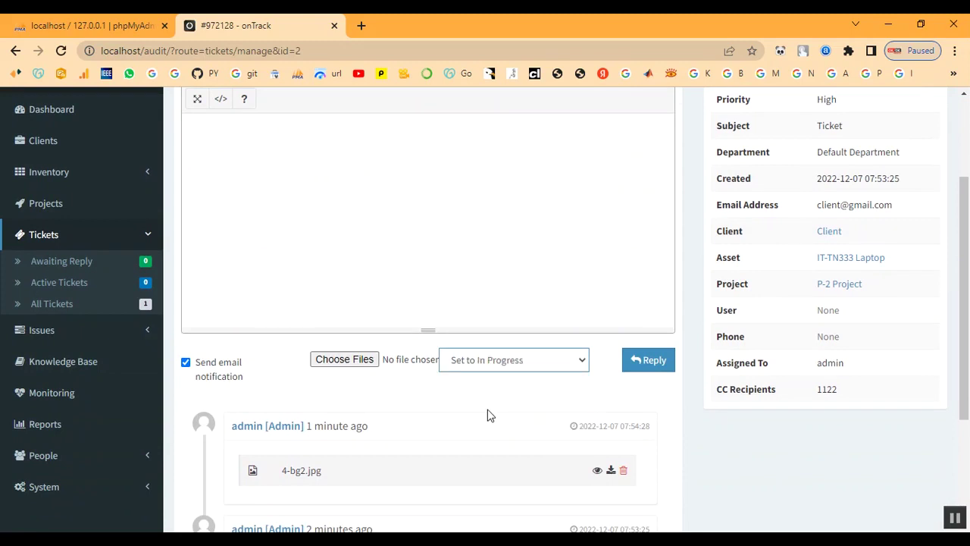
pyautogui.click(508, 366)
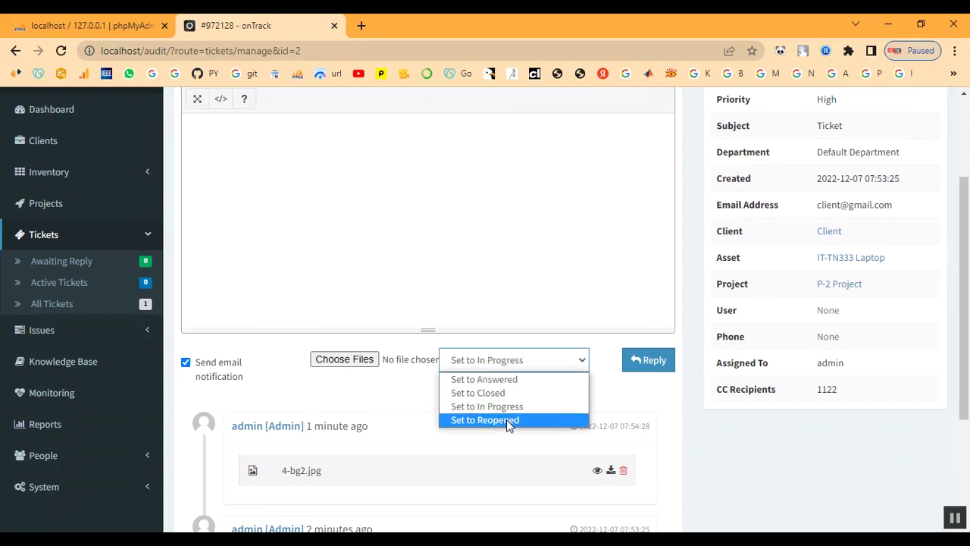
pyautogui.click(507, 421)
pyautogui.click(648, 368)
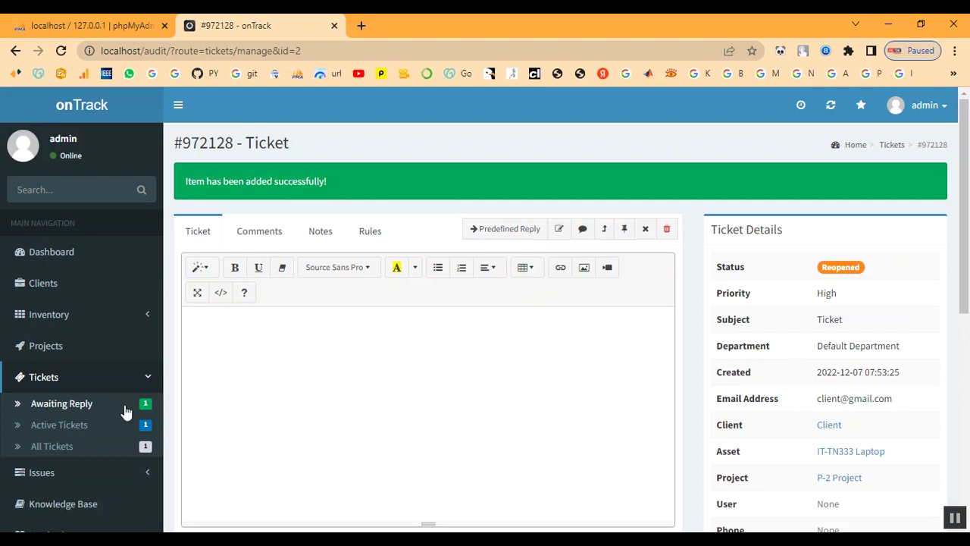
# Check Awaiting Reply tickets, then open P-2's summary at 50% and expand Issues
pyautogui.click(75, 413)
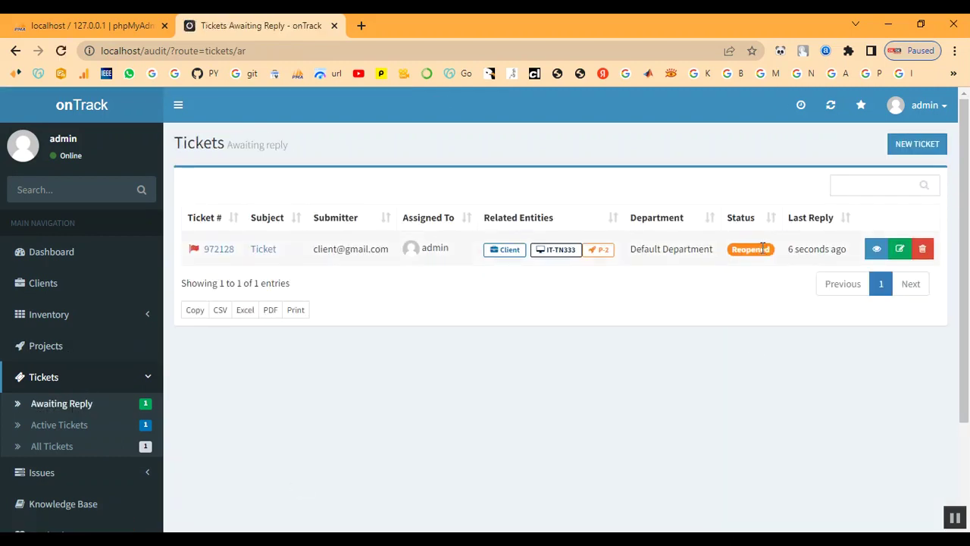
pyautogui.click(49, 349)
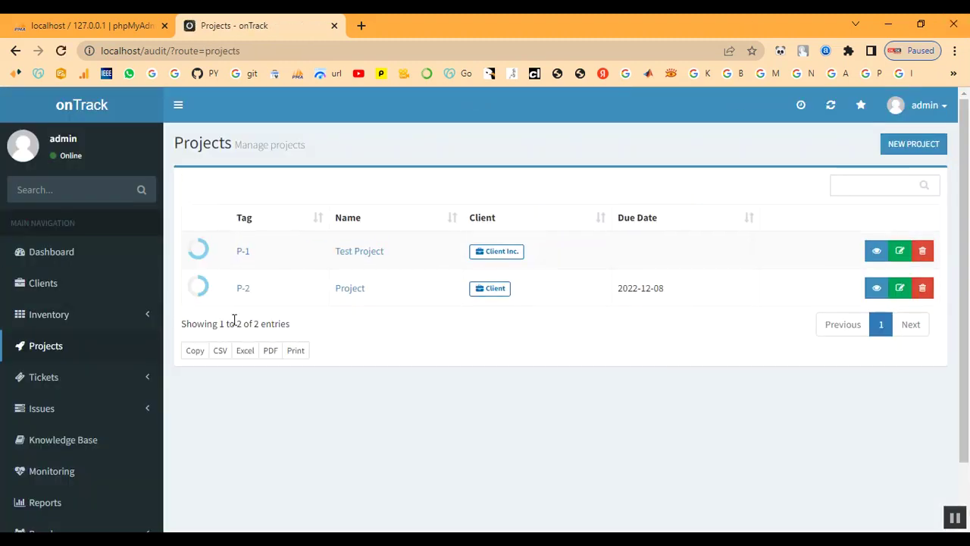
pyautogui.click(244, 293)
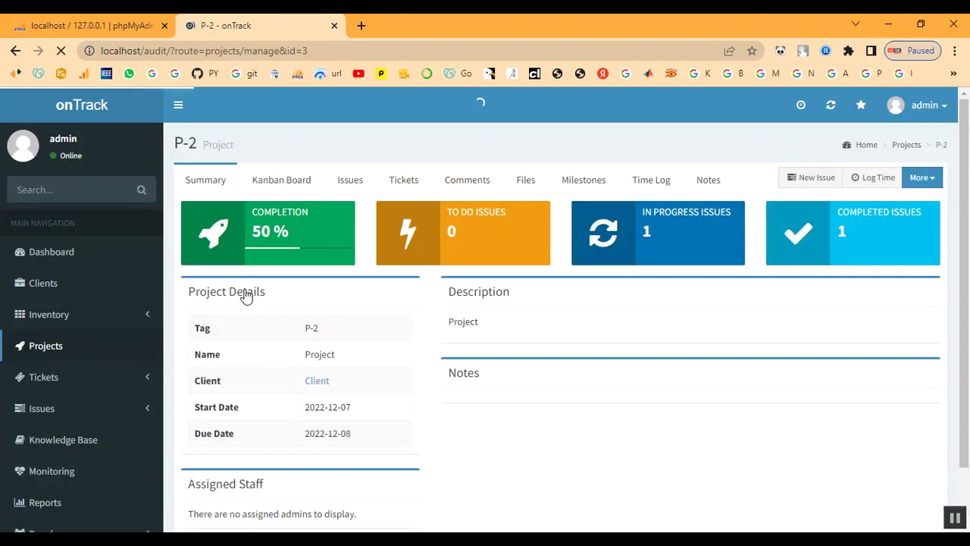
pyautogui.scroll(-1, 662, 392)
pyautogui.scroll(1, 662, 392)
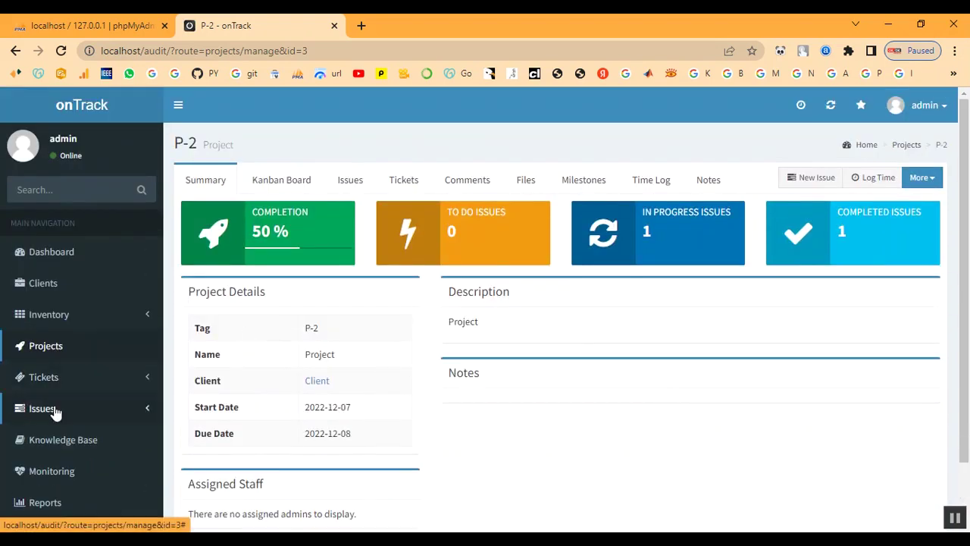
pyautogui.click(45, 378)
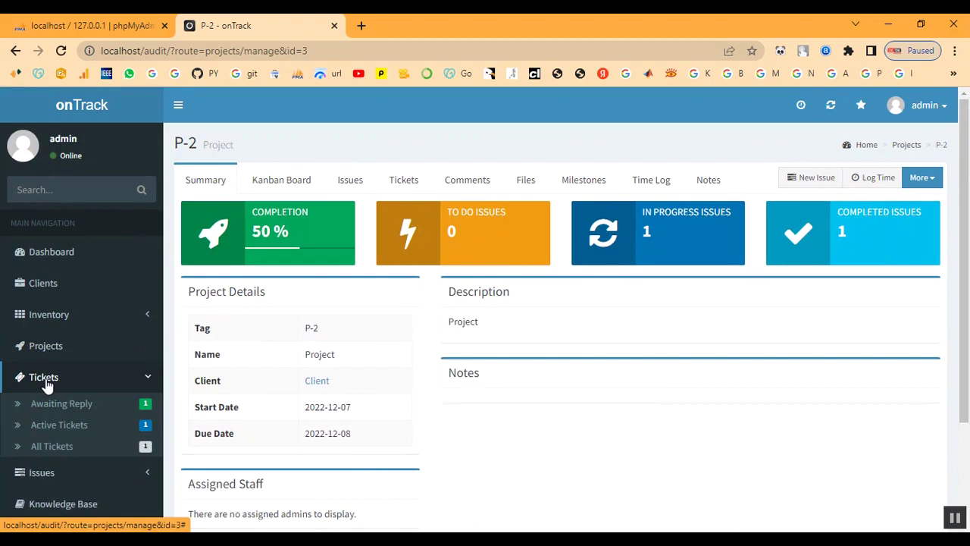
pyautogui.scroll(-1, 45, 383)
pyautogui.scroll(-1, 45, 385)
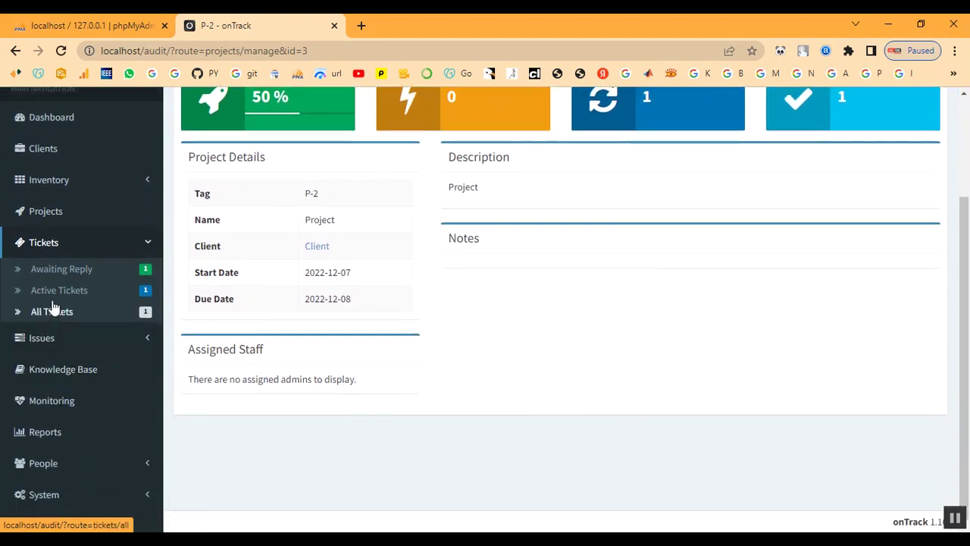
pyautogui.click(44, 341)
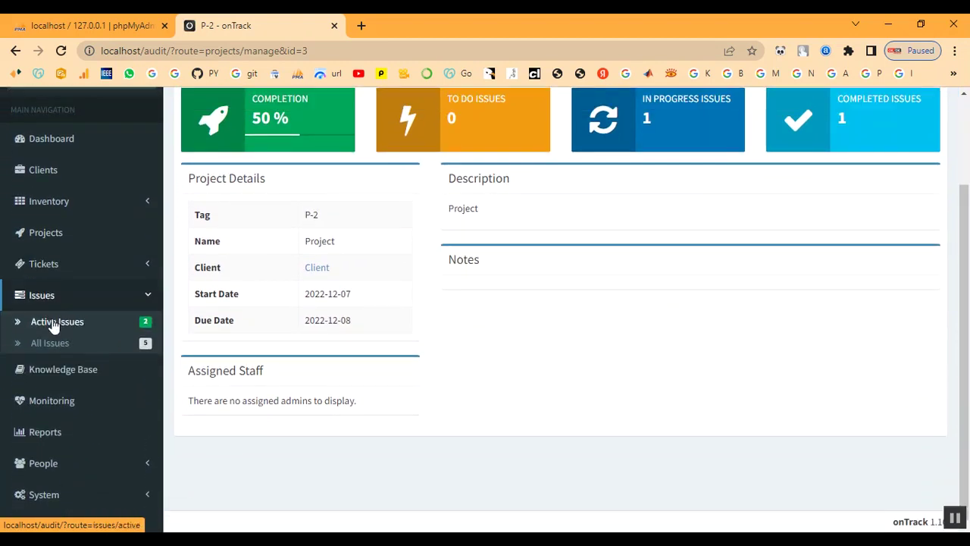
# Set the active P-2 issue 'Ticket' to Done and save it
pyautogui.click(55, 326)
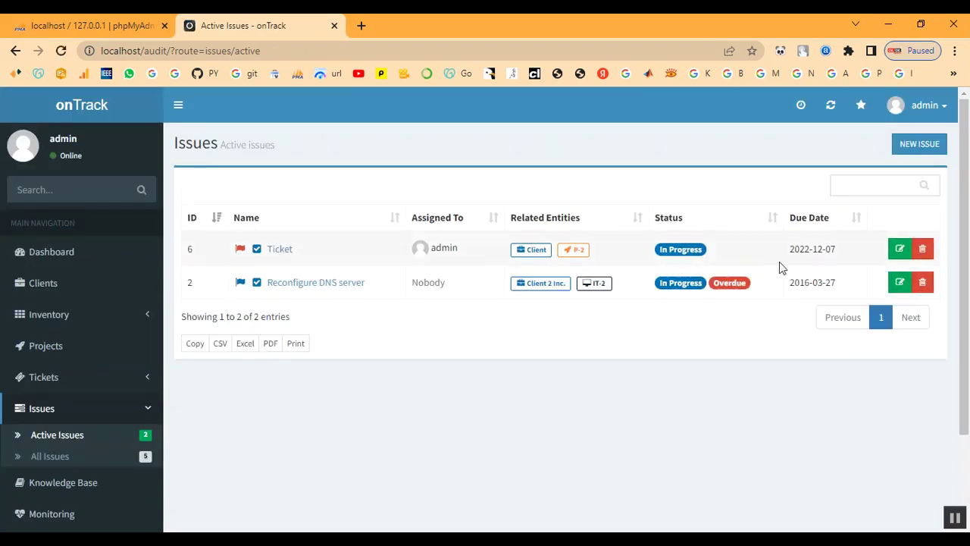
pyautogui.click(898, 250)
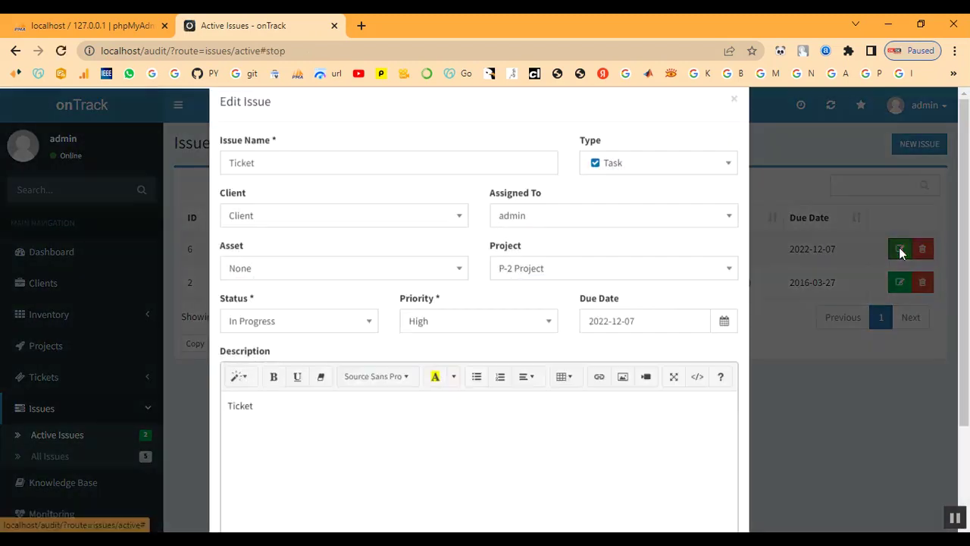
pyautogui.scroll(-1, 543, 301)
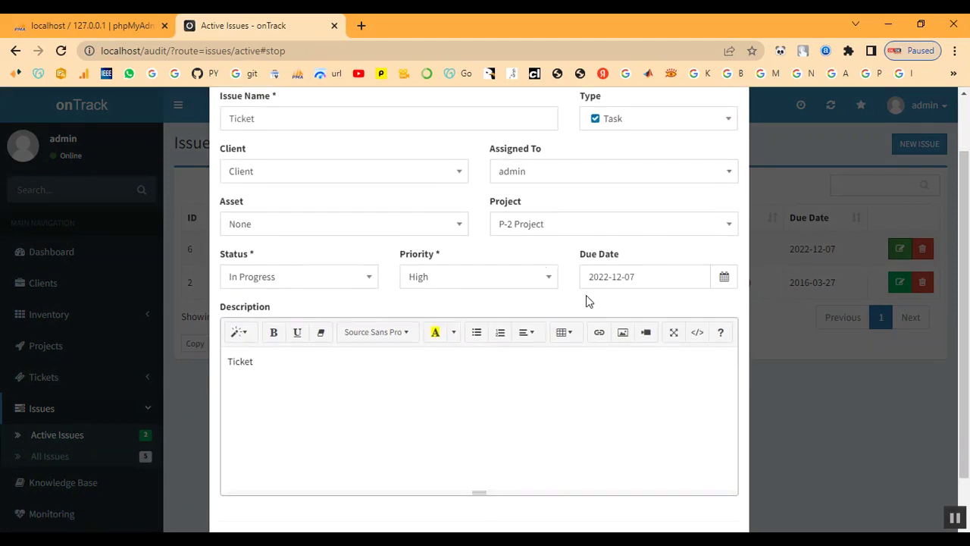
pyautogui.scroll(-1, 437, 360)
pyautogui.scroll(2, 433, 364)
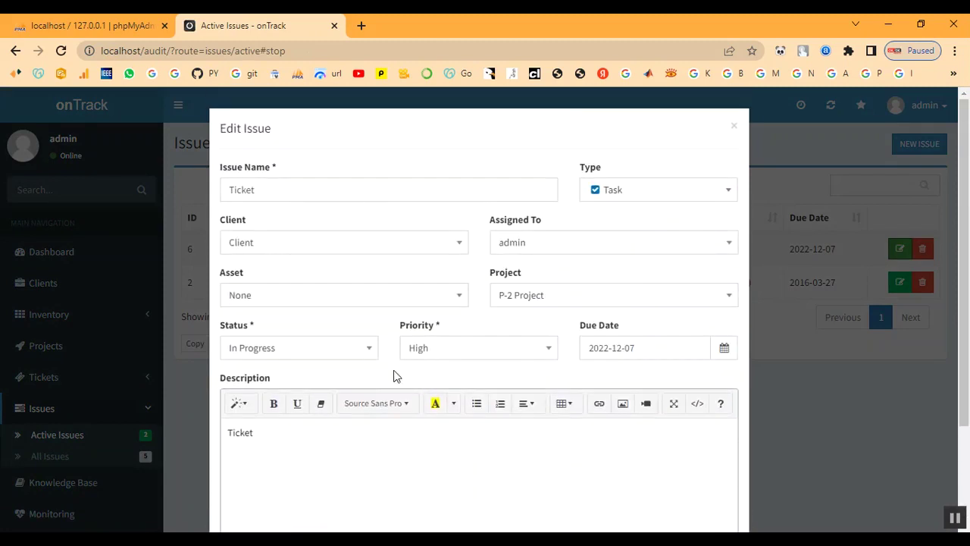
pyautogui.click(331, 351)
pyautogui.click(281, 464)
pyautogui.scroll(-2, 425, 436)
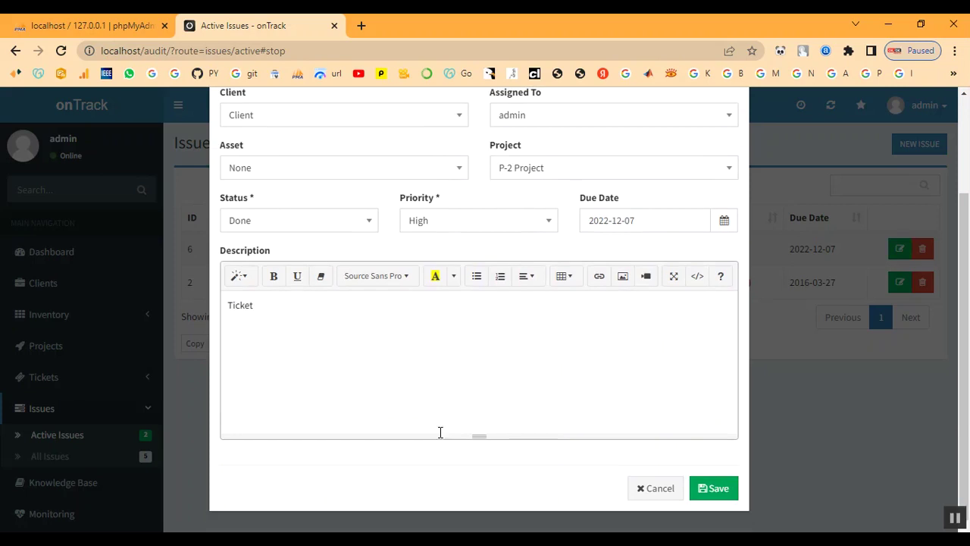
pyautogui.click(710, 489)
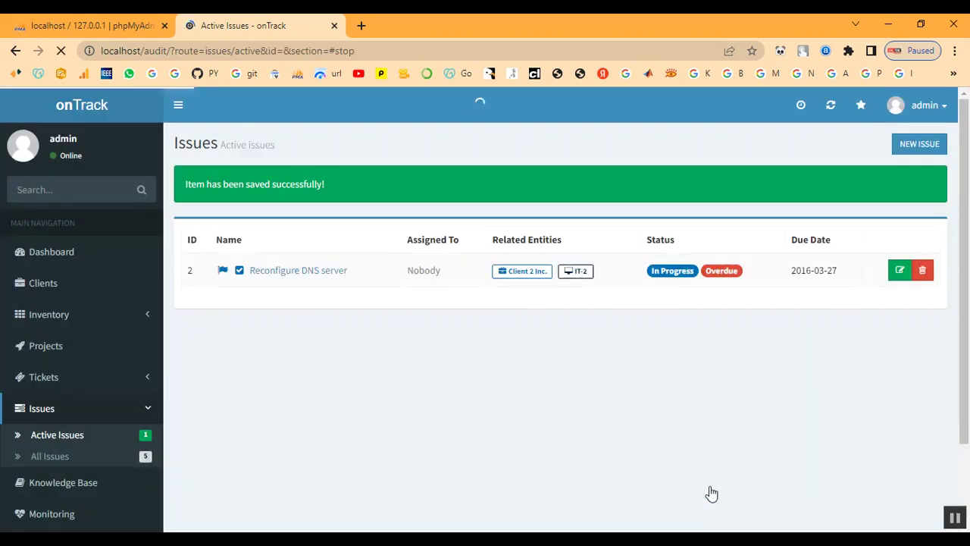
# Confirm project P-2 now shows 100% completion with two completed issues
pyautogui.click(27, 351)
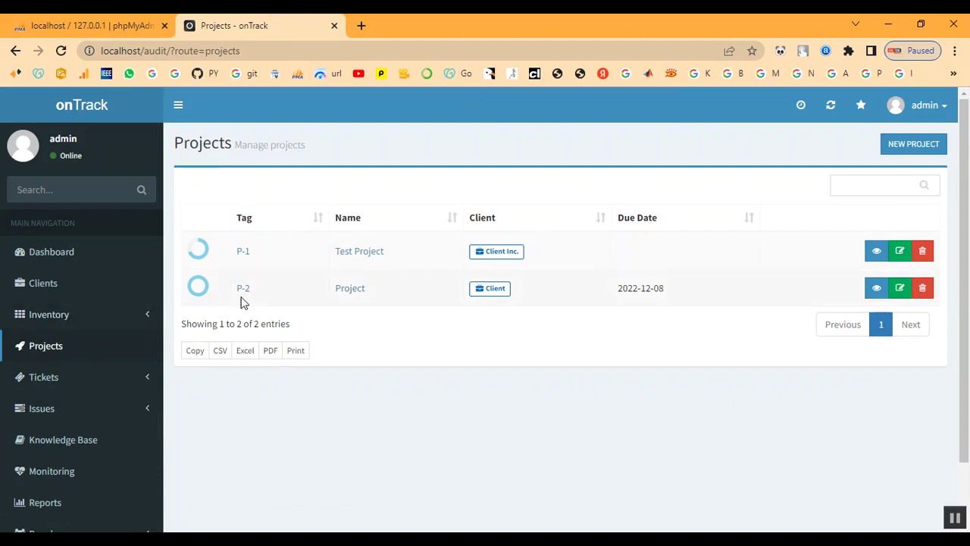
pyautogui.click(242, 290)
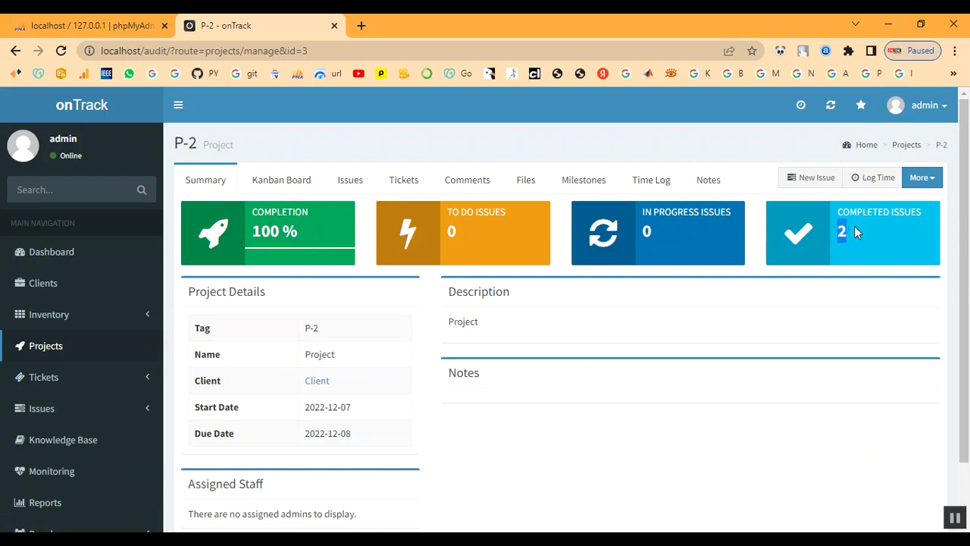
pyautogui.scroll(-1, 38, 444)
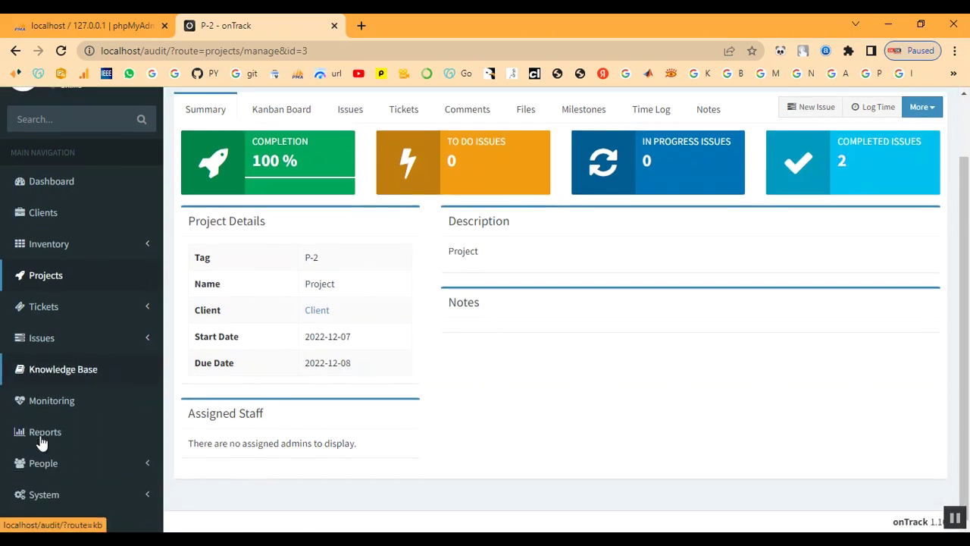
pyautogui.click(52, 404)
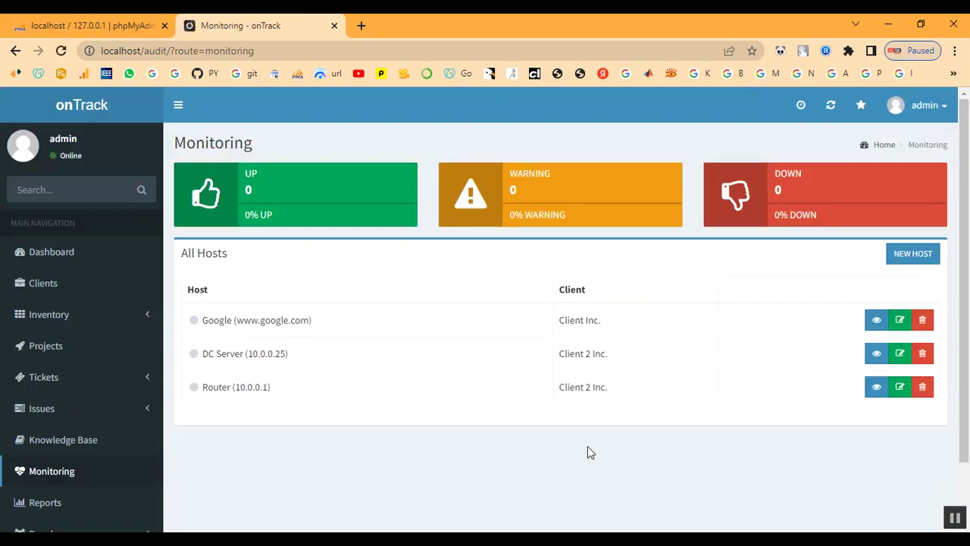
# Add a monitored host named 'Client' with address 'client' under client Client
pyautogui.click(913, 255)
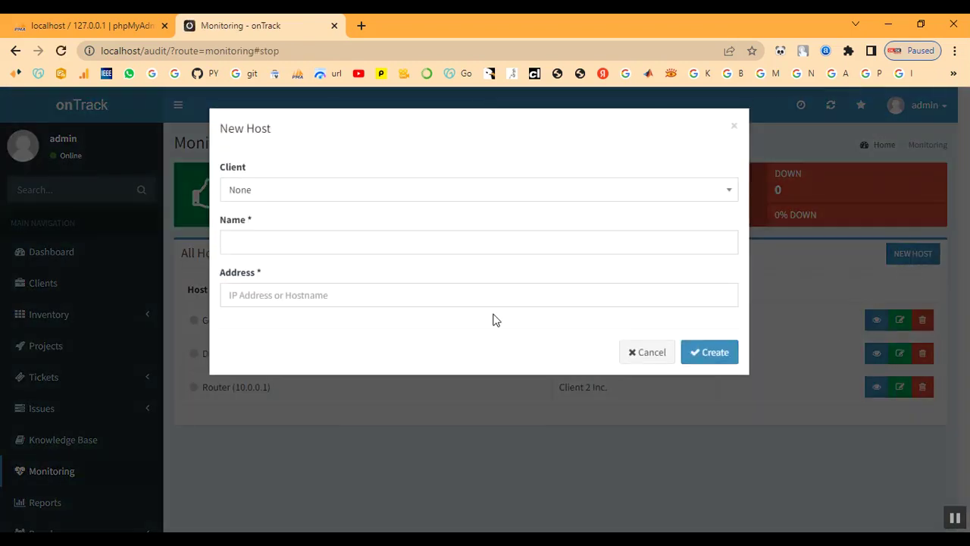
pyautogui.click(260, 190)
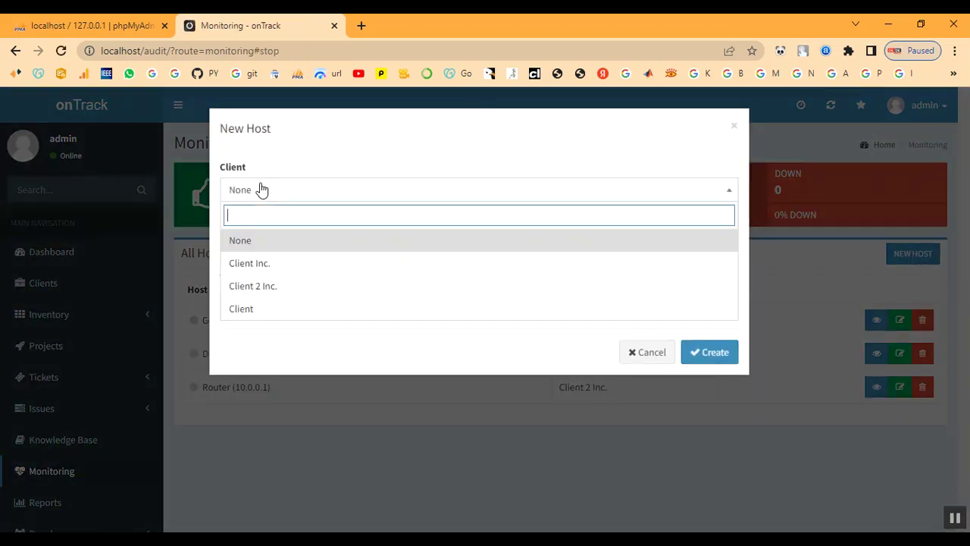
pyautogui.click(260, 311)
pyautogui.click(278, 237)
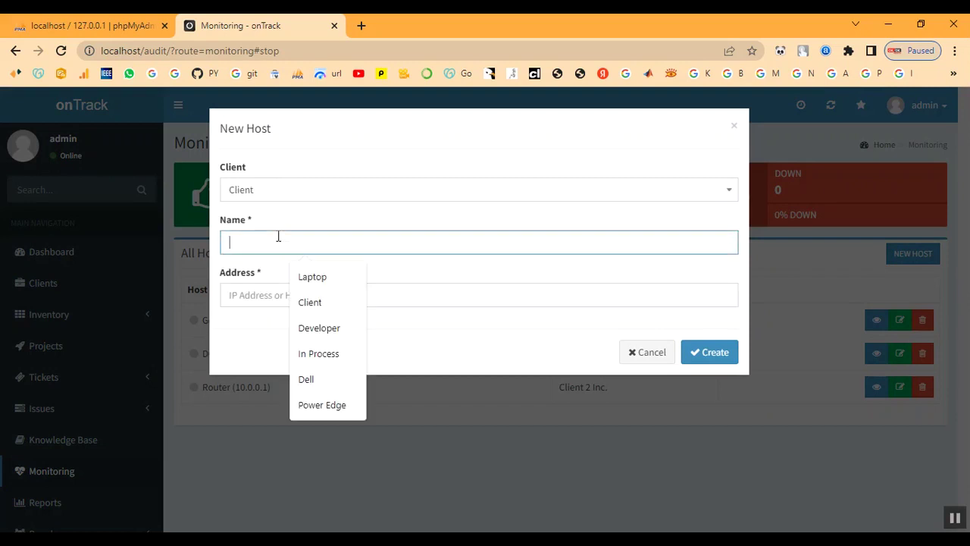
pyautogui.write('C')
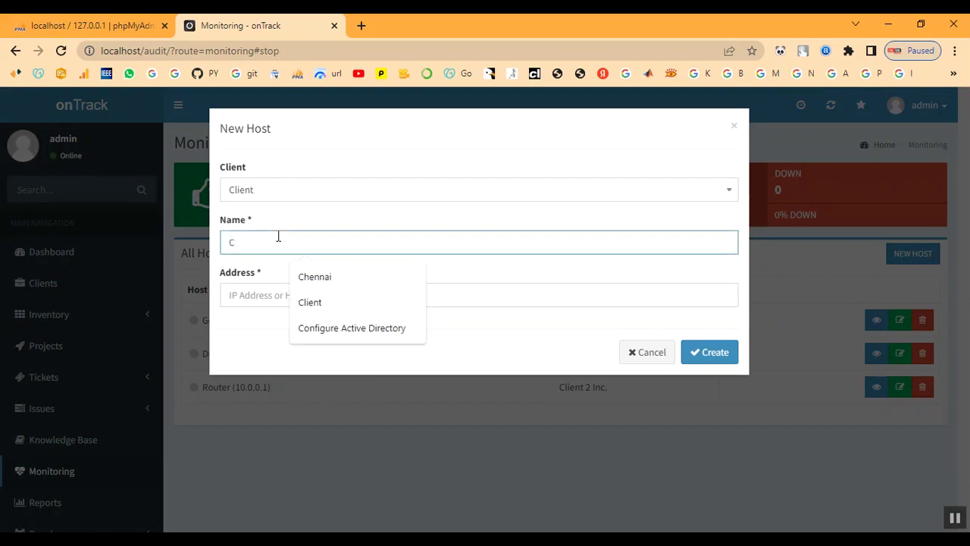
pyautogui.write('li')
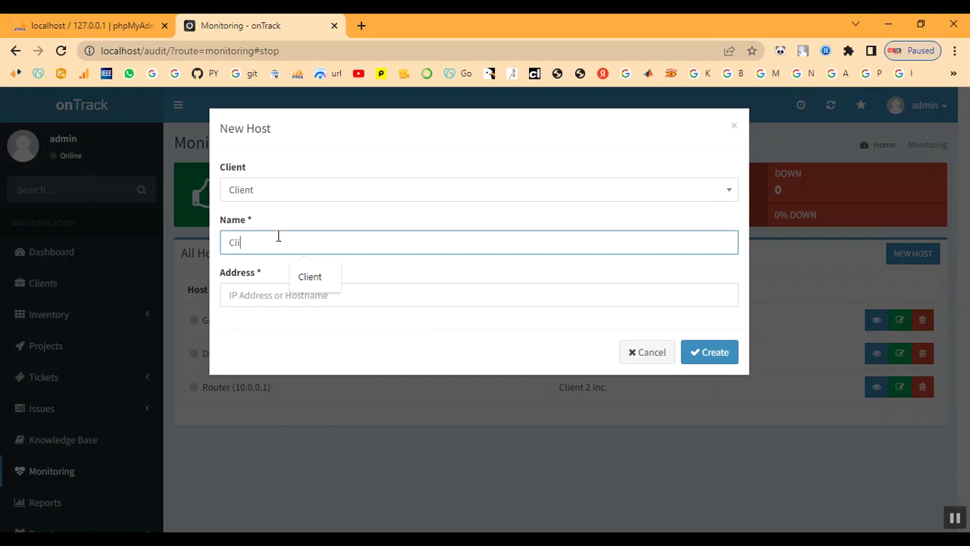
pyautogui.write('ent')
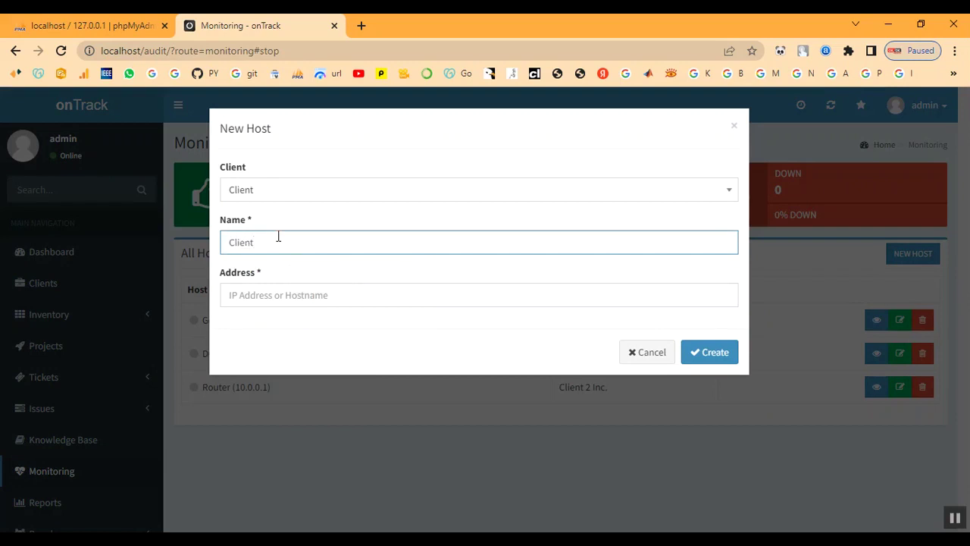
pyautogui.press('Tab')
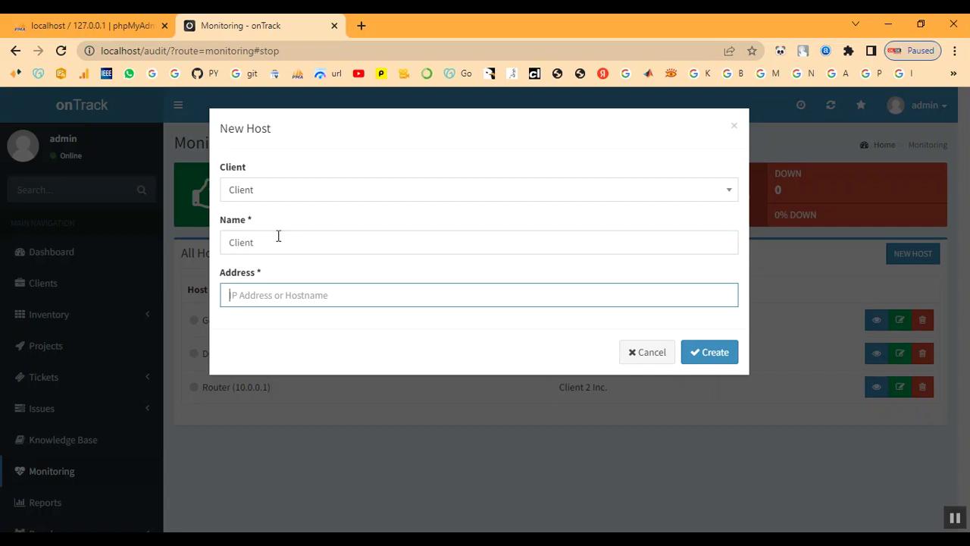
pyautogui.write('client')
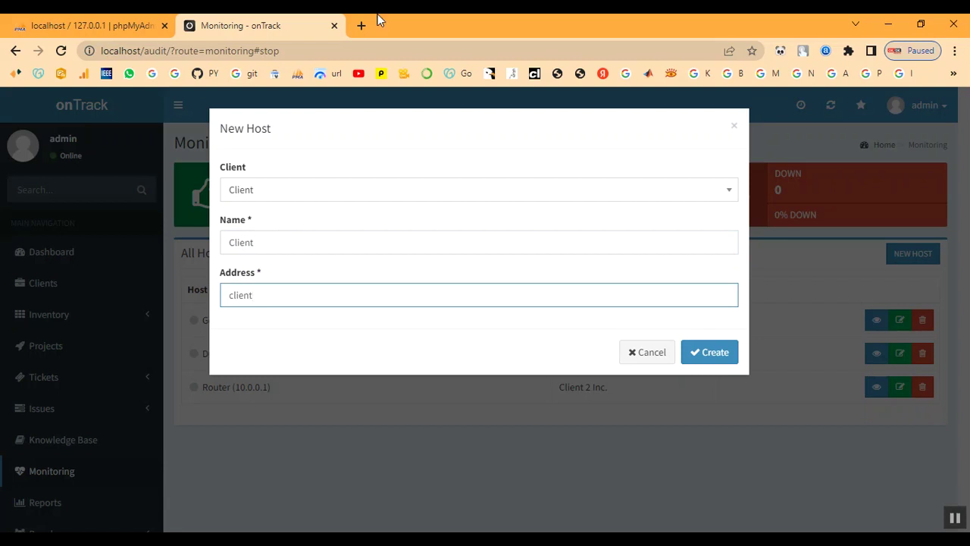
pyautogui.click(716, 350)
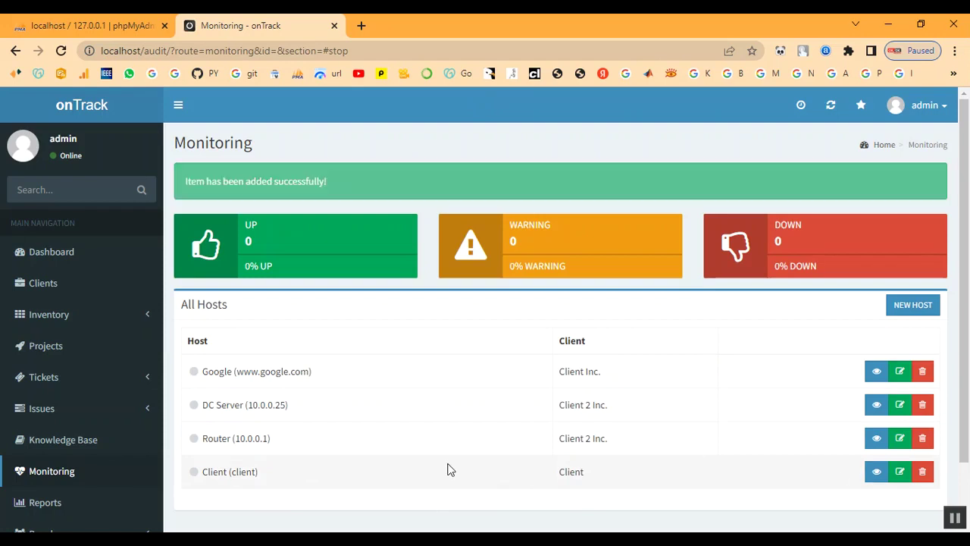
pyautogui.scroll(-2, 59, 458)
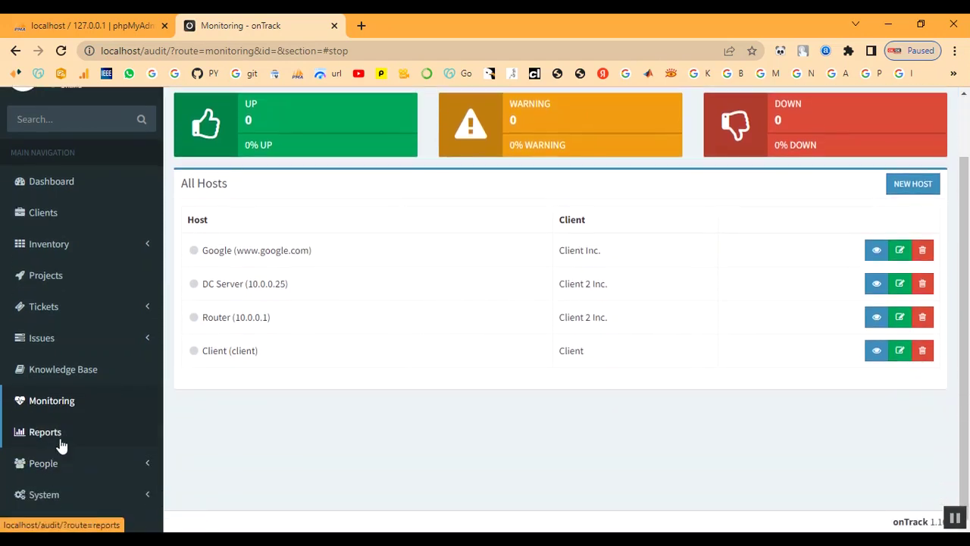
# Generate a Timesheet report for client Client from 2022-12-07 to 2022-12-14
pyautogui.click(53, 440)
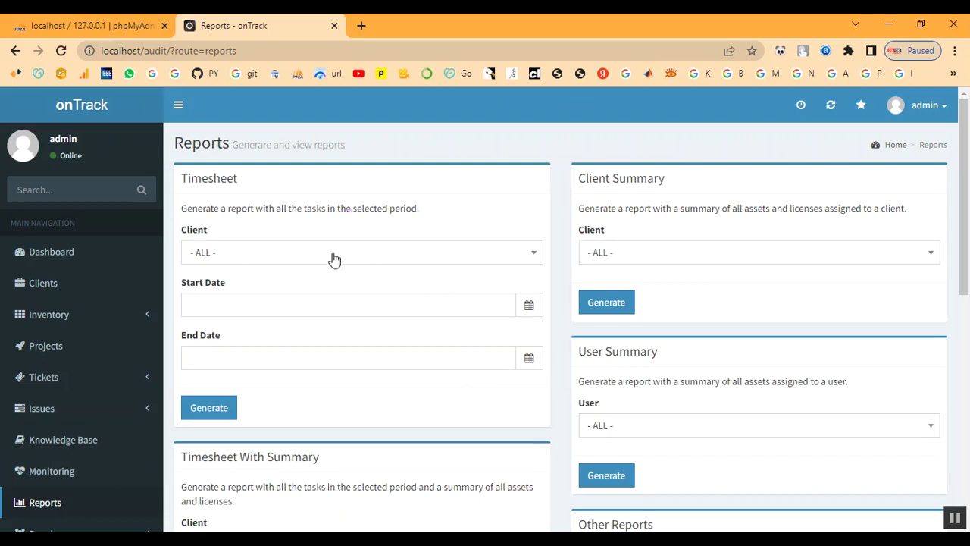
pyautogui.click(334, 260)
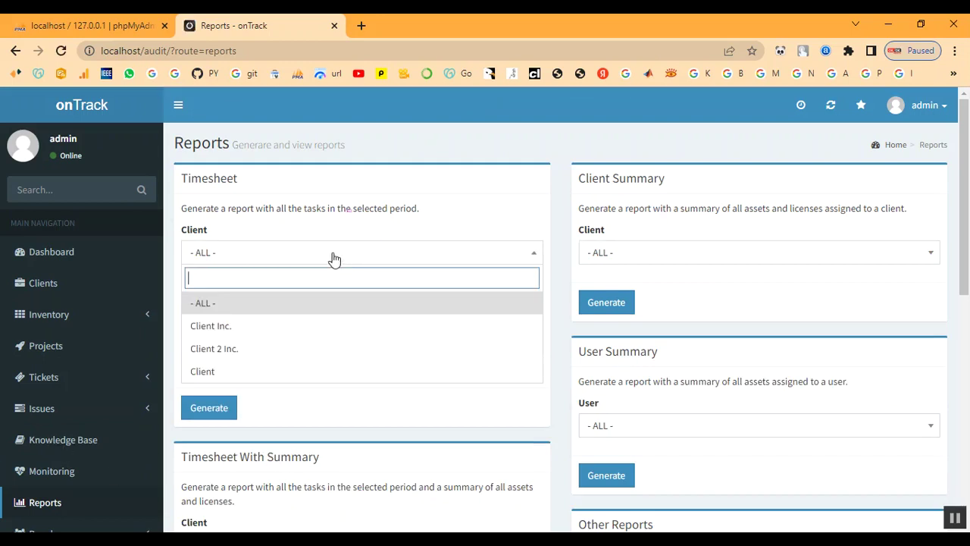
pyautogui.click(308, 372)
pyautogui.click(319, 305)
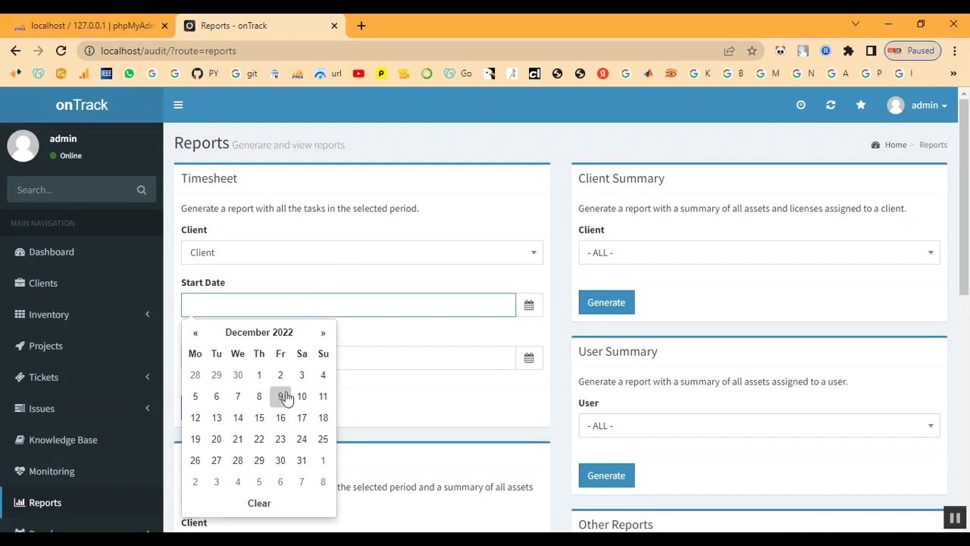
pyautogui.click(243, 396)
pyautogui.click(315, 357)
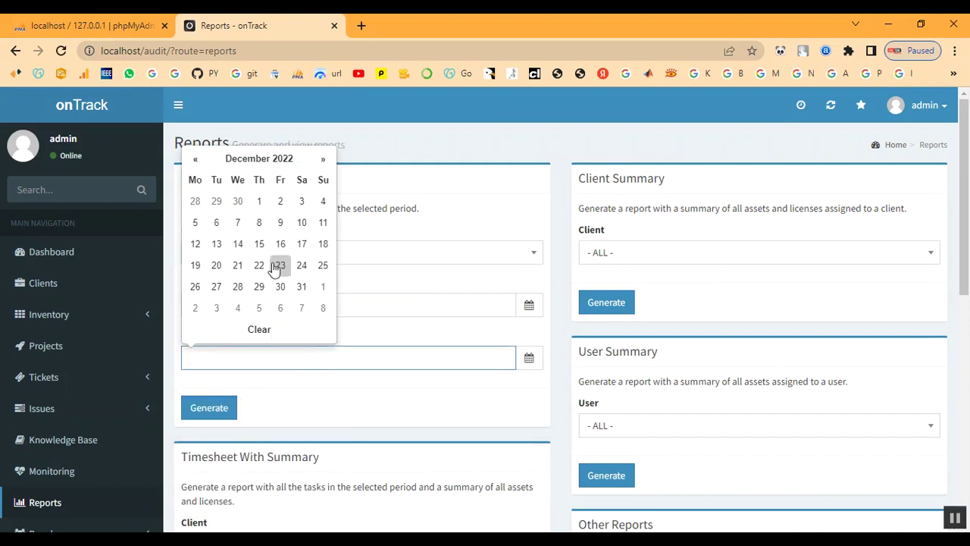
pyautogui.click(224, 410)
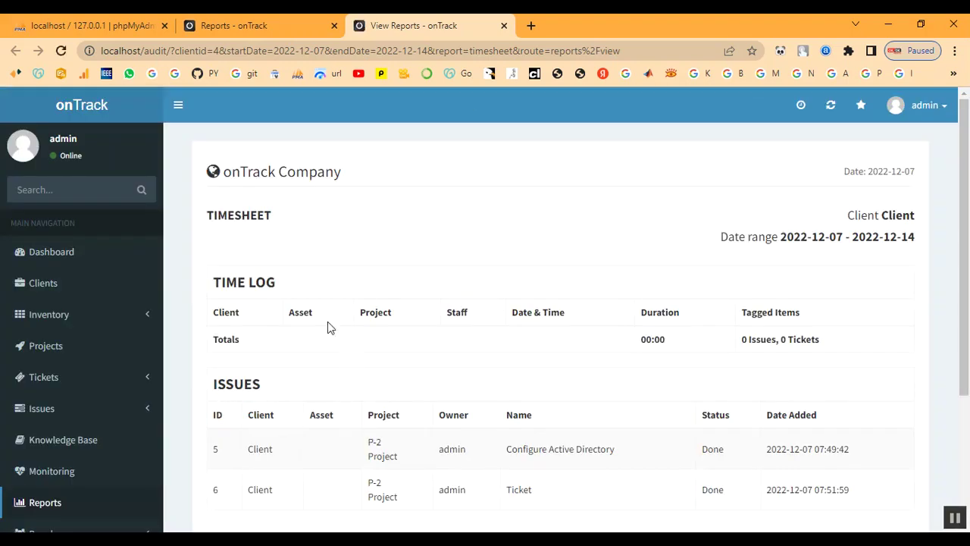
# Highlight the report's Time Log and Issues headings, totals and both issue rows
pyautogui.scroll(-3, 320, 321)
pyautogui.scroll(2, 318, 323)
pyautogui.moveTo(217, 232); pyautogui.dragTo(360, 238)
pyautogui.click(372, 240)
pyautogui.scroll(-3, 596, 316)
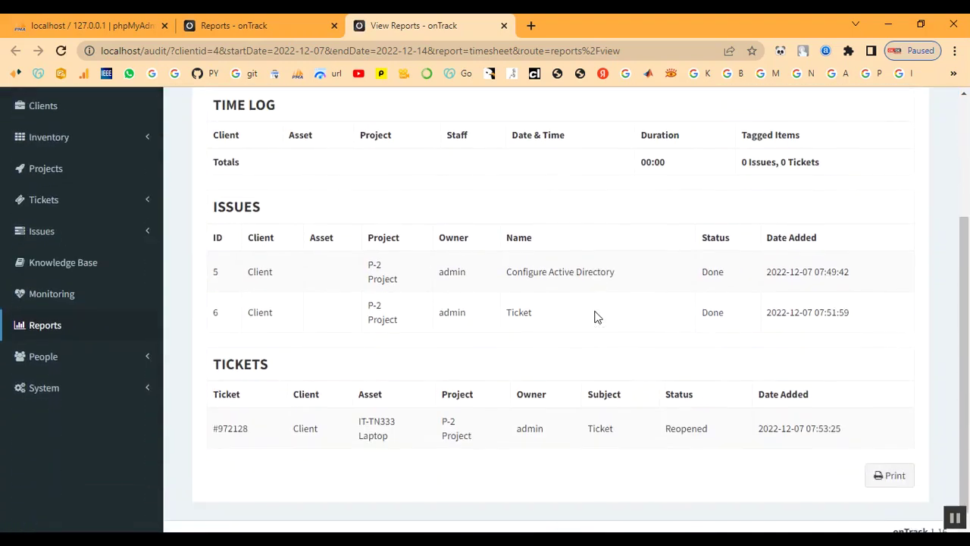
pyautogui.moveTo(214, 203); pyautogui.dragTo(299, 205)
pyautogui.click(391, 212)
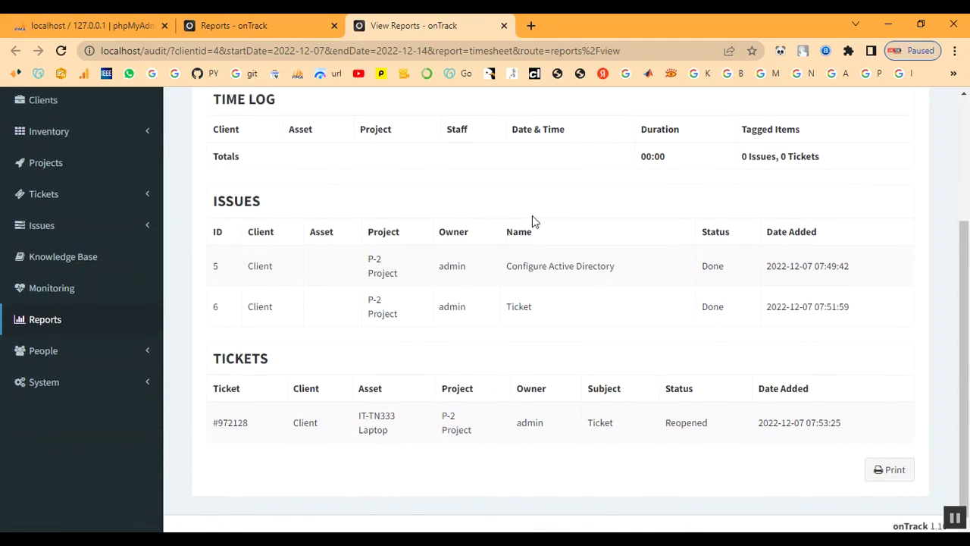
pyautogui.scroll(3, 532, 217)
pyautogui.moveTo(743, 299); pyautogui.dragTo(834, 297)
pyautogui.click(732, 334)
pyautogui.scroll(-2, 705, 341)
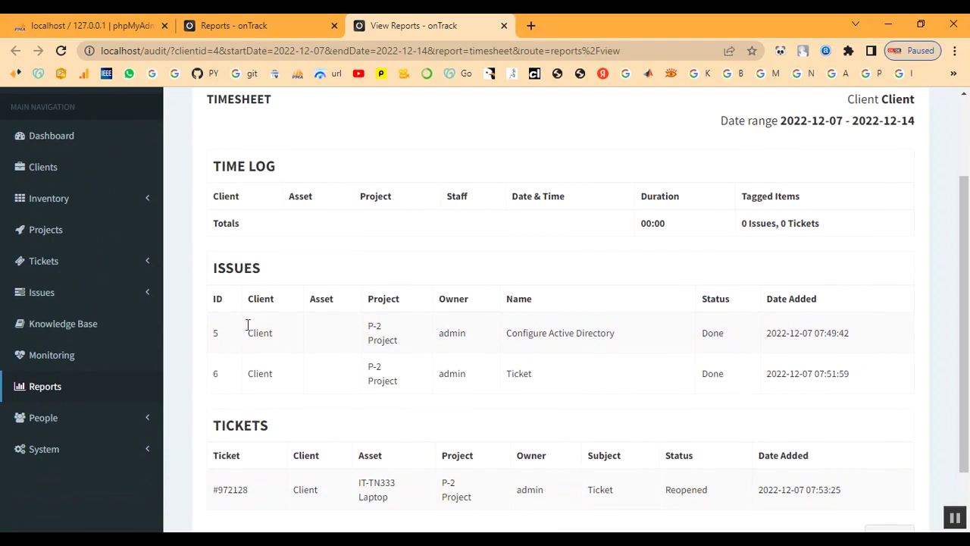
pyautogui.moveTo(233, 326); pyautogui.dragTo(865, 380)
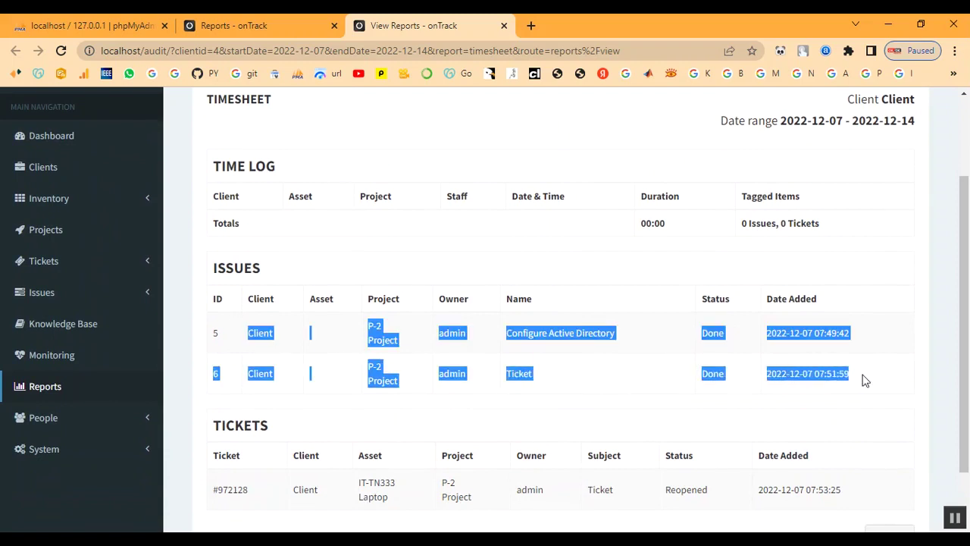
pyautogui.click(621, 402)
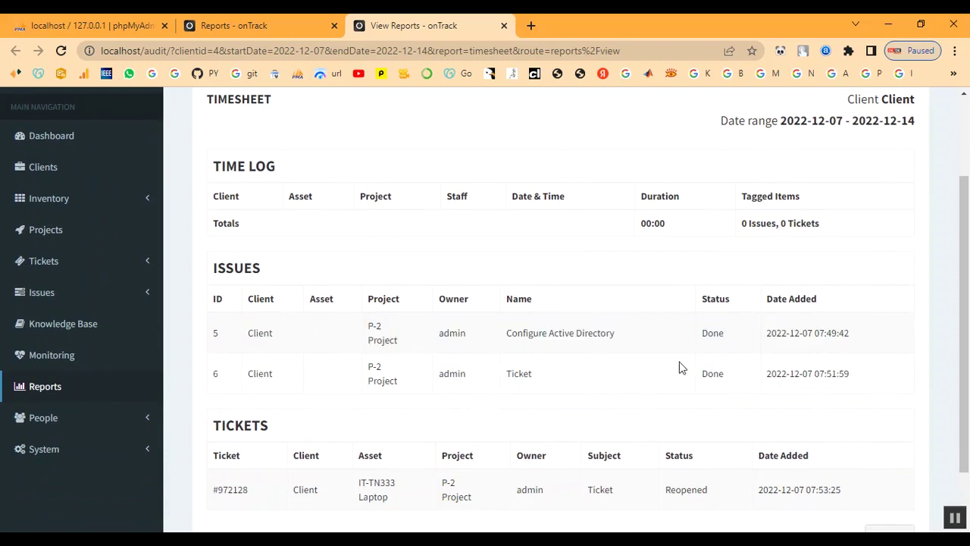
# Highlight the Done and Reopened statuses and the report's client and date range
pyautogui.moveTo(703, 334); pyautogui.dragTo(744, 339)
pyautogui.moveTo(705, 374); pyautogui.dragTo(747, 382)
pyautogui.click(749, 381)
pyautogui.scroll(-1, 695, 490)
pyautogui.moveTo(663, 418); pyautogui.dragTo(722, 415)
pyautogui.click(654, 469)
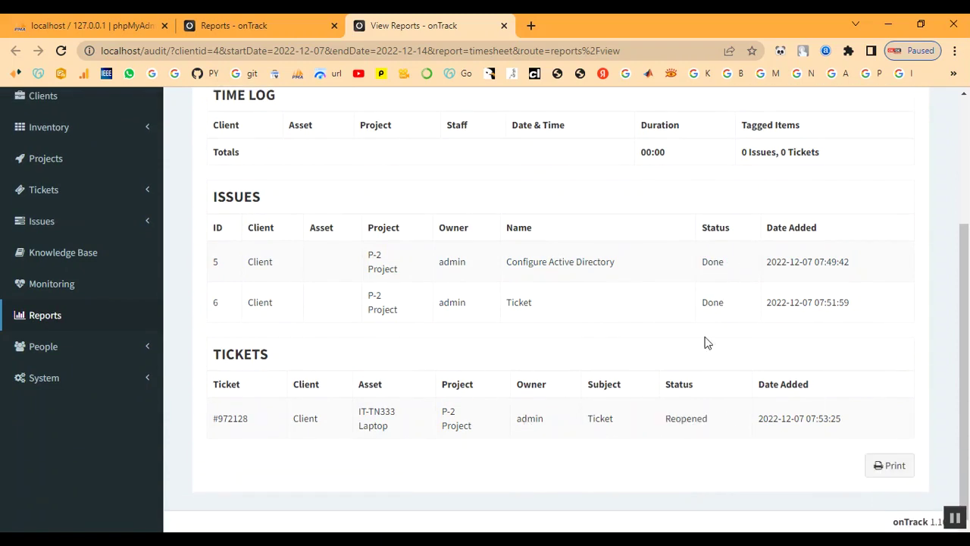
pyautogui.scroll(3, 649, 328)
pyautogui.moveTo(841, 216); pyautogui.dragTo(884, 238)
pyautogui.click(854, 270)
pyautogui.moveTo(725, 239); pyautogui.dragTo(679, 244)
pyautogui.scroll(-1, 171, 485)
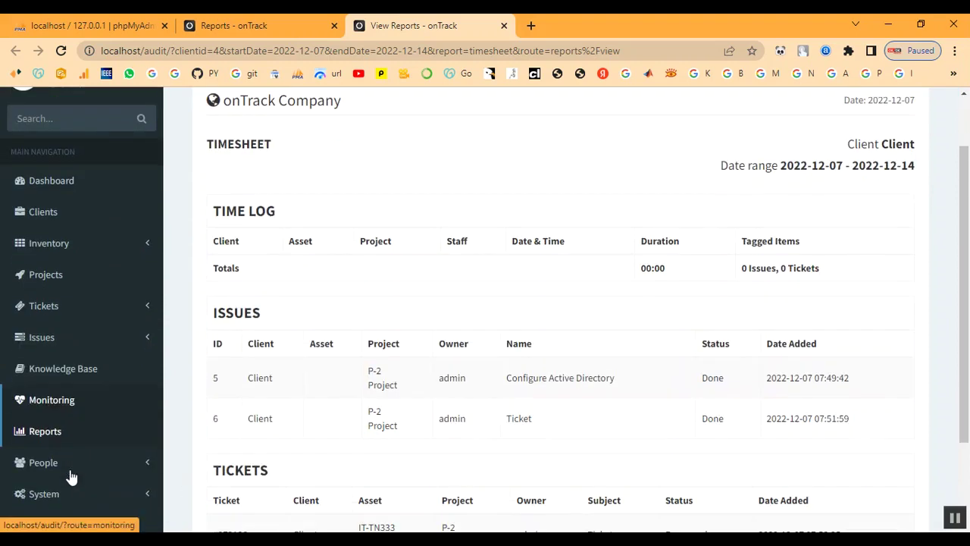
pyautogui.click(44, 438)
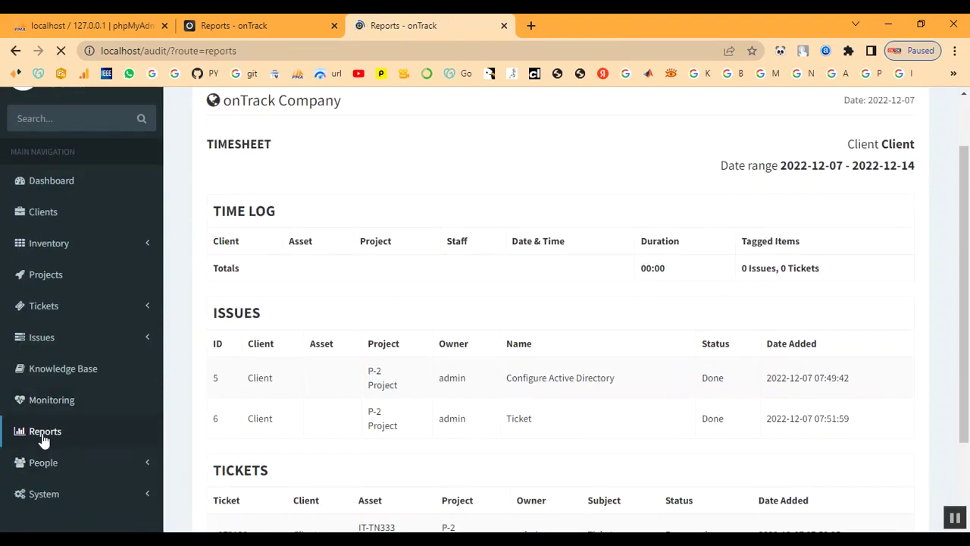
# Generate the client summary for Client, showing laptop IT-TN333 and licence ITL-335
pyautogui.click(643, 258)
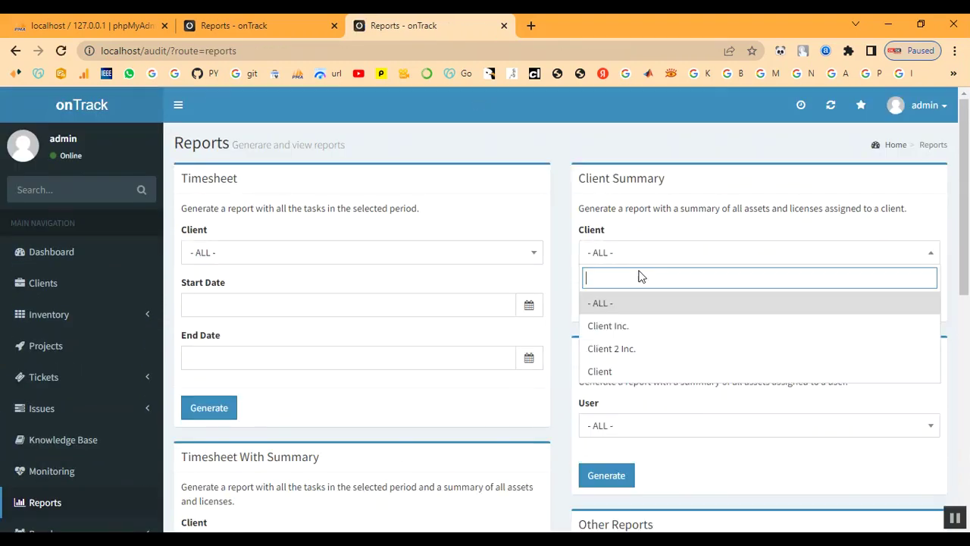
pyautogui.click(633, 371)
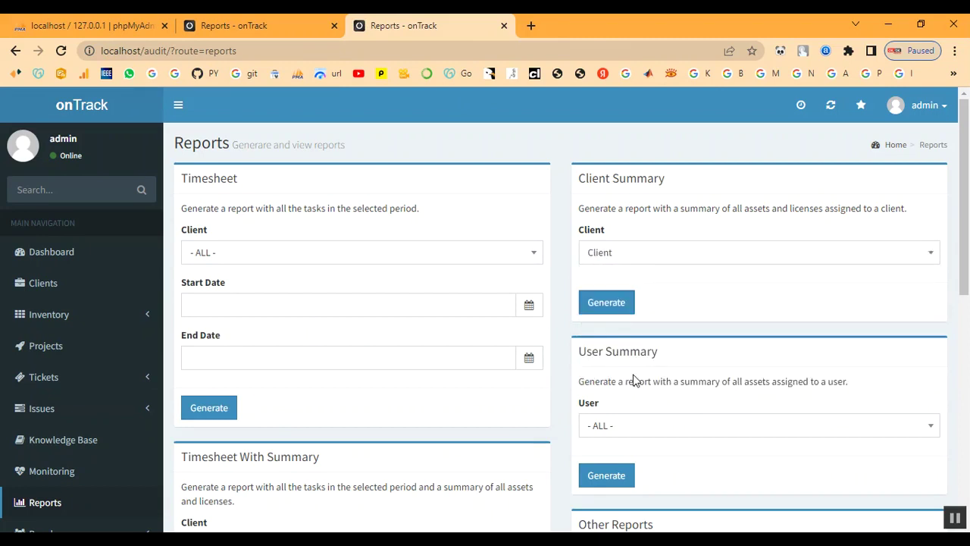
pyautogui.click(604, 305)
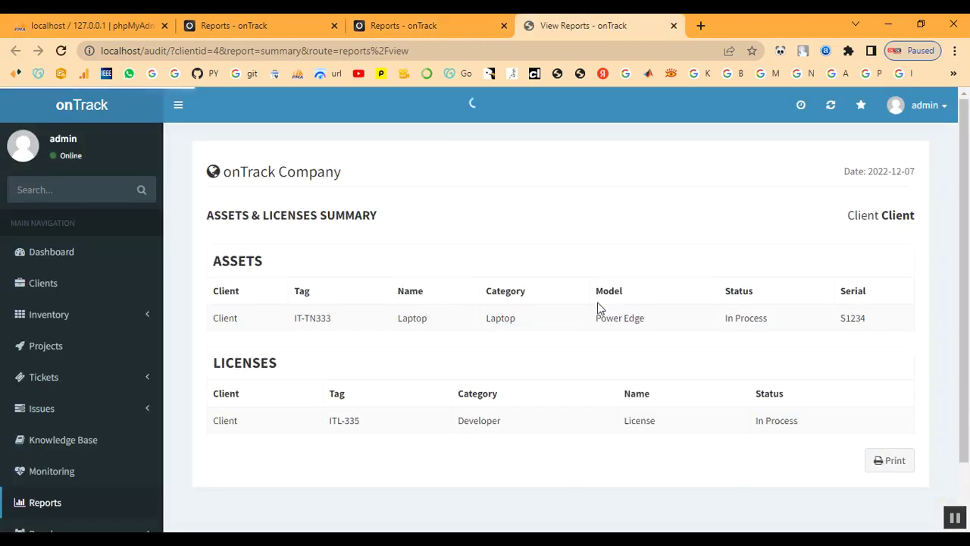
pyautogui.scroll(-1, 306, 333)
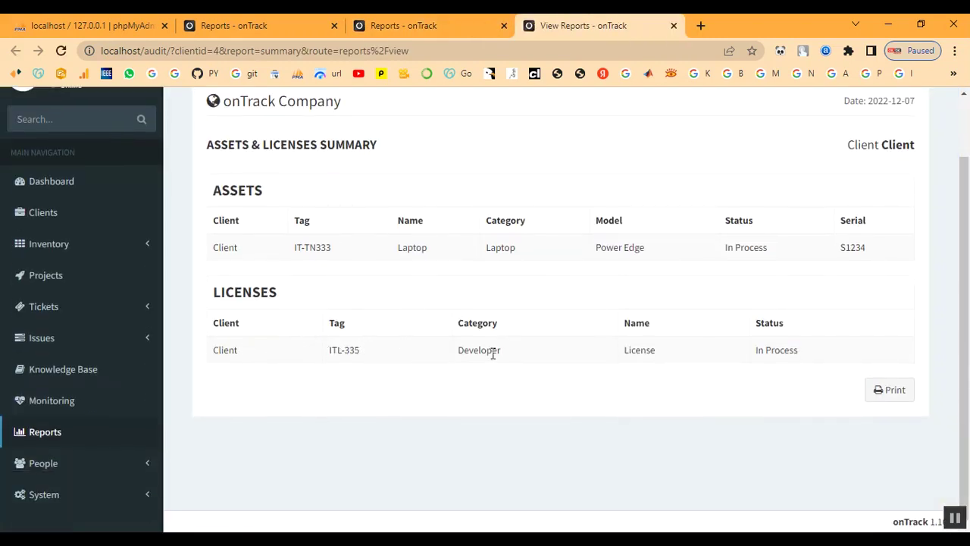
pyautogui.scroll(1, 604, 426)
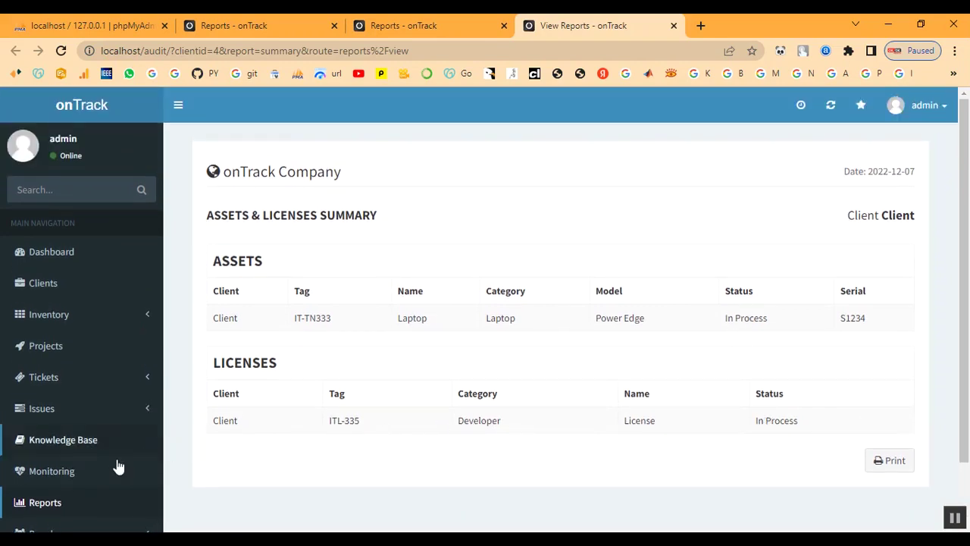
pyautogui.click(76, 506)
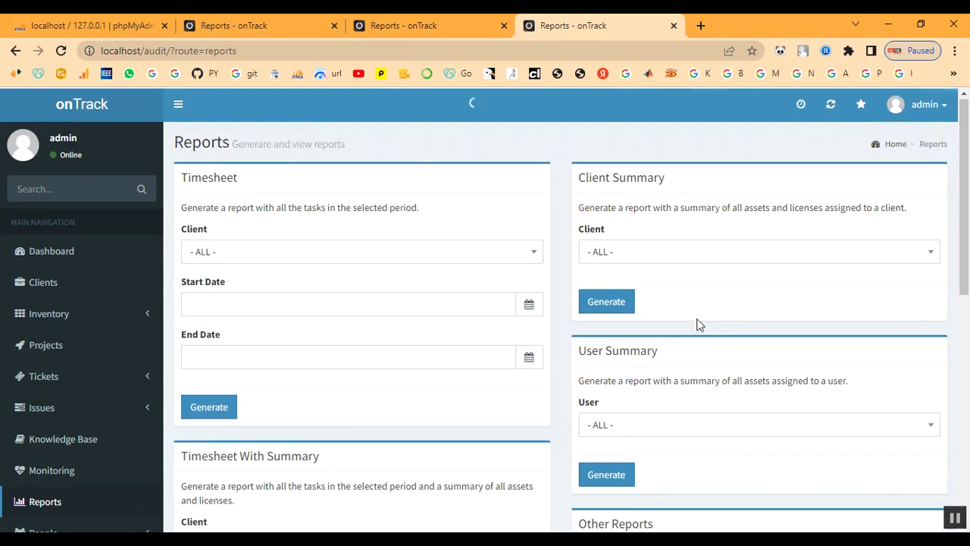
# Generate a Timesheet With Summary for Client with start and end date 2022-12-07
pyautogui.scroll(-2, 563, 375)
pyautogui.click(282, 410)
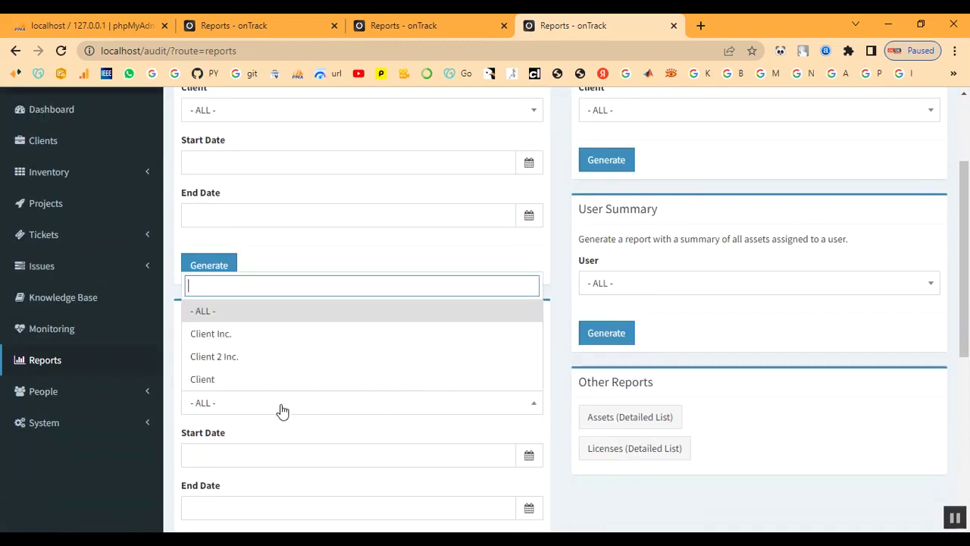
pyautogui.click(270, 379)
pyautogui.scroll(-2, 270, 381)
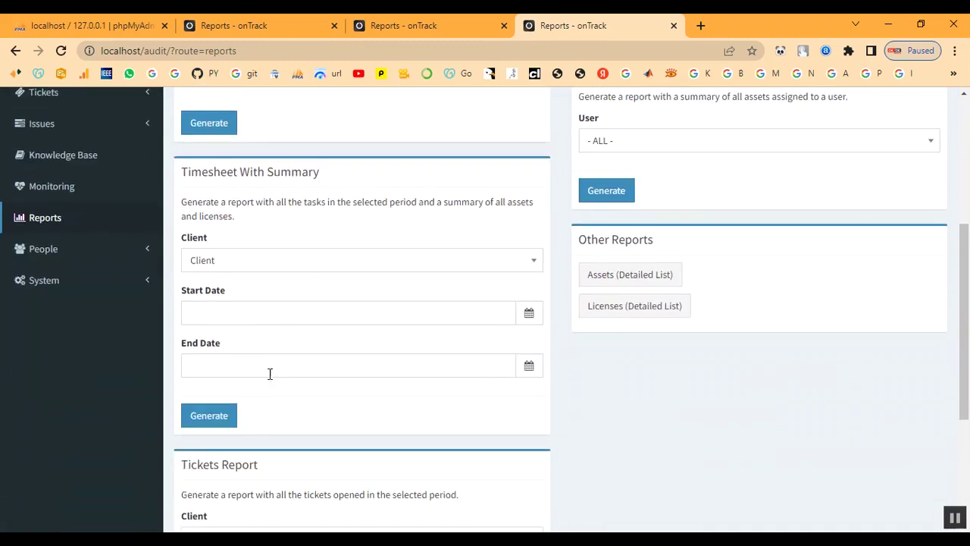
pyautogui.click(256, 313)
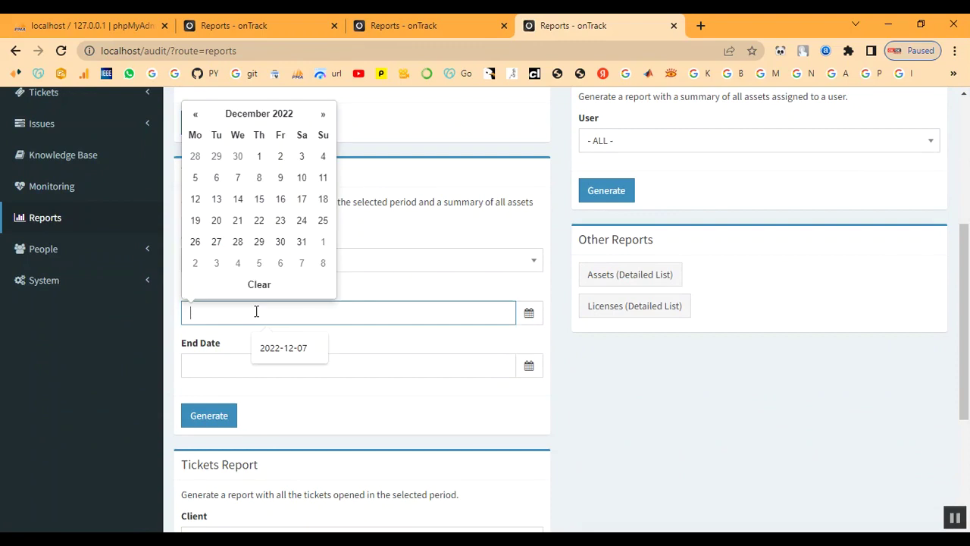
pyautogui.click(278, 348)
pyautogui.click(255, 362)
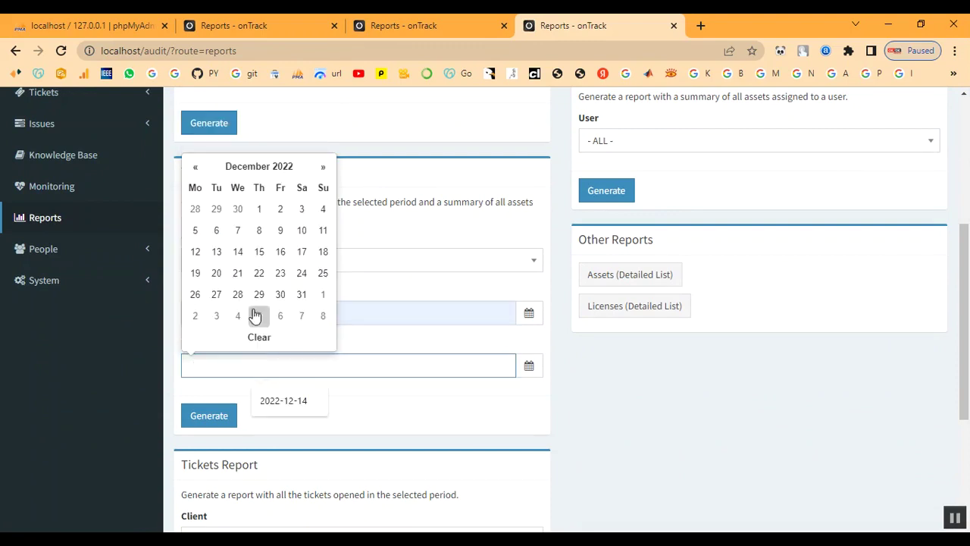
pyautogui.click(238, 230)
pyautogui.click(216, 418)
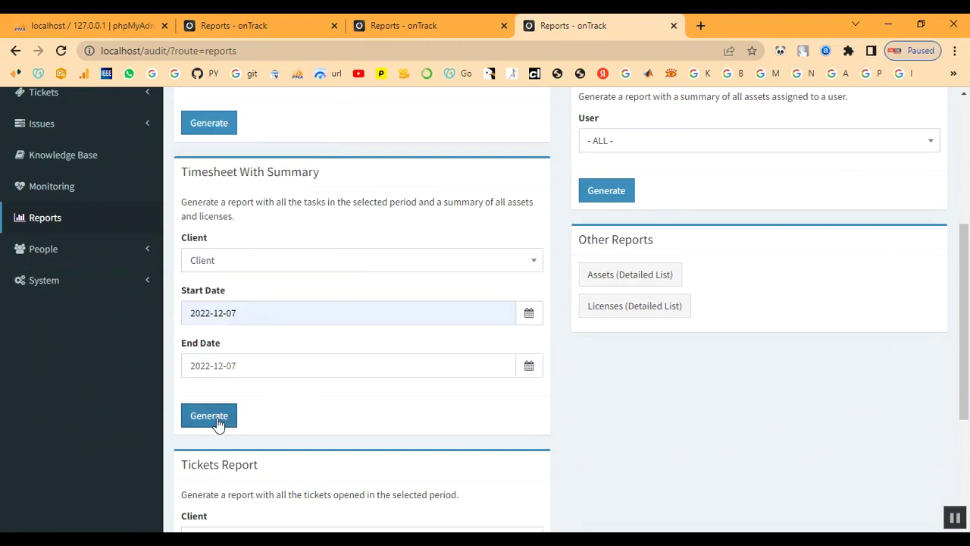
# Review the report showing laptop IT-TN333 and licence ITL-335, then close it
pyautogui.scroll(-4, 548, 366)
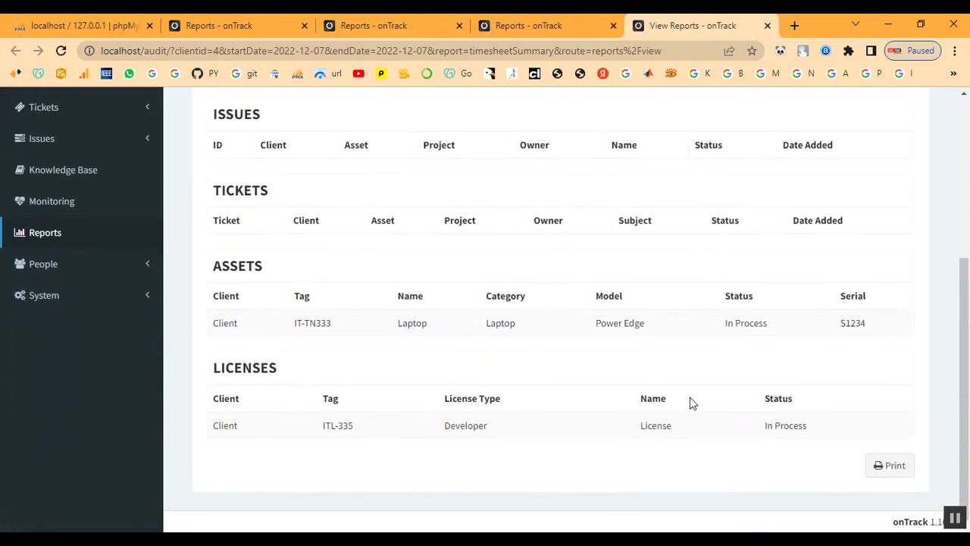
pyautogui.scroll(4, 687, 461)
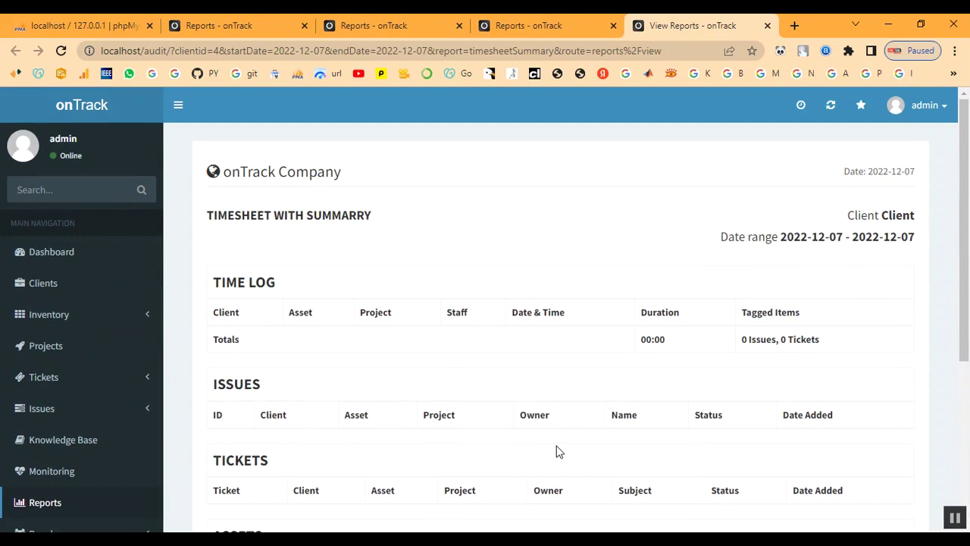
pyautogui.scroll(-1, 556, 452)
pyautogui.scroll(1, 556, 452)
pyautogui.click(767, 26)
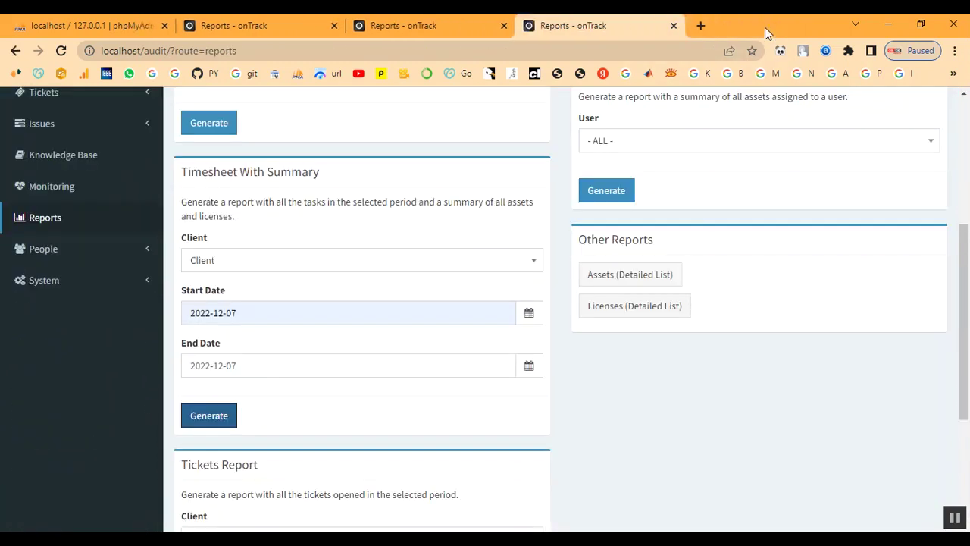
pyautogui.scroll(1, 687, 249)
pyautogui.scroll(1, 622, 288)
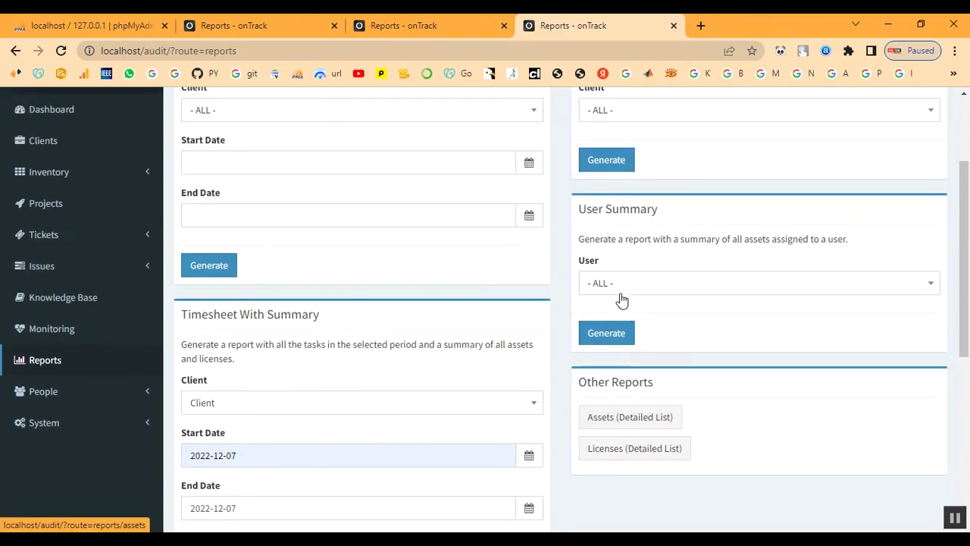
pyautogui.scroll(-1, 637, 433)
pyautogui.scroll(-3, 656, 433)
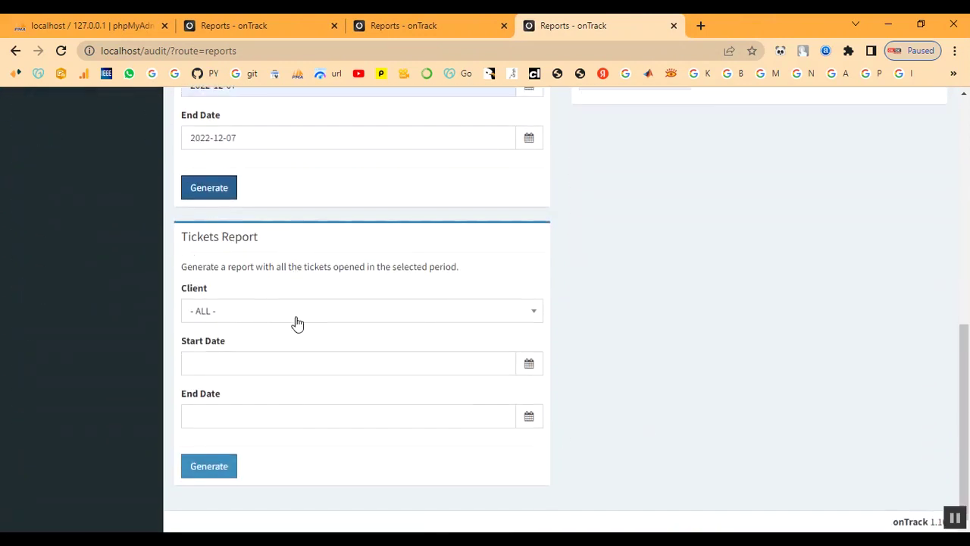
# Generate a Tickets Report for Client from 2022-12-07 to 2022-12-14
pyautogui.click(295, 319)
pyautogui.click(278, 429)
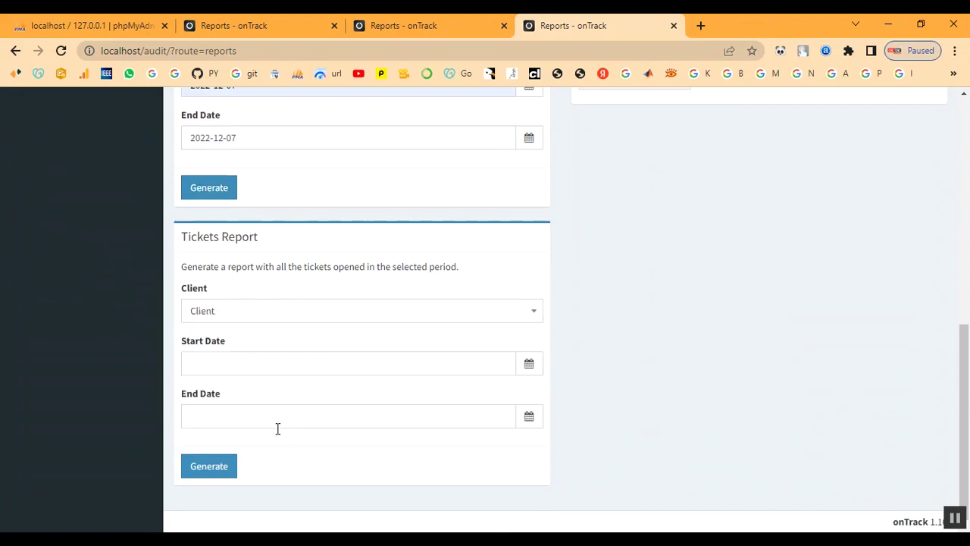
pyautogui.click(236, 363)
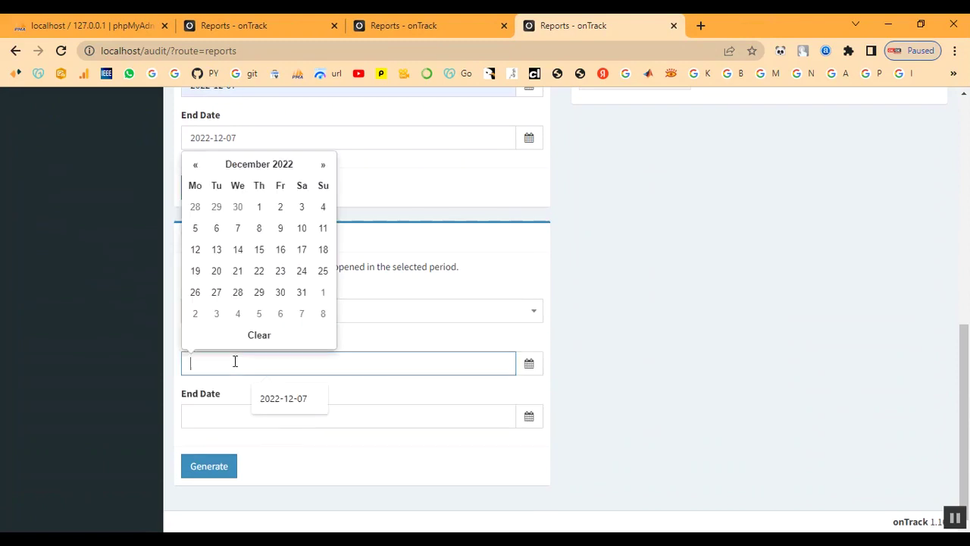
pyautogui.click(237, 228)
pyautogui.click(235, 421)
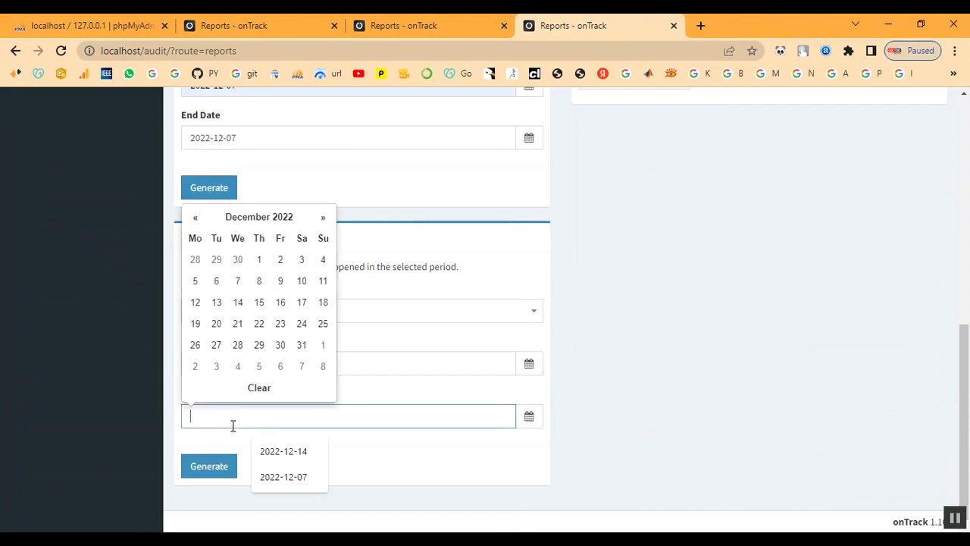
pyautogui.click(237, 302)
pyautogui.click(206, 471)
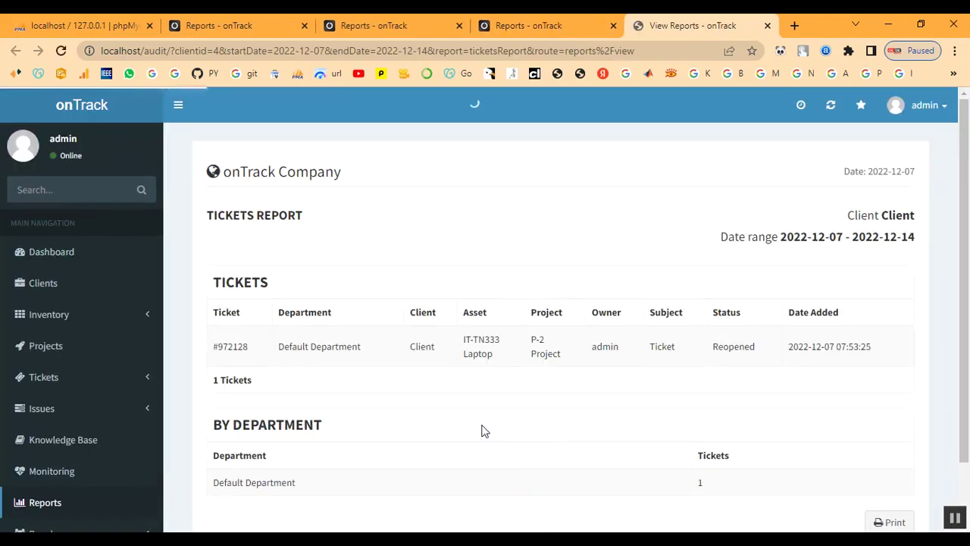
# Review reopened ticket #972128 in the report, then close the report tab
pyautogui.scroll(-2, 437, 424)
pyautogui.moveTo(217, 278); pyautogui.dragTo(922, 281)
pyautogui.click(547, 368)
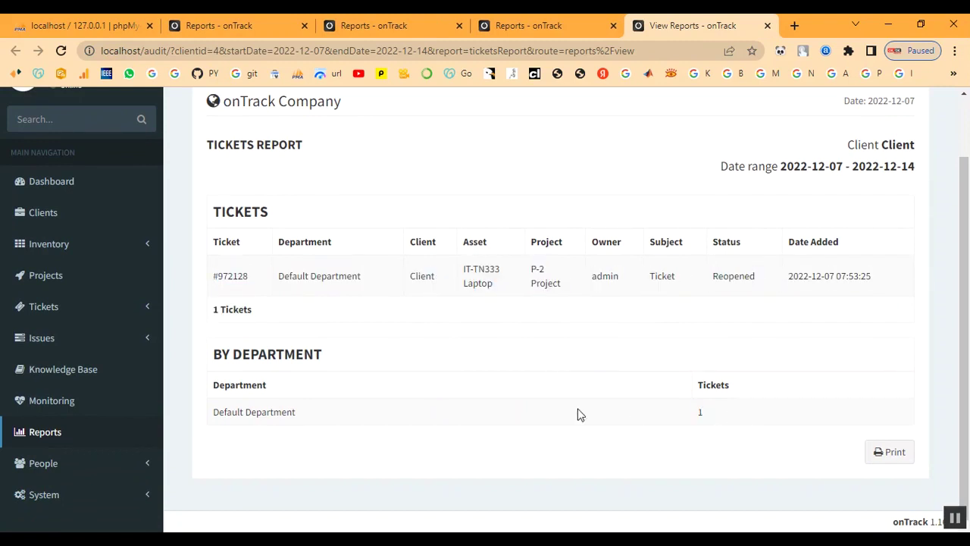
pyautogui.scroll(2, 472, 414)
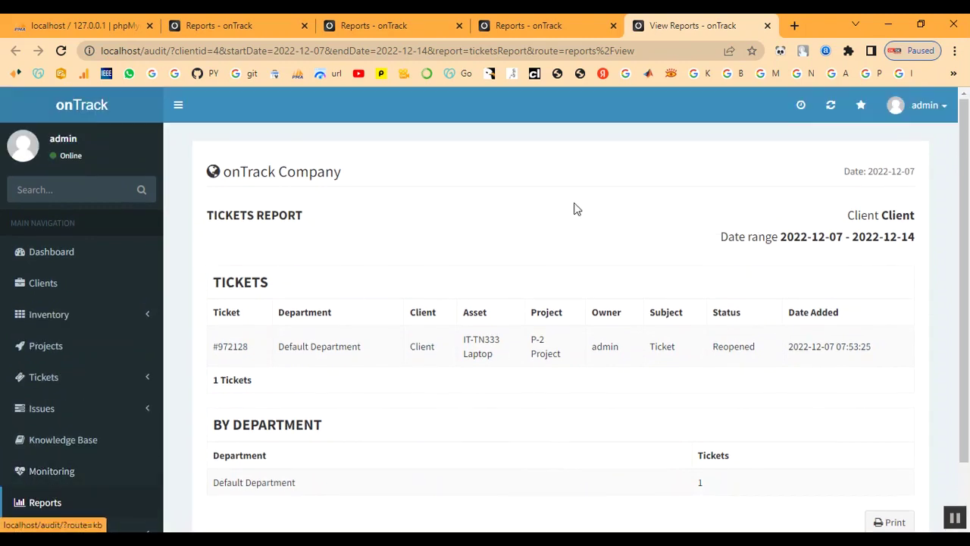
pyautogui.click(767, 26)
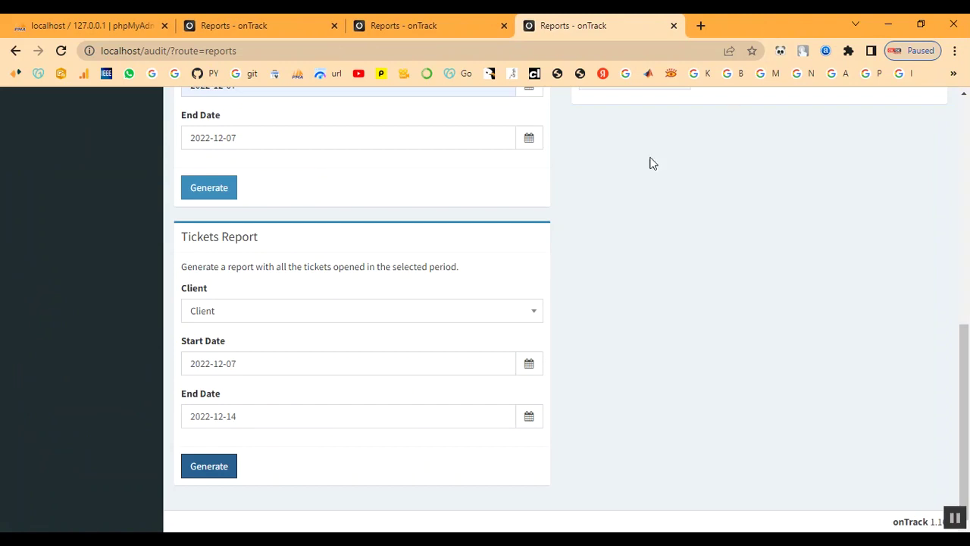
# Open Assets (Detailed List) and follow the Laptop row's Client link to its summary page
pyautogui.scroll(3, 485, 318)
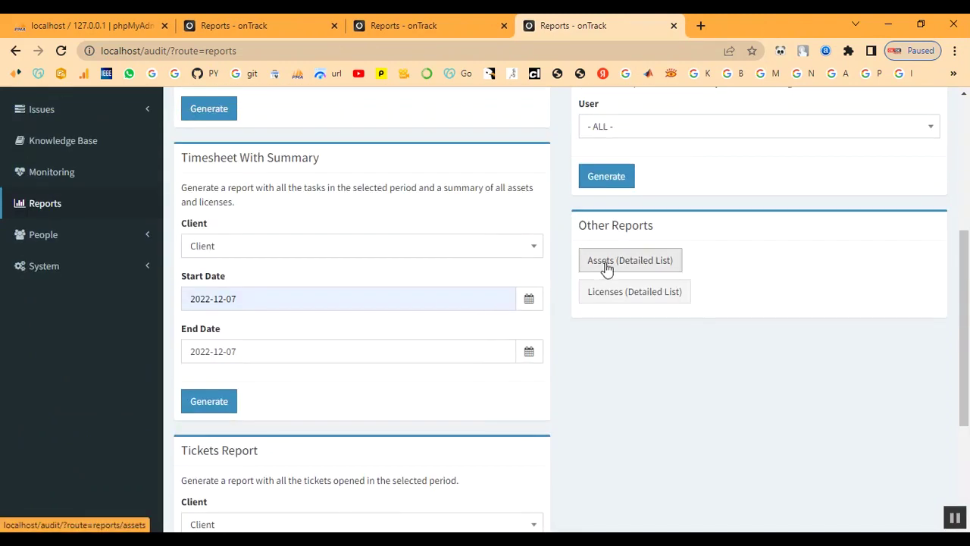
pyautogui.click(608, 272)
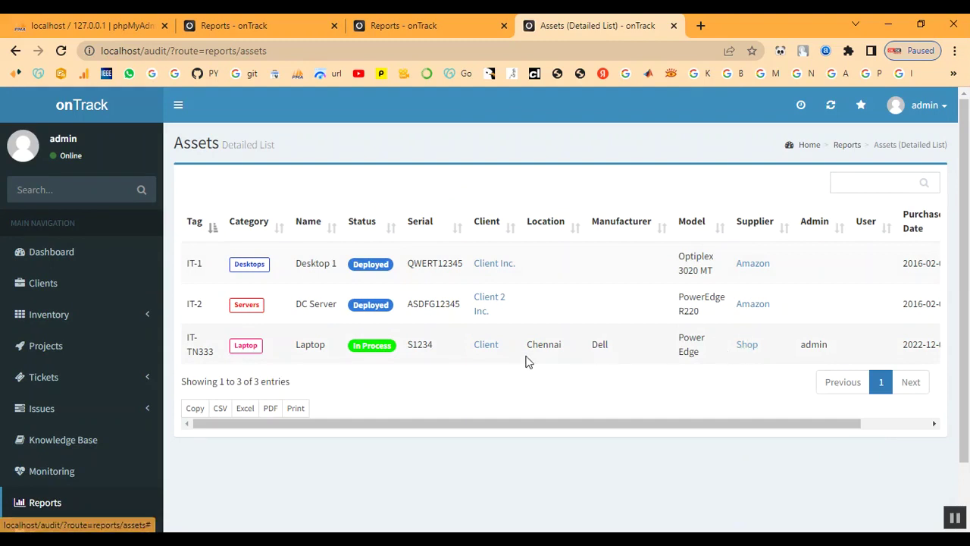
pyautogui.click(487, 348)
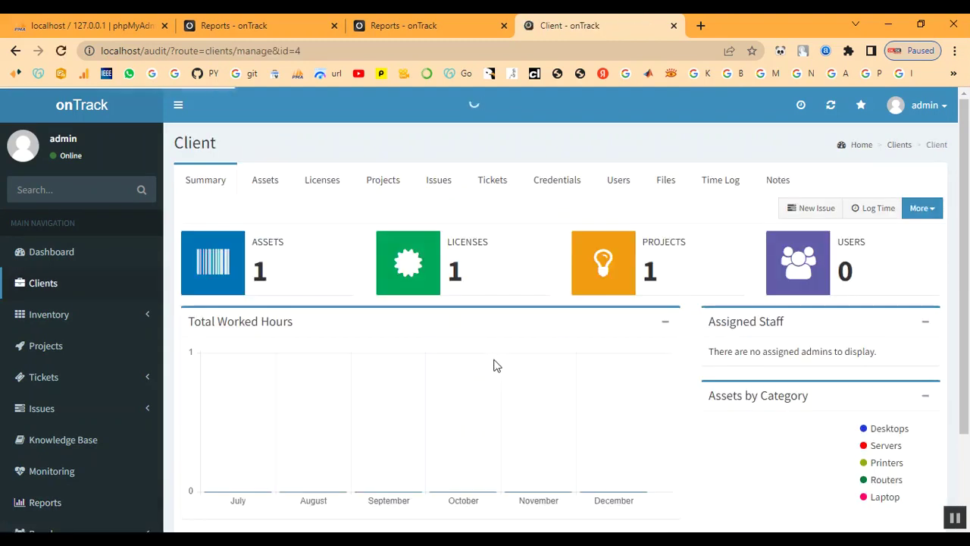
pyautogui.scroll(-1, 664, 444)
pyautogui.moveTo(769, 370)
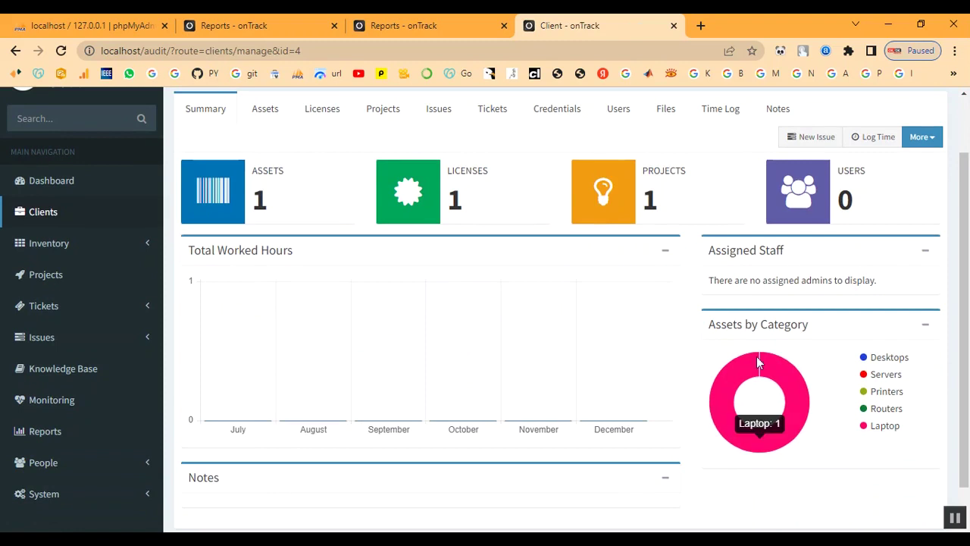
pyautogui.scroll(1, 473, 368)
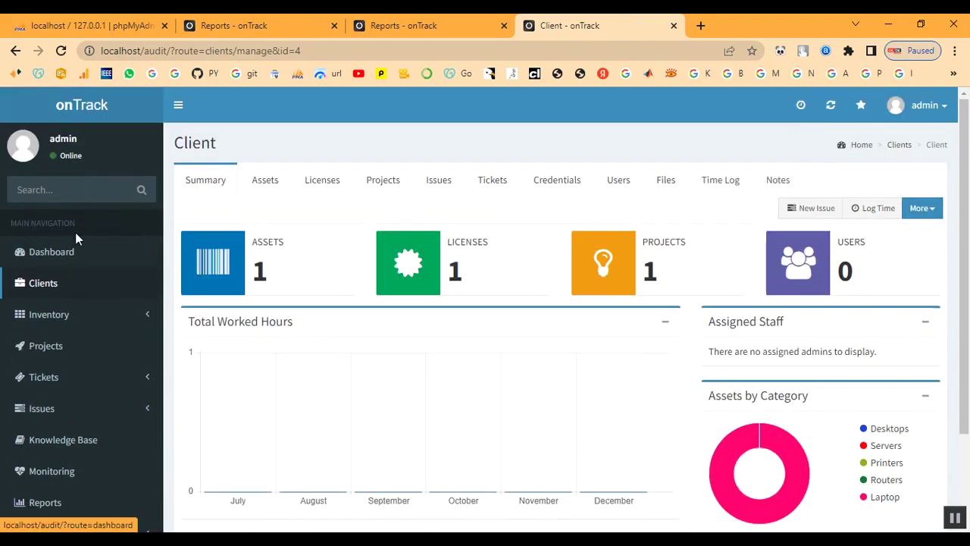
# Switch to the Dashboard and browse its panels, including reopened ticket #972128 and recent assets
pyautogui.click(43, 258)
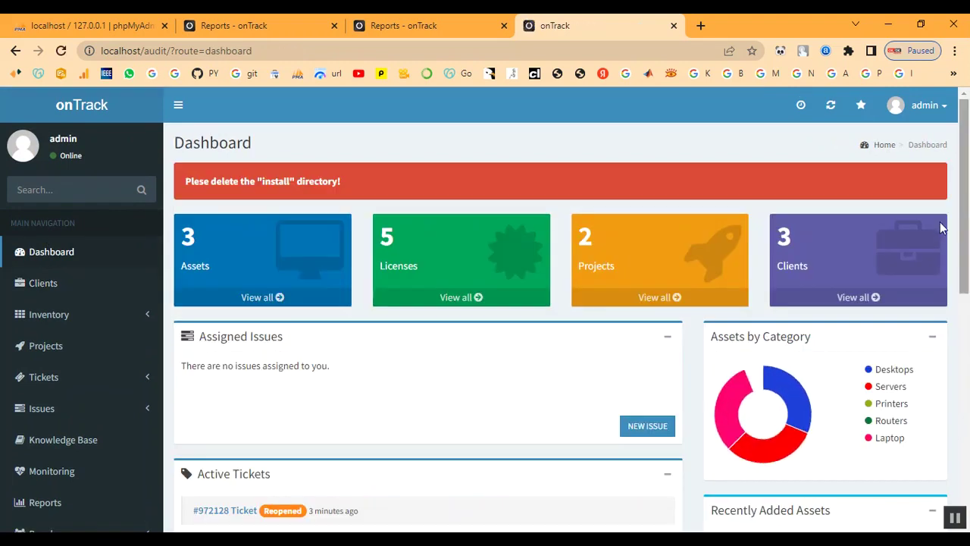
pyautogui.moveTo(736, 409)
pyautogui.scroll(-3, 474, 350)
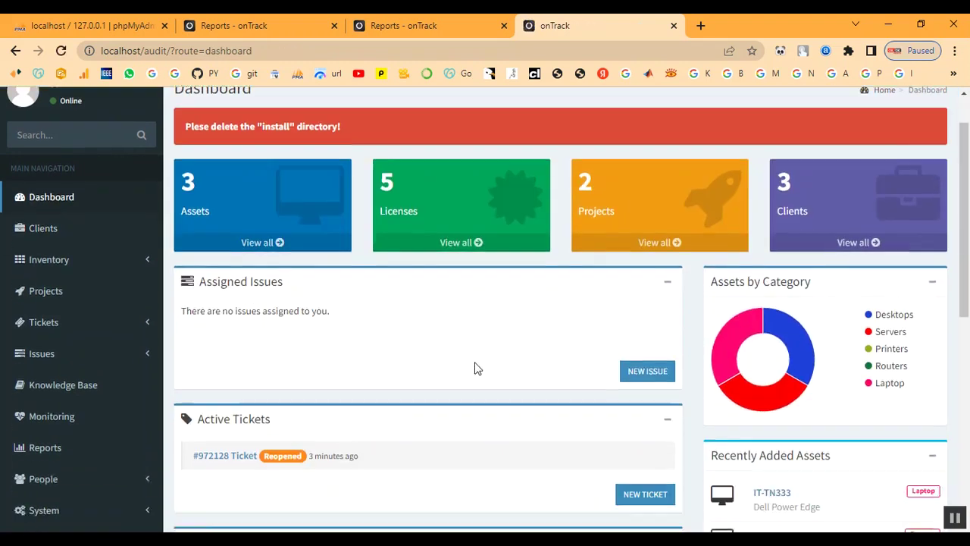
pyautogui.scroll(1, 435, 350)
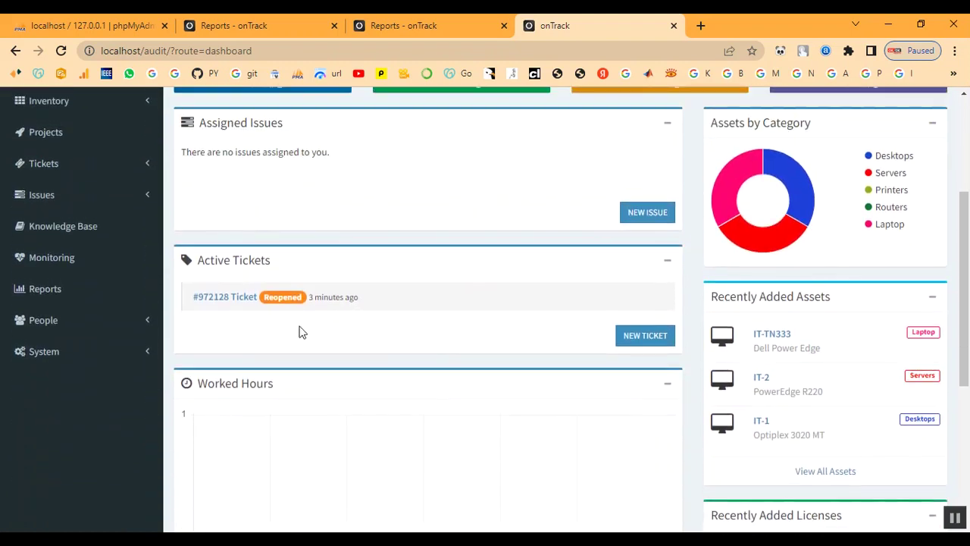
pyautogui.scroll(1, 358, 314)
pyautogui.scroll(-5, 358, 314)
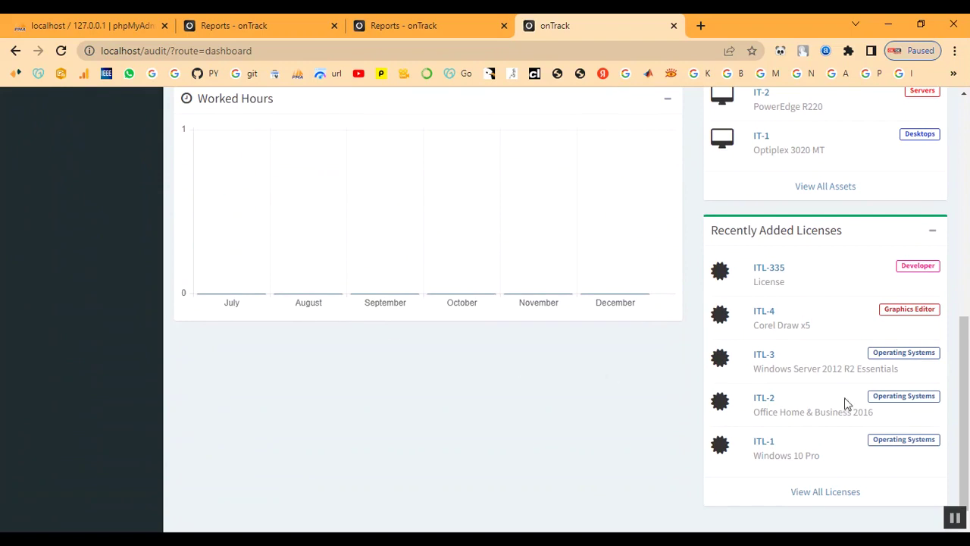
pyautogui.scroll(2, 838, 501)
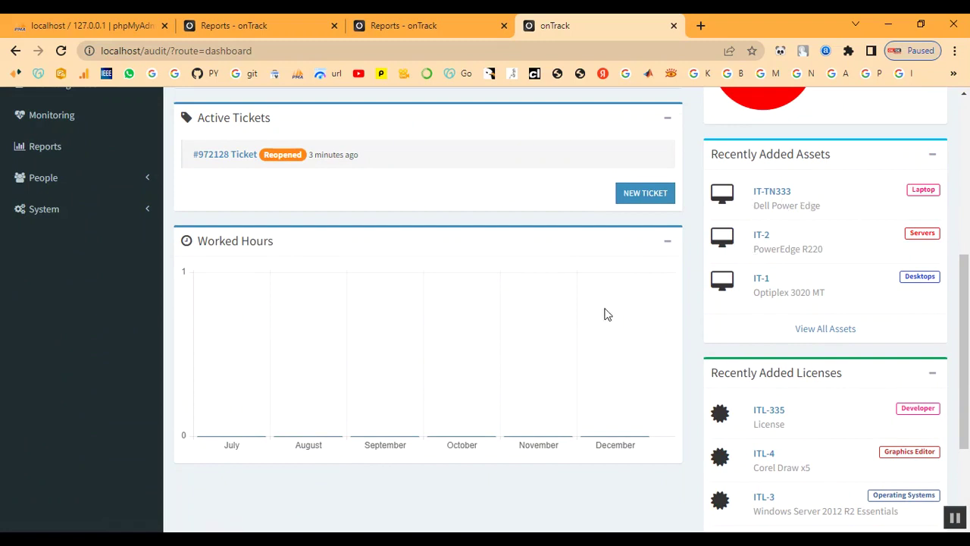
pyautogui.scroll(5, 605, 314)
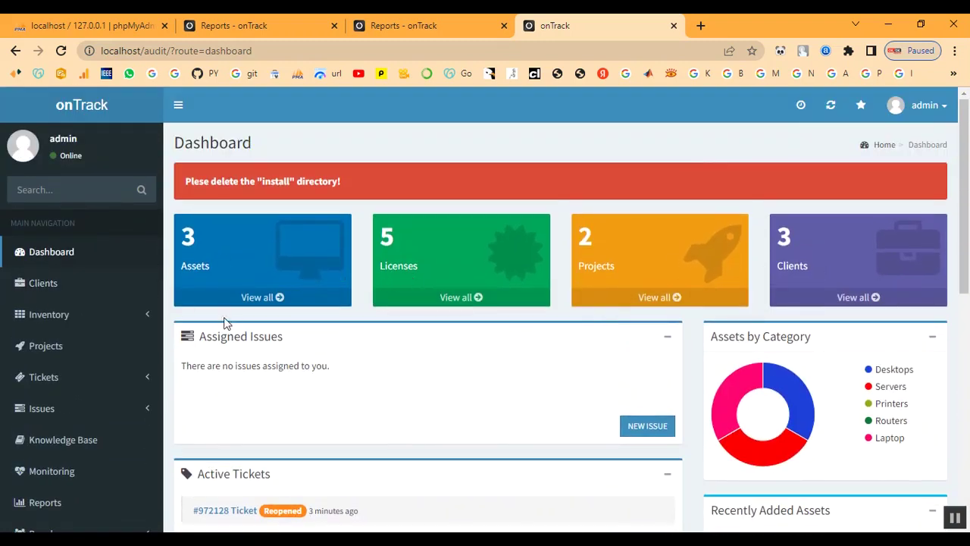
pyautogui.scroll(-2, 281, 320)
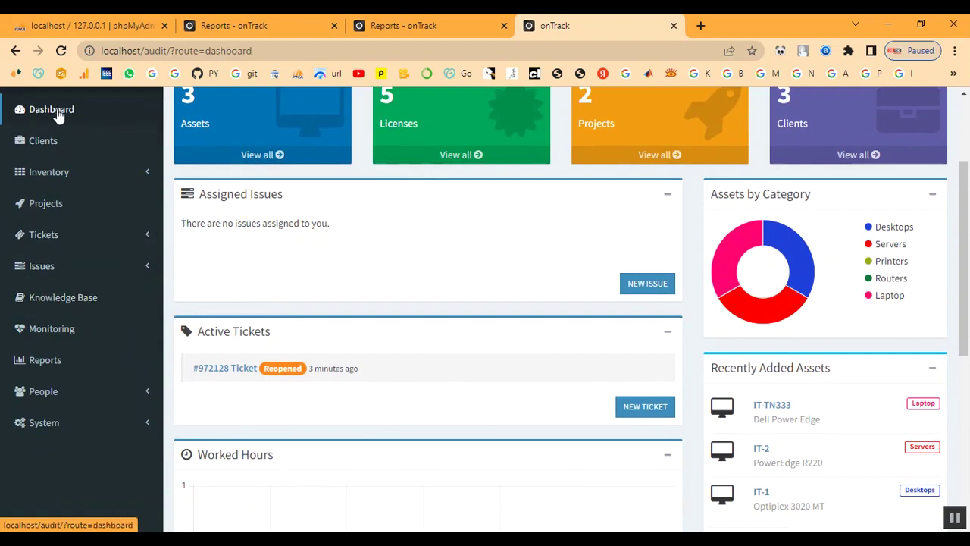
pyautogui.scroll(-5, 597, 485)
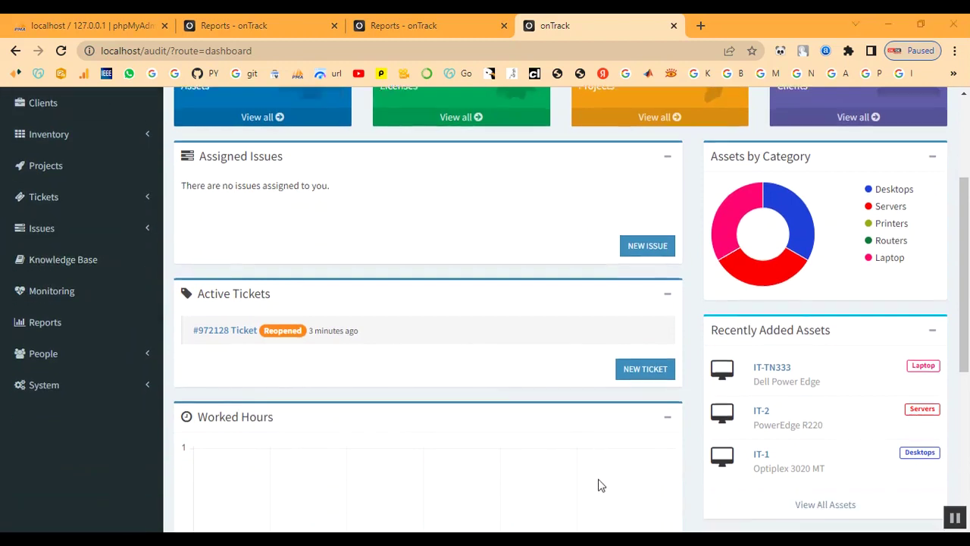
pyautogui.scroll(3, 597, 482)
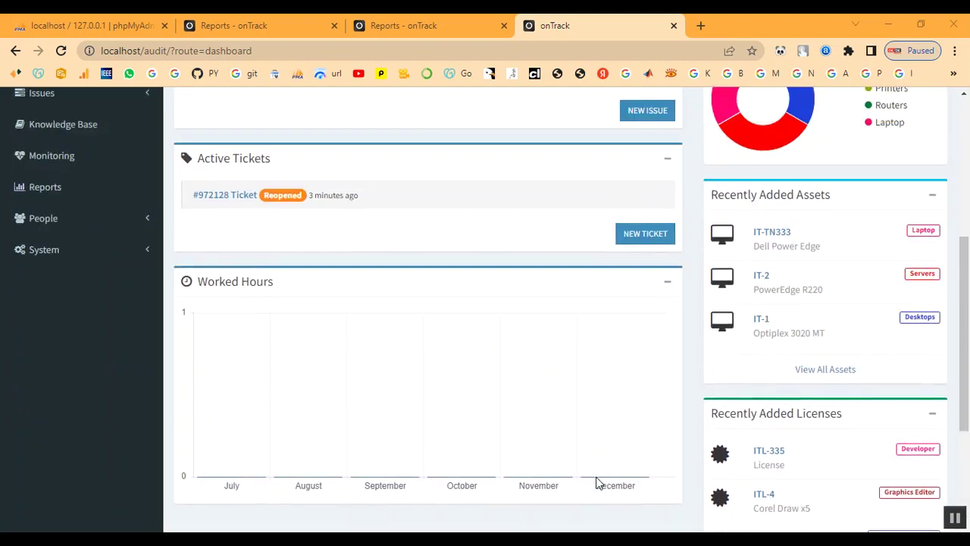